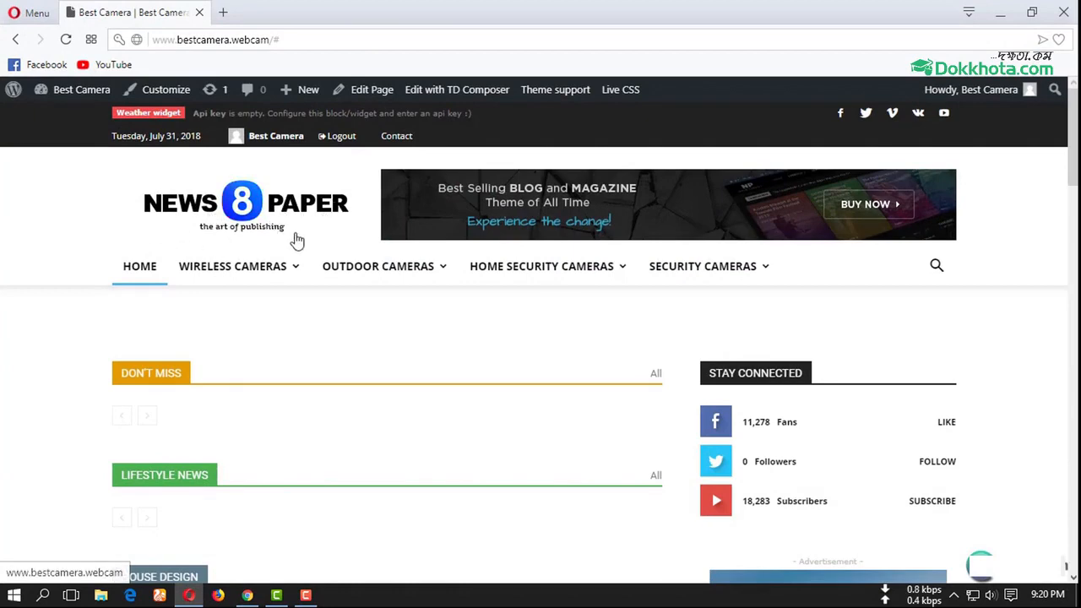
Go to the WordPress admin dashboard and open the Newspaper Theme panel
scroll(316, 203, "down", 2)
scroll(316, 203, "up", 2)
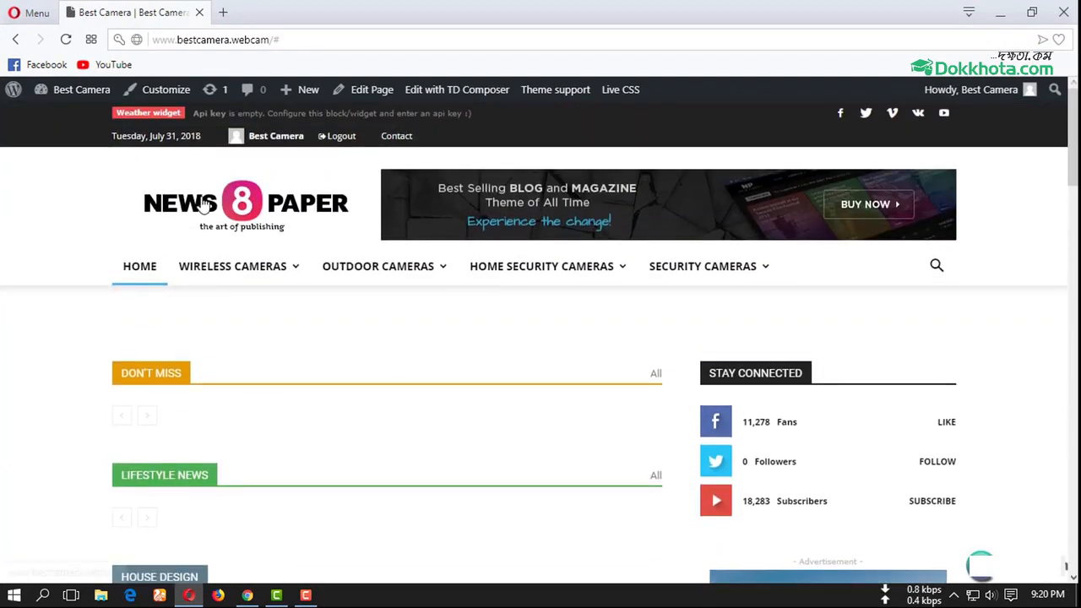
scroll(322, 431, "down", 13)
scroll(317, 433, "down", 5)
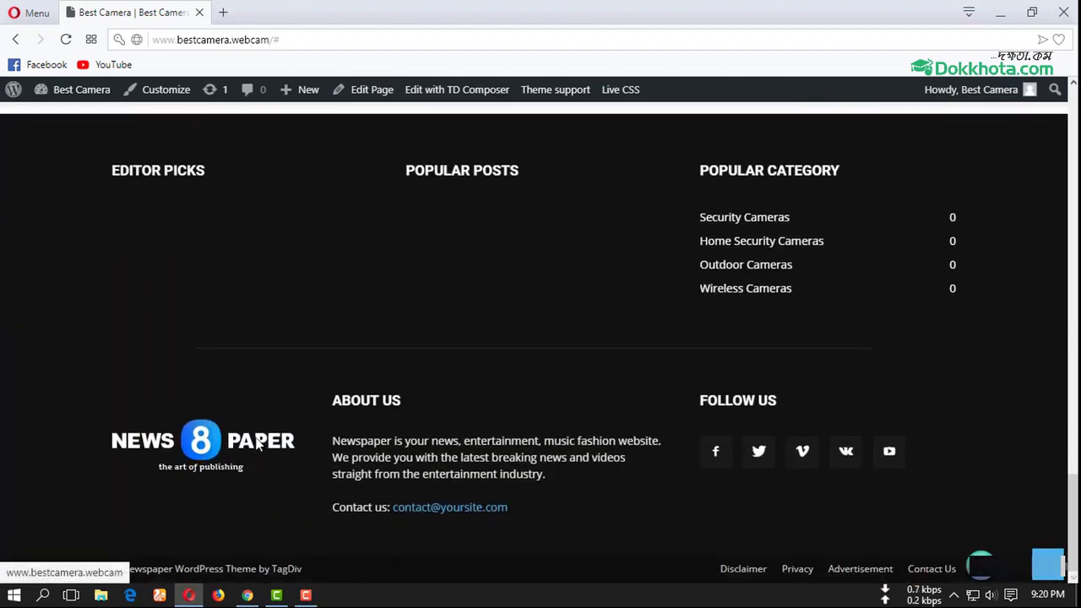
scroll(420, 437, "up", 10)
scroll(419, 436, "up", 6)
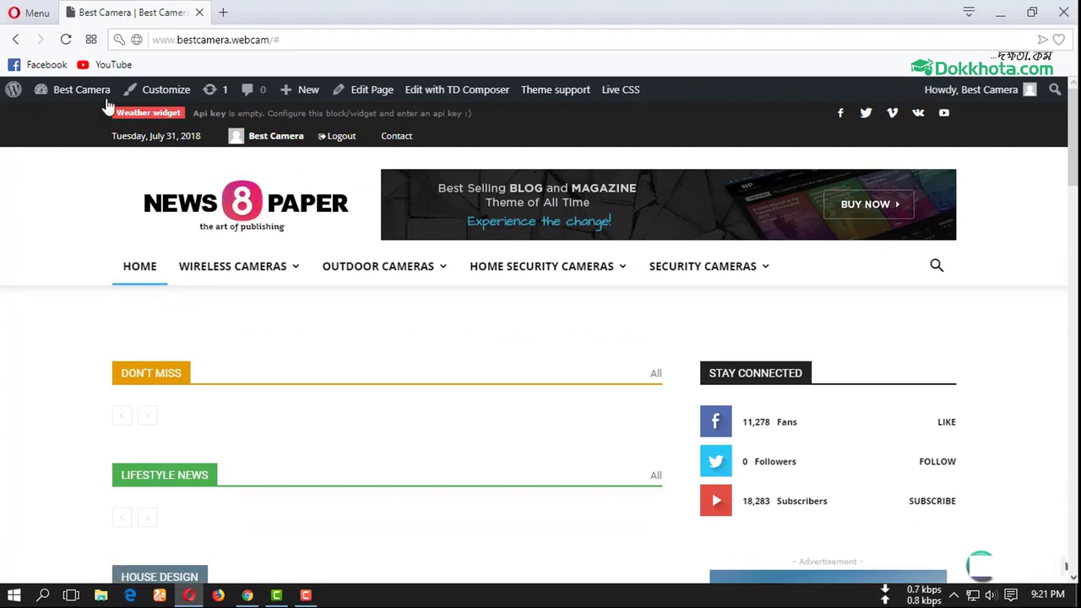
mouse_move(79, 95)
left_click(72, 125)
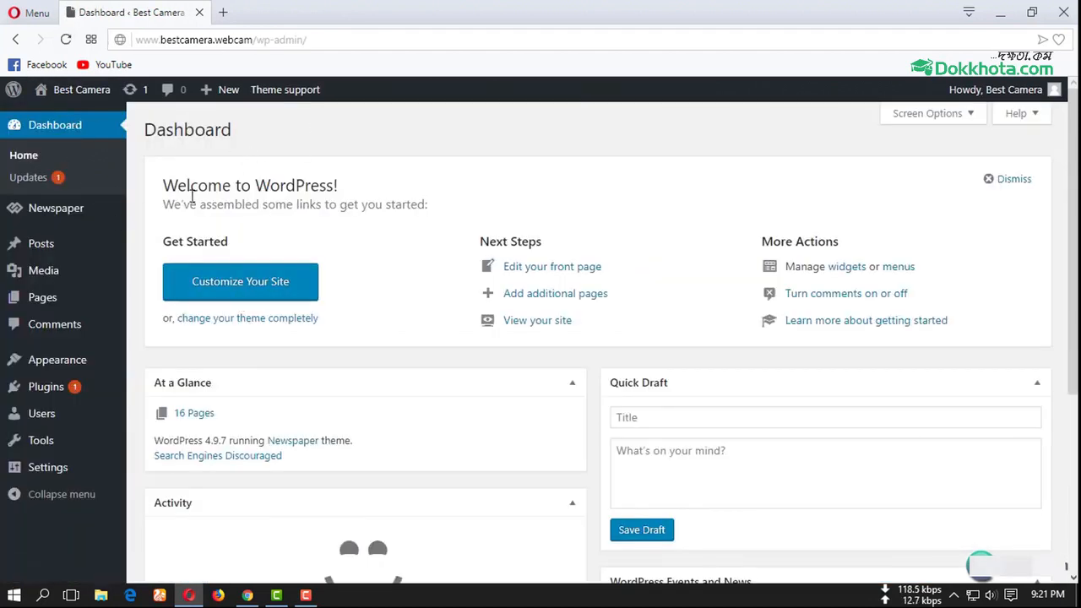
mouse_move(44, 218)
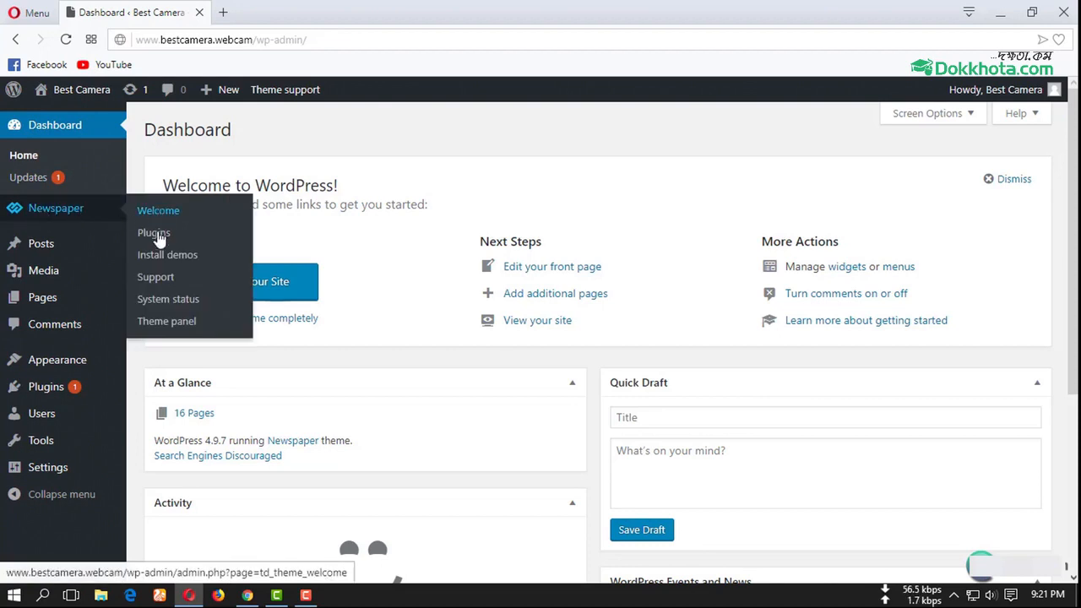
left_click(174, 323)
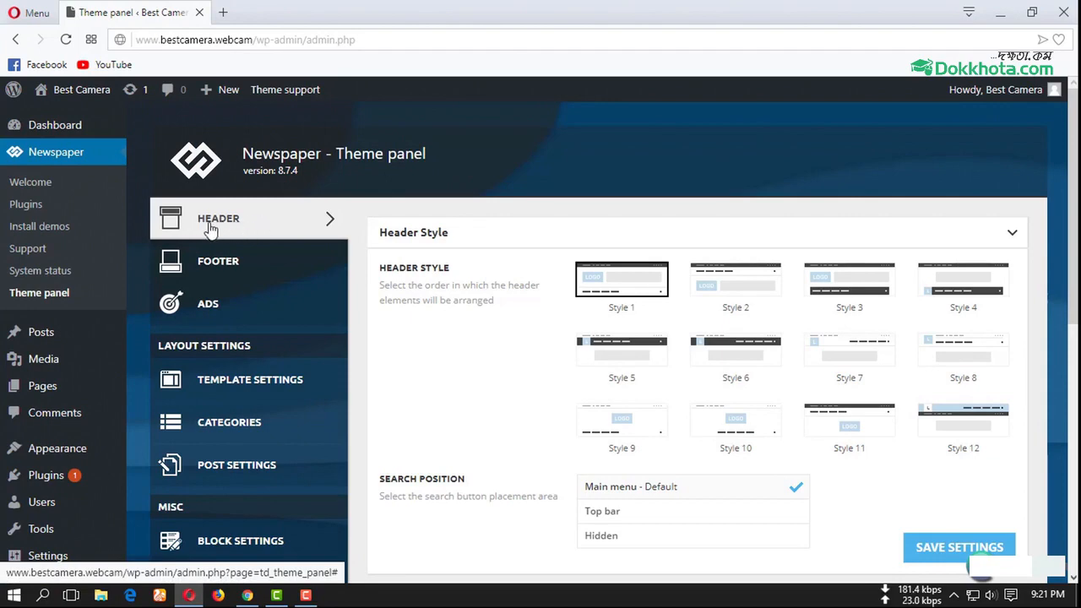
Expand Logo & Favicon and highlight the recommended 272 x 90px logo size
scroll(475, 236, "down", 5)
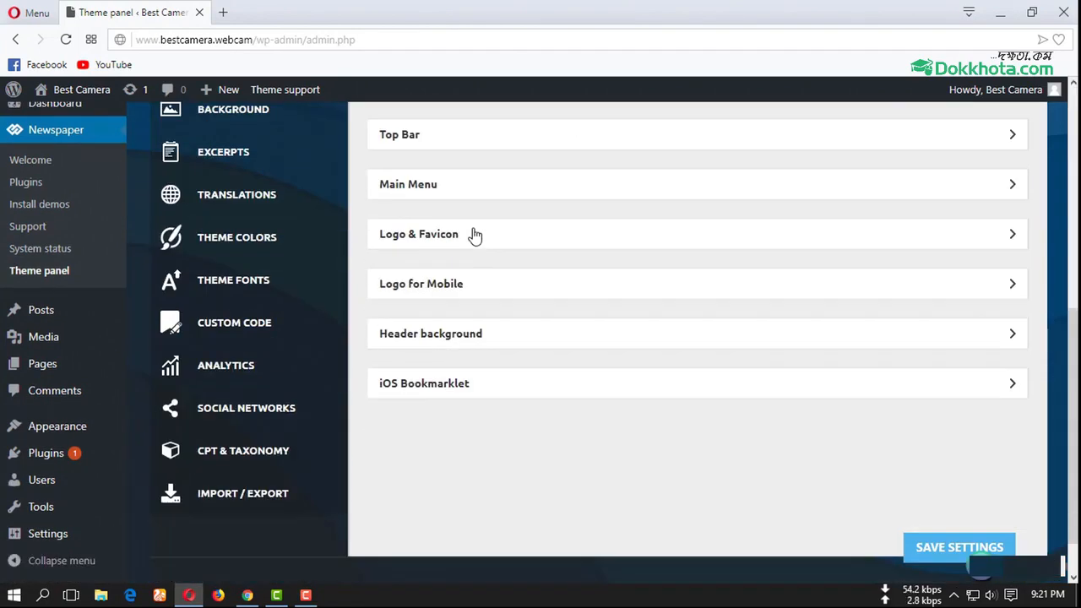
scroll(471, 221, "up", 1)
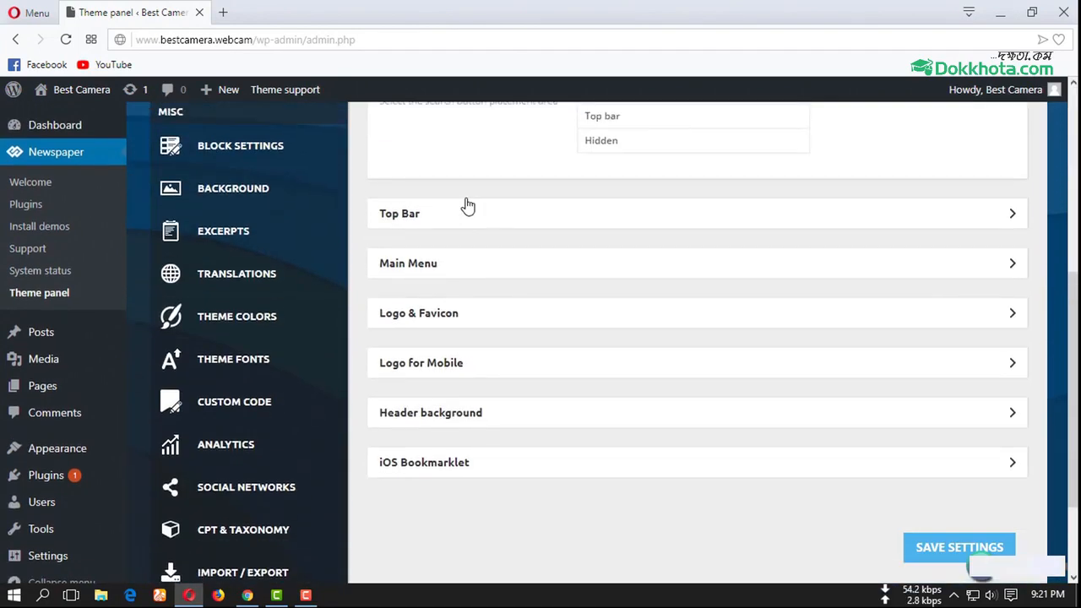
left_click(439, 318)
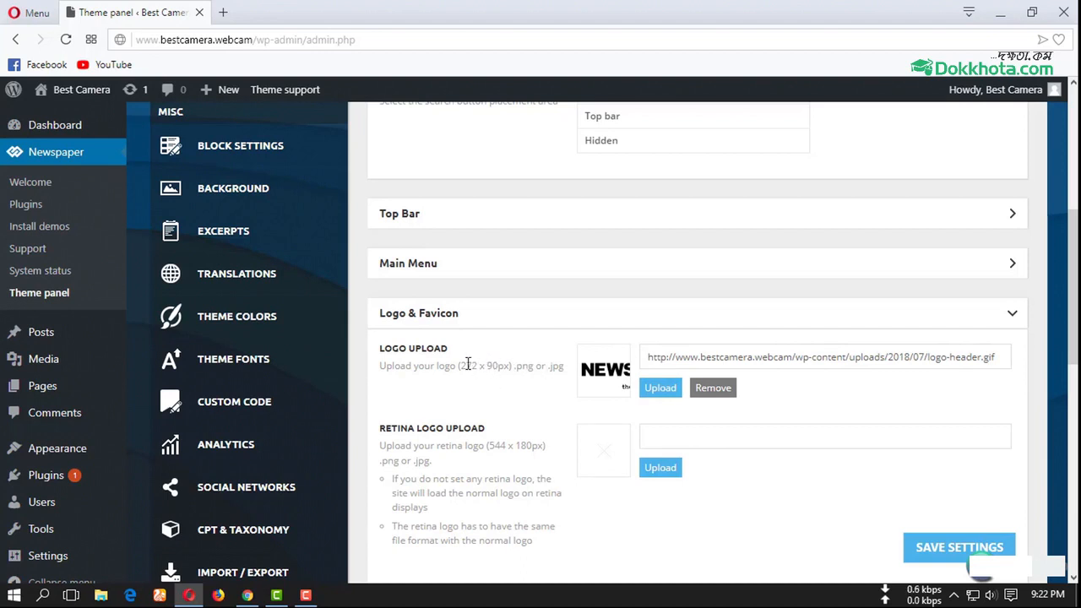
left_click_drag(463, 364, 492, 368)
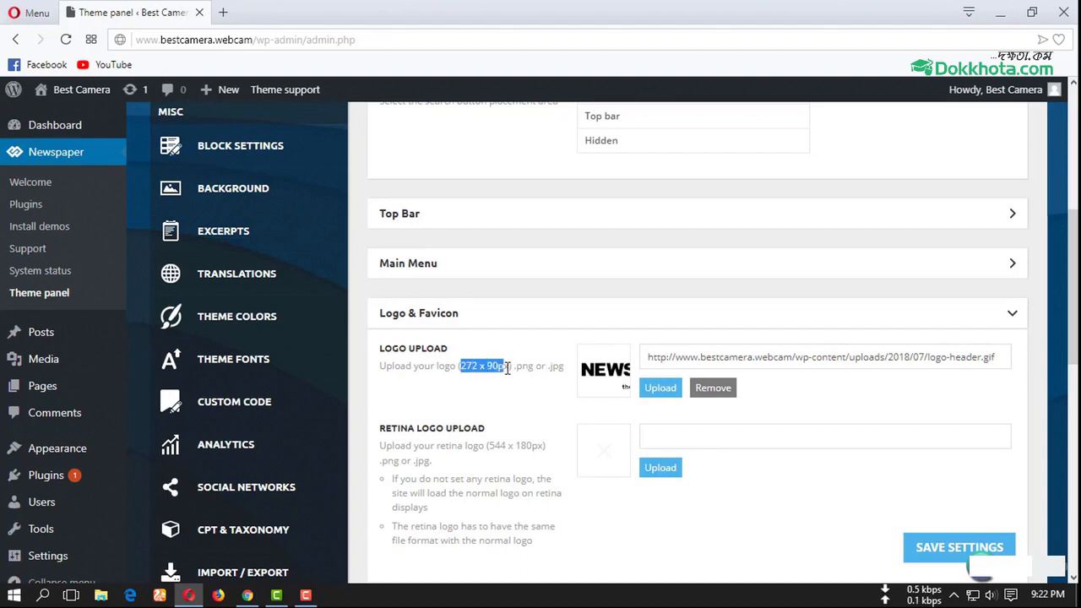
left_click(13, 595)
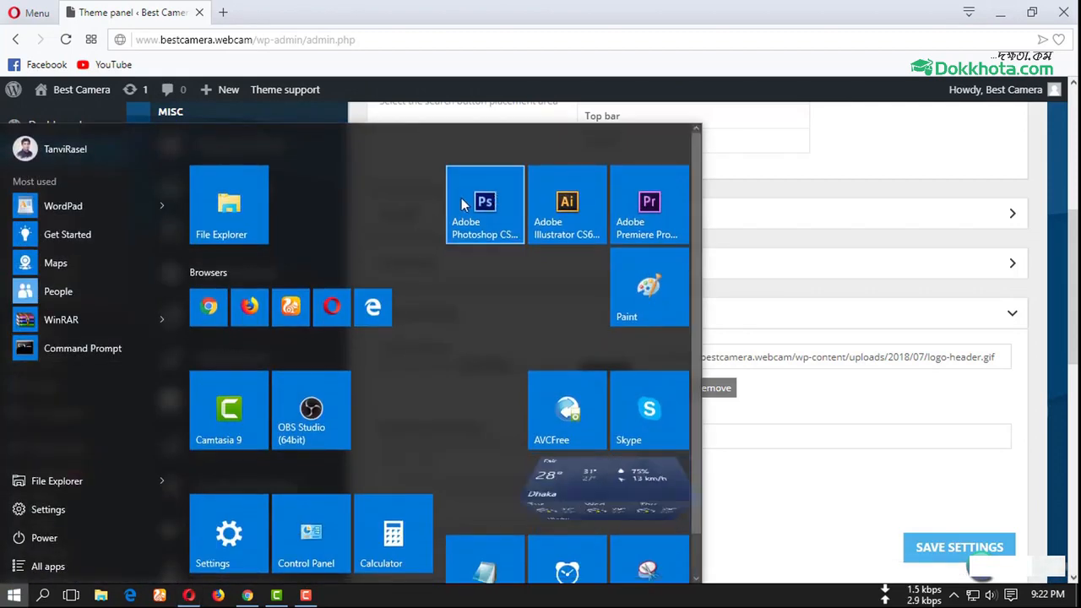
Launch Photoshop CS6 and start a new document from the File menu
left_click(486, 203)
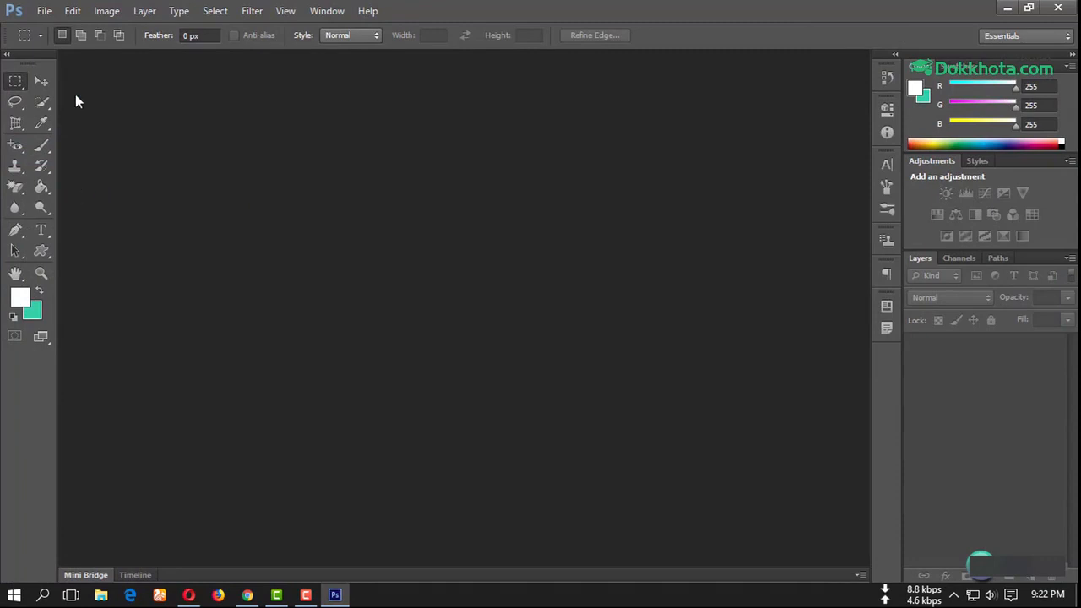
left_click(44, 10)
left_click(47, 28)
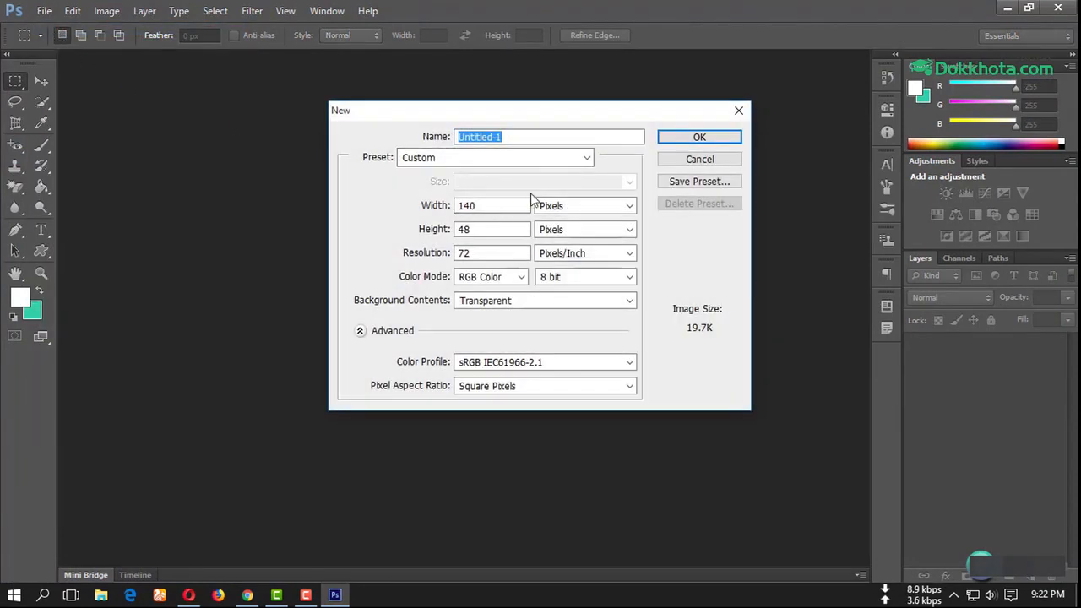
Set width 272 and height 90 pixels with a transparent background, and create it
left_click_drag(481, 207, 408, 212)
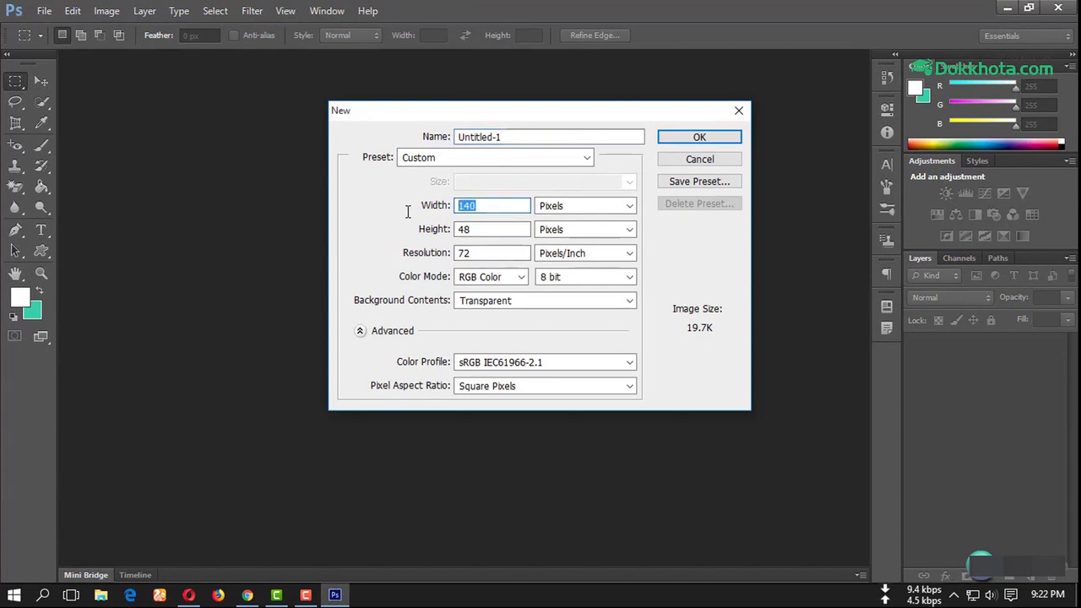
type("272")
left_click_drag(503, 228, 402, 239)
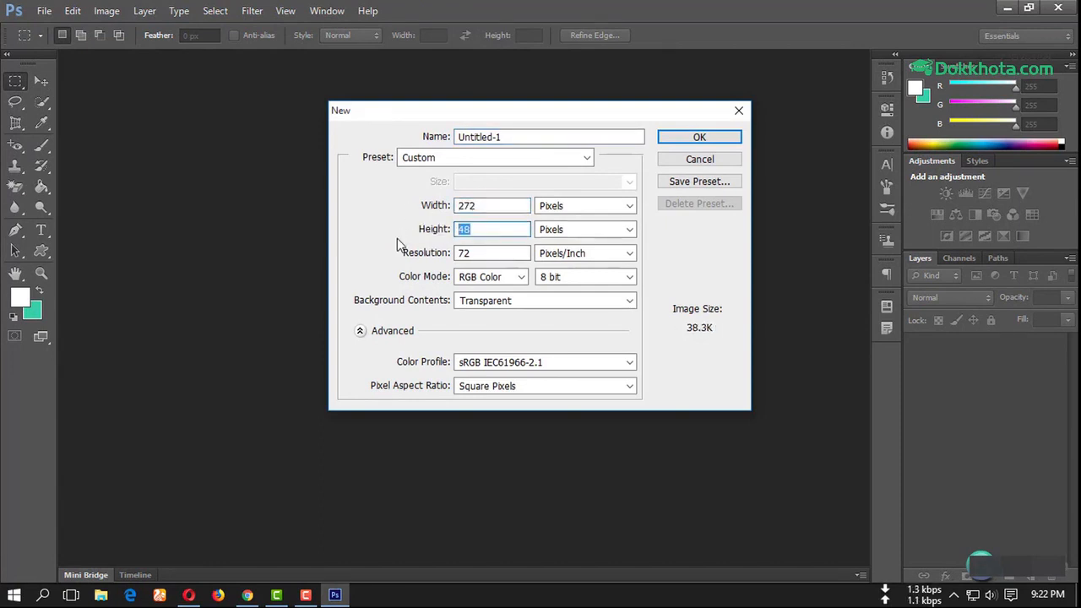
type("90")
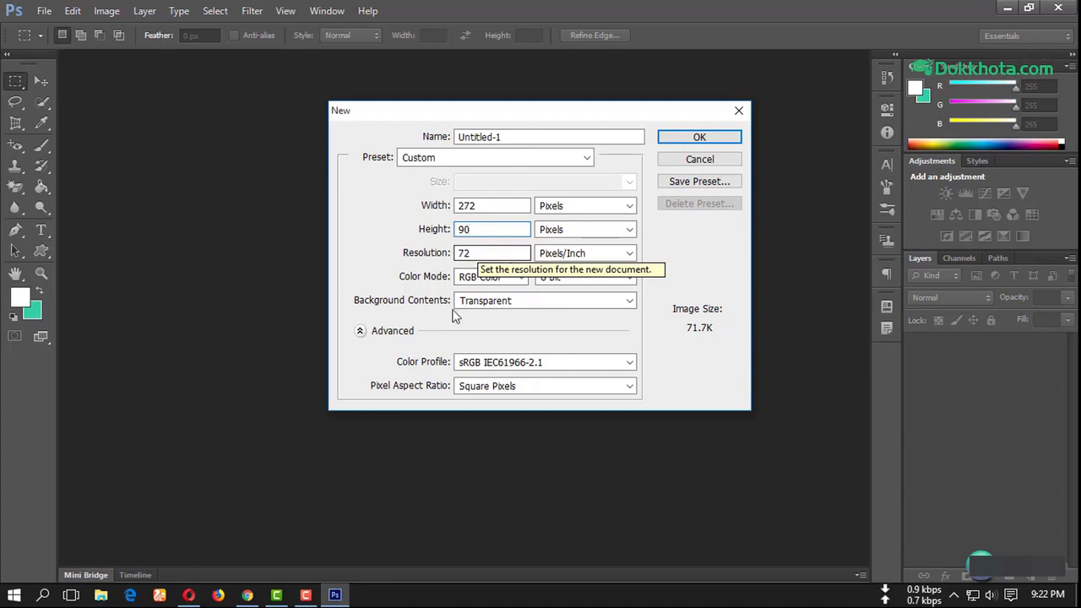
left_click(490, 301)
left_click(492, 300)
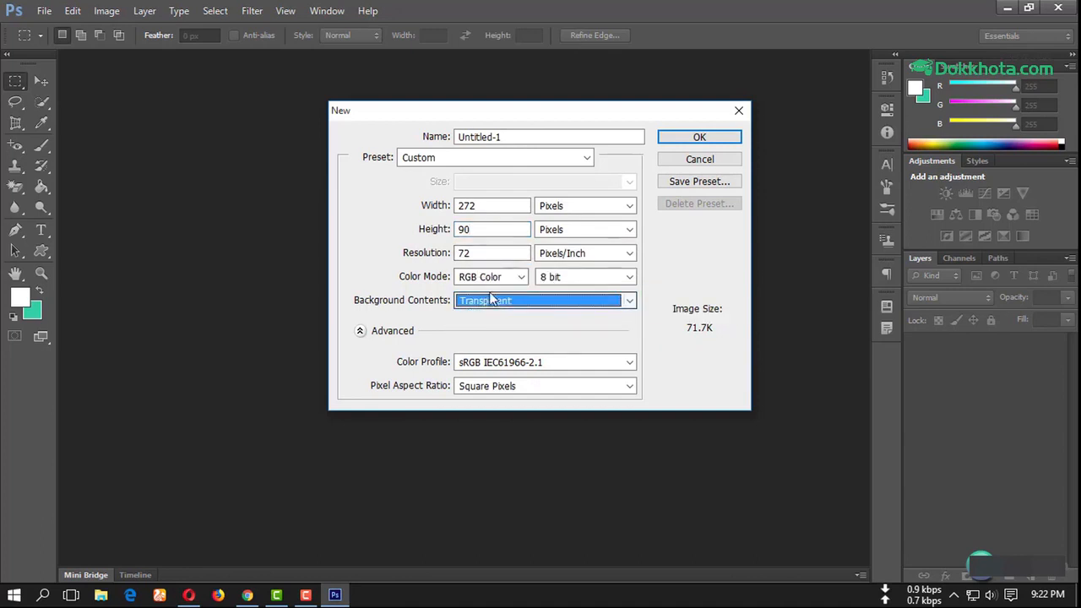
left_click(699, 137)
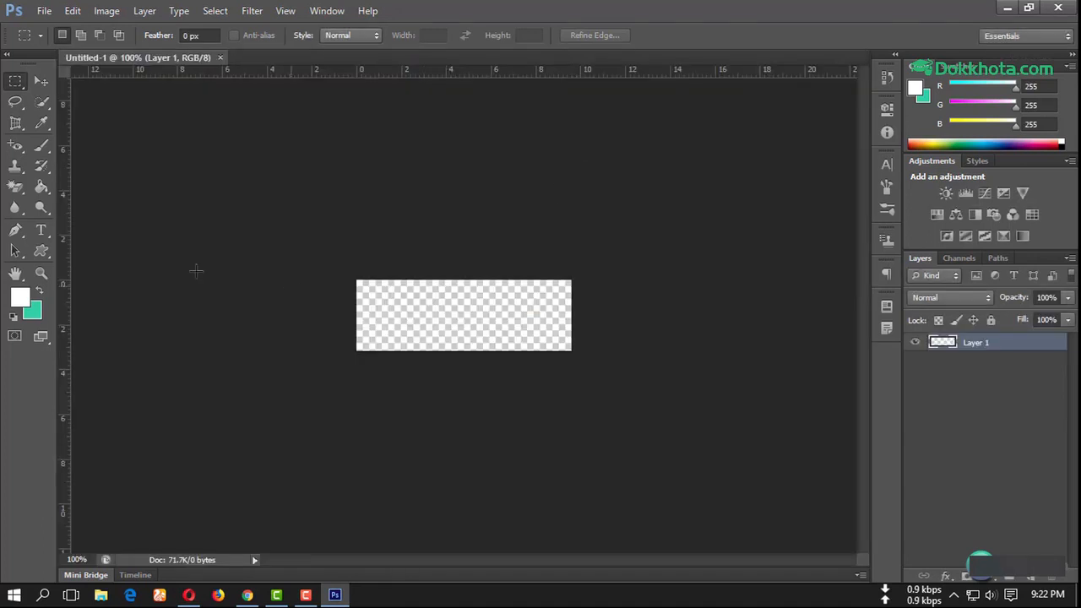
Type 'bestcamera' on the canvas with the Type tool and set it to 30 pt
left_click(41, 230)
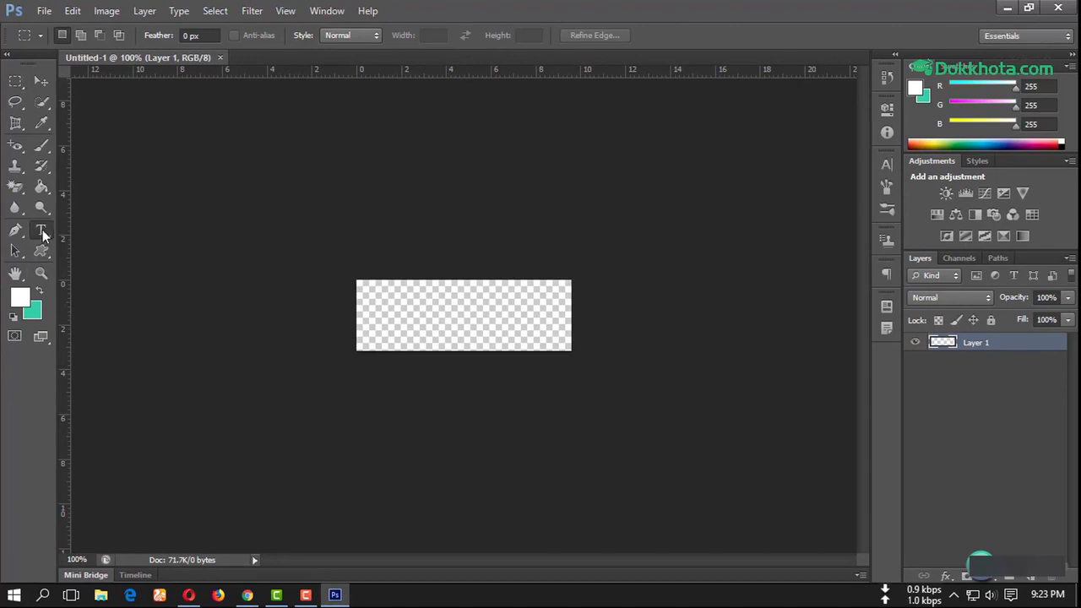
left_click(38, 293)
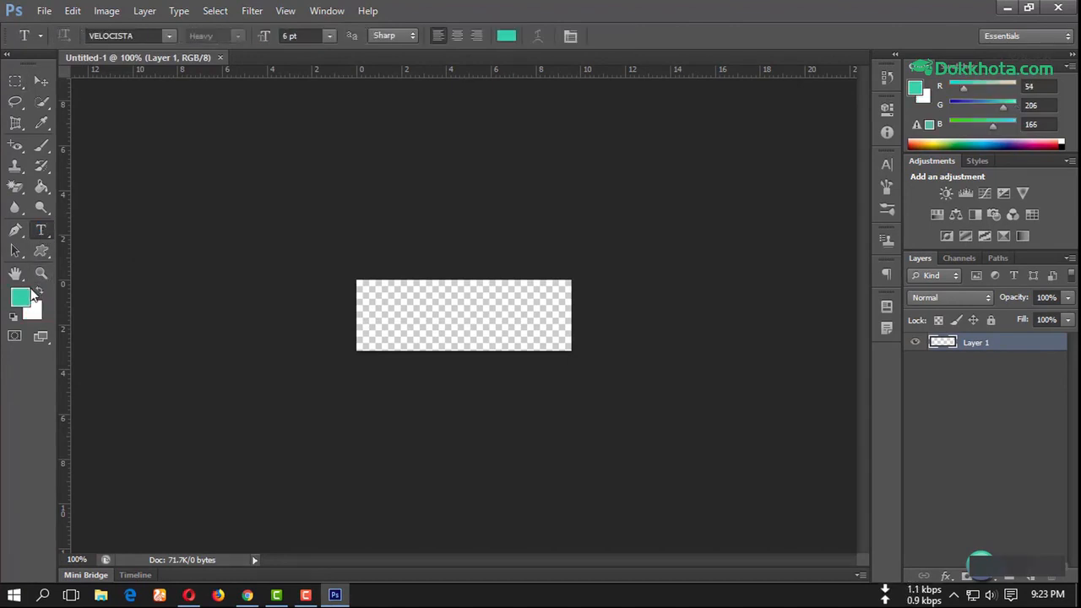
left_click(382, 318)
type("bestcamera")
key("ctrl+a")
left_click(330, 36)
left_click(323, 215)
left_click(330, 37)
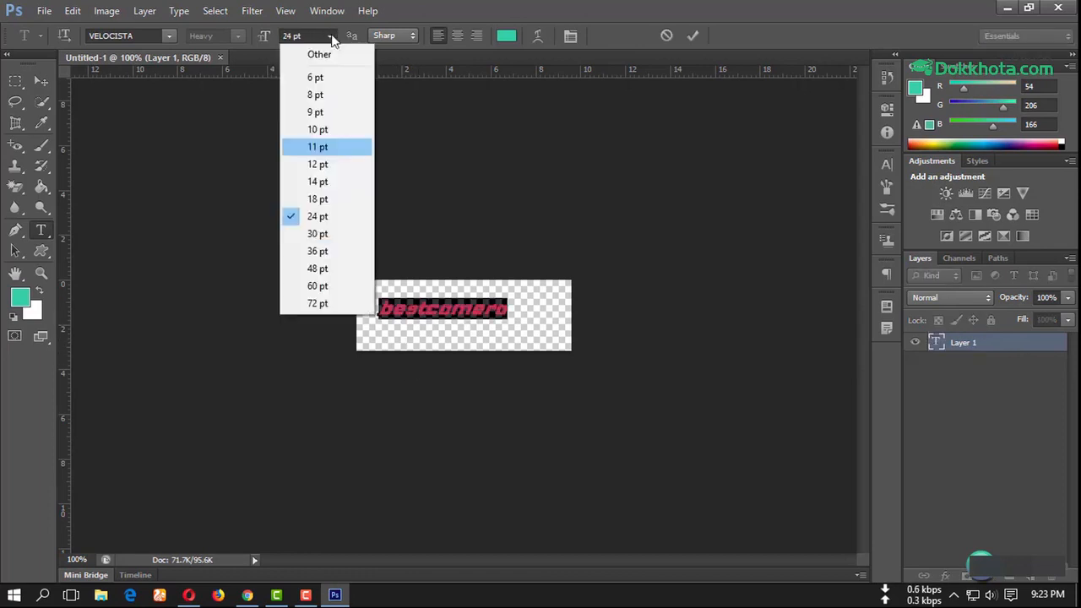
left_click(322, 235)
left_click(411, 309)
Capitalise the text to 'BestCamera' with no space and reposition it
left_click(395, 309)
key("BackSpace")
type("B")
key("Right")
key("Right")
key("Right")
key("Right")
key("BackSpace")
type("C")
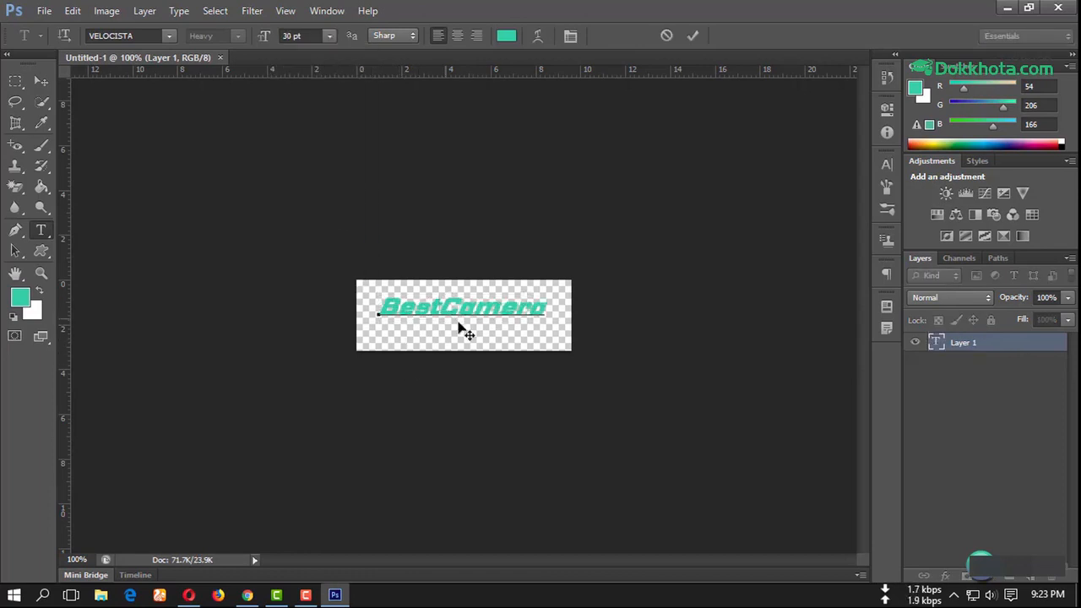
key("Left")
key("BackSpace")
left_click_drag(456, 341, 446, 350)
Colour the text near-white and add a Stroke layer style to it
key("ctrl+a")
left_click(20, 297)
left_click_drag(741, 357, 719, 208)
left_click(1061, 186)
left_click(420, 315)
double_click(1017, 345)
left_click(649, 264)
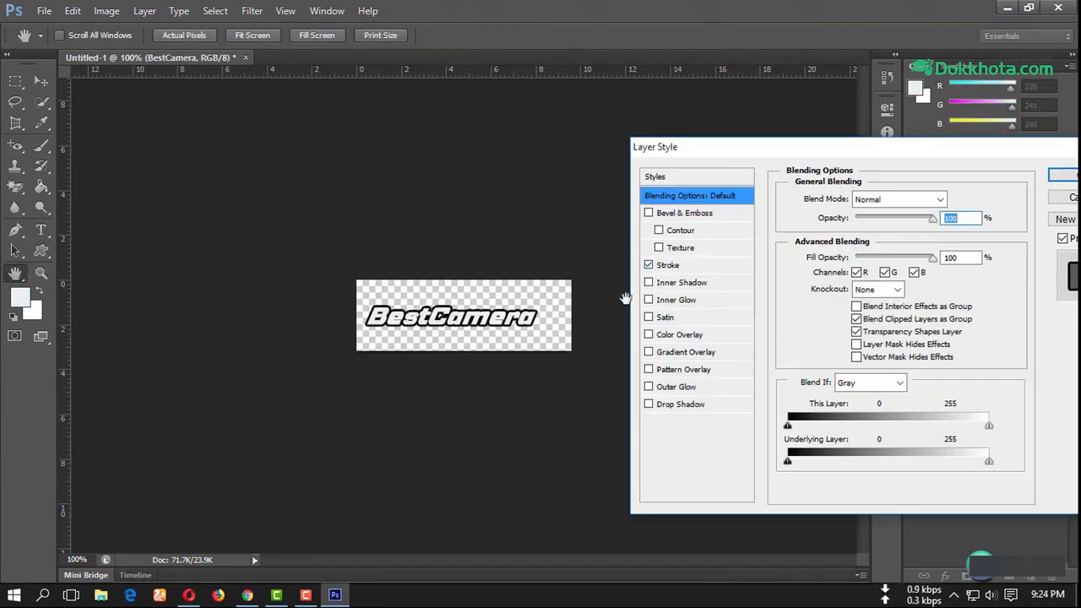
Apply the black text stroke and change the BestCamera text colour to grey-green
left_click(667, 265)
left_click(1064, 174)
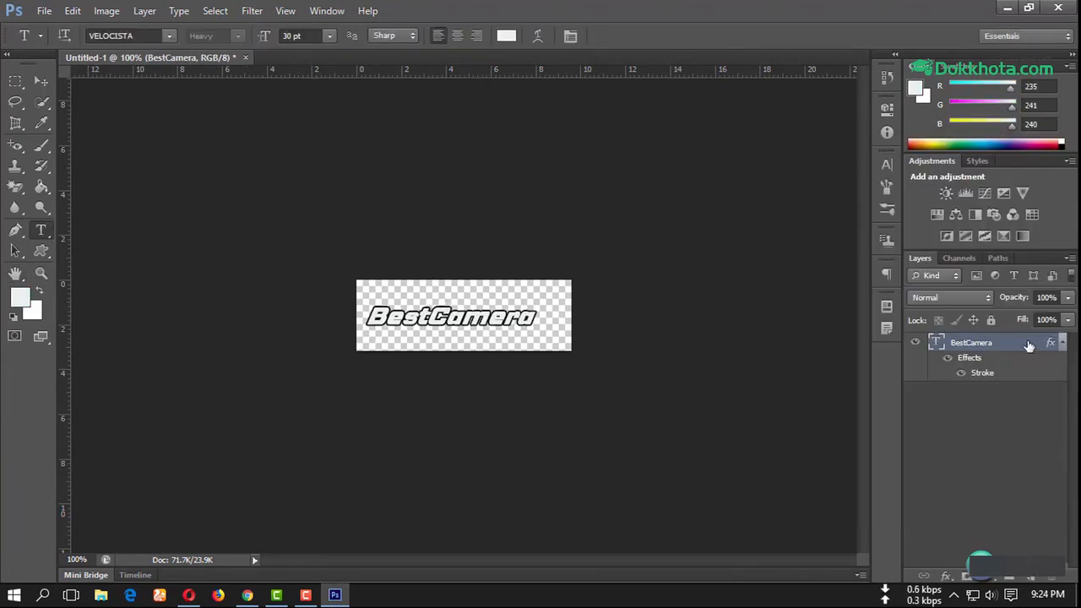
left_click(887, 165)
left_click(838, 253)
left_click_drag(734, 236, 762, 246)
left_click(1062, 186)
left_click(842, 154)
Scale the BestCamera text up to about 120% and nudge it lower
key("ctrl+t")
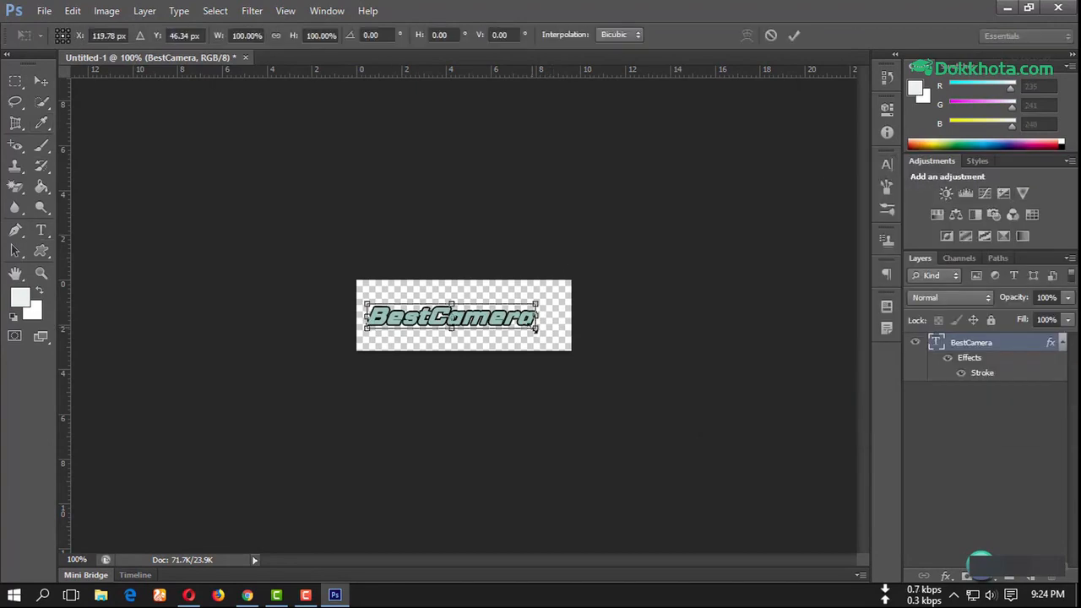
left_click_drag(535, 331, 552, 333)
left_click_drag(513, 329, 533, 332)
key("Left")
key("Left")
key("Left")
key("Left")
key("Left")
key("Left")
key("Left")
key("Left")
key("Left")
key("Left")
key("Down")
key("Down")
key("Down")
key("Down")
key("Down")
key("Down")
key("Down")
key("Down")
key("Down")
key("Down")
key("Down")
key("Down")
key("Down")
key("Down")
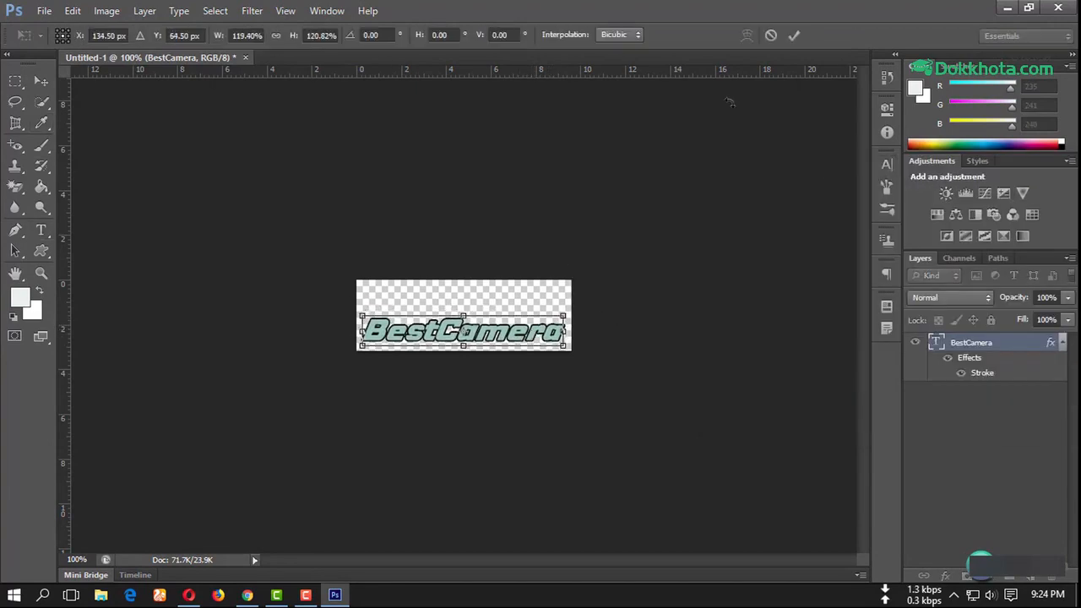
left_click(794, 36)
Draw a globe-and-magnifier custom shape and place it above the word Best
left_click(41, 251)
left_click(612, 36)
scroll(591, 161, "down", 8)
mouse_move(424, 288)
left_mouse_down()
mouse_move(492, 316)
mouse_move(487, 324)
mouse_move(436, 298)
mouse_move(501, 302)
mouse_move(520, 318)
mouse_move(442, 305)
left_mouse_up()
left_click(41, 81)
key("ctrl+t")
left_click(794, 37)
mouse_move(446, 306)
left_mouse_down()
mouse_move(496, 309)
mouse_move(435, 307)
left_mouse_up()
key("Up")
key("Up")
key("Up")
key("Up")
Add a Stroke layer style to the globe shape and deselect it
double_click(1018, 348)
left_click(667, 264)
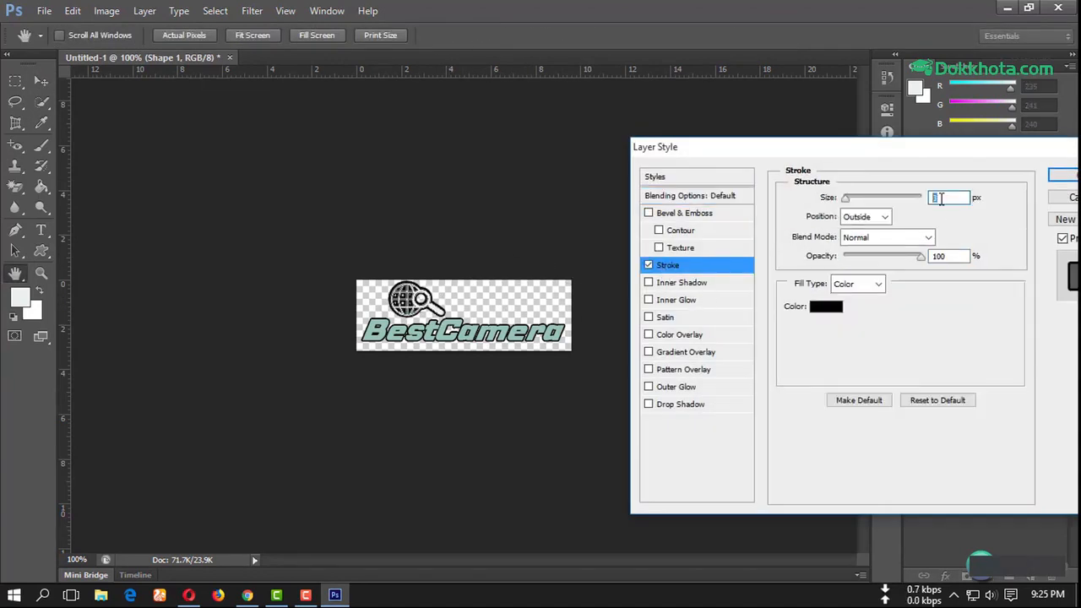
key("Return")
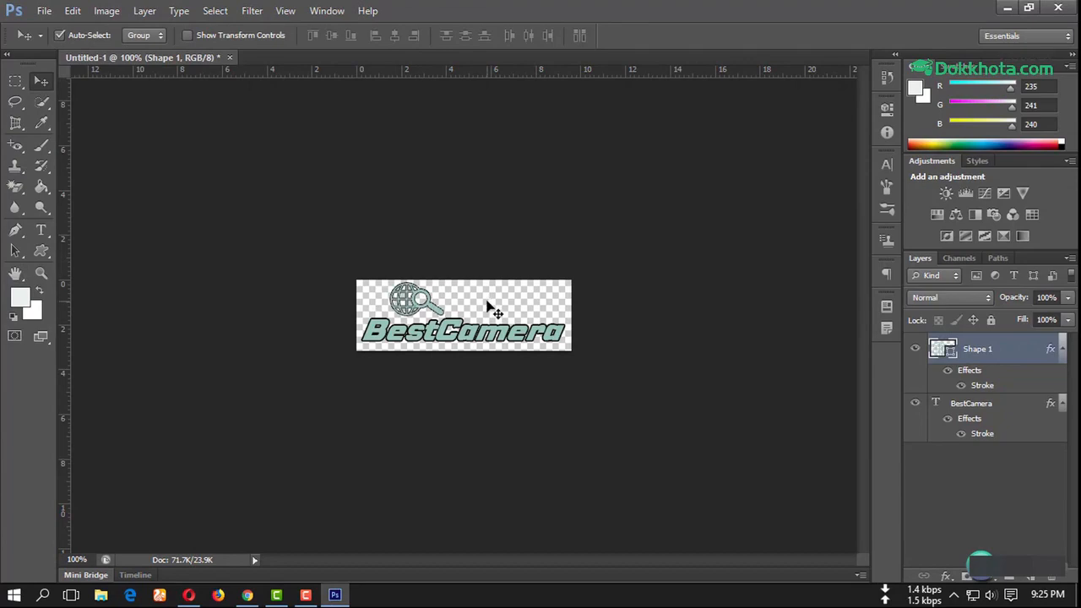
left_click(490, 307)
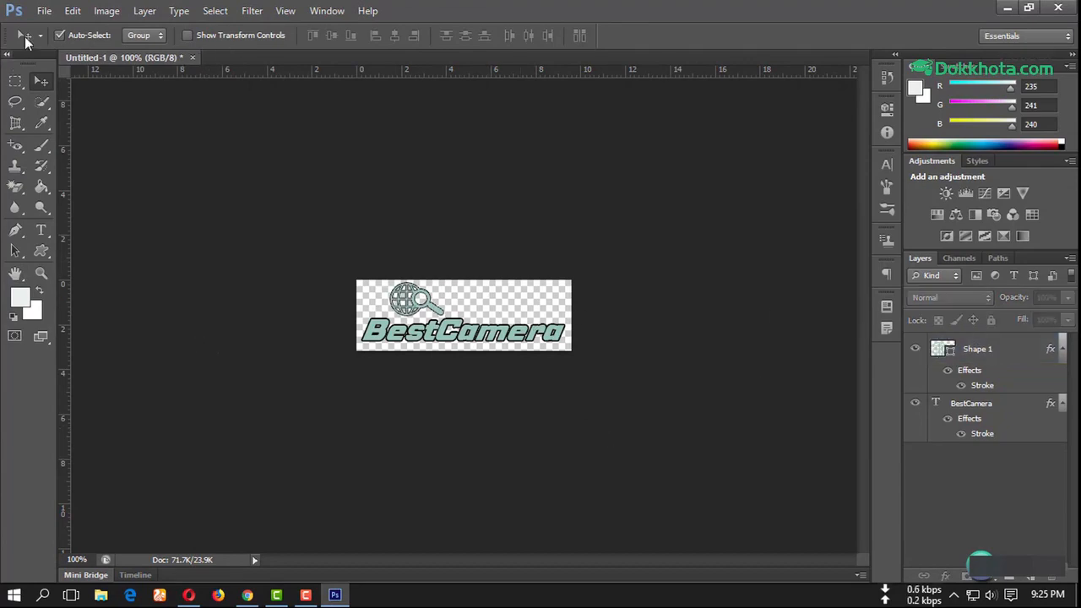
Save the logo as BestCamera.png on the Desktop, accepting the default PNG options
left_click(41, 11)
left_click(81, 202)
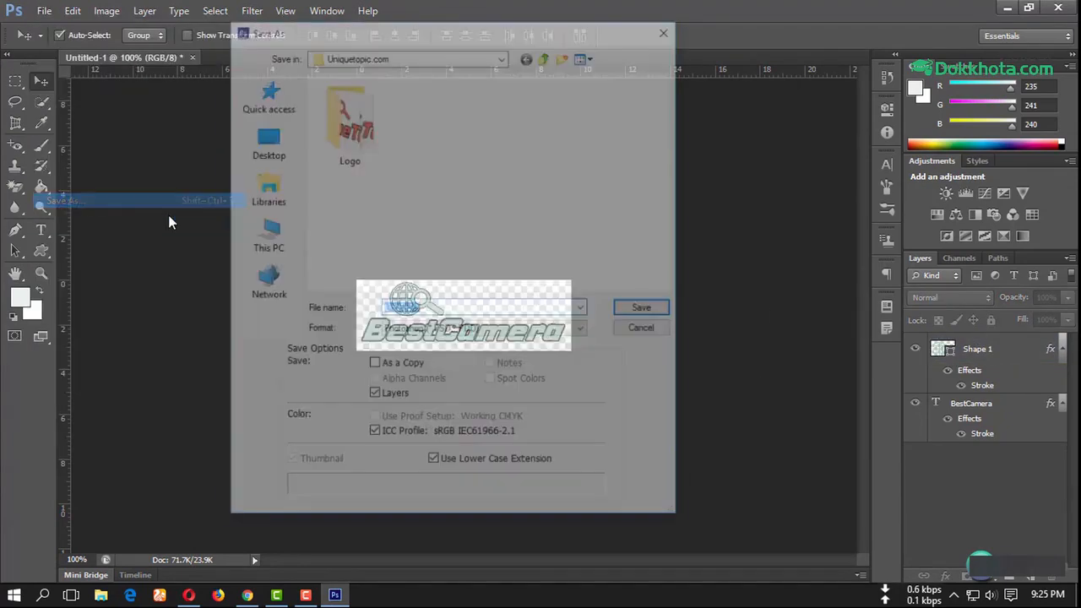
left_click(446, 331)
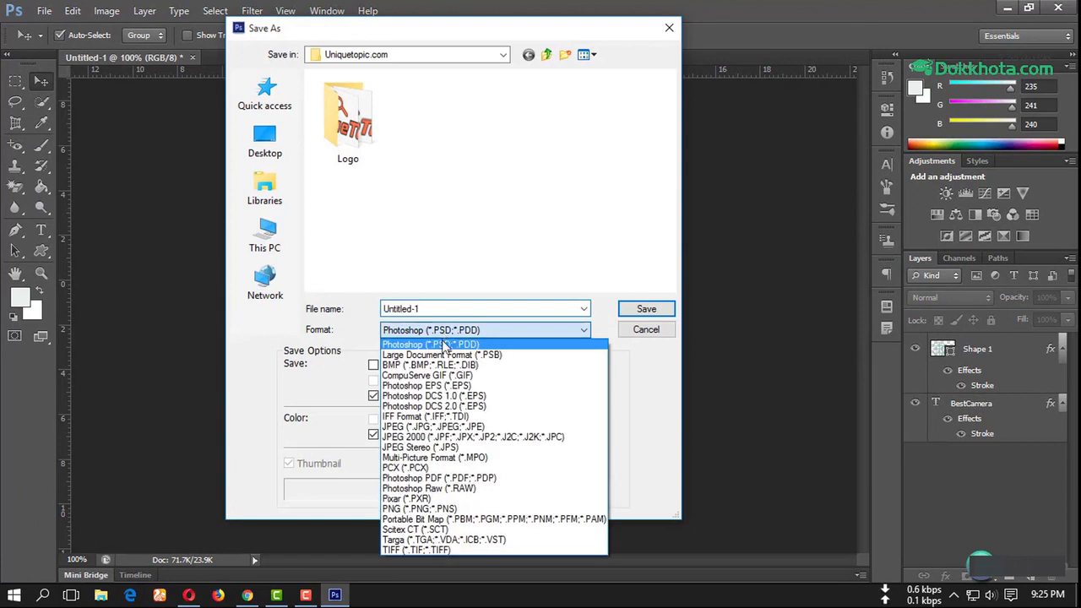
left_click(420, 509)
left_click(265, 144)
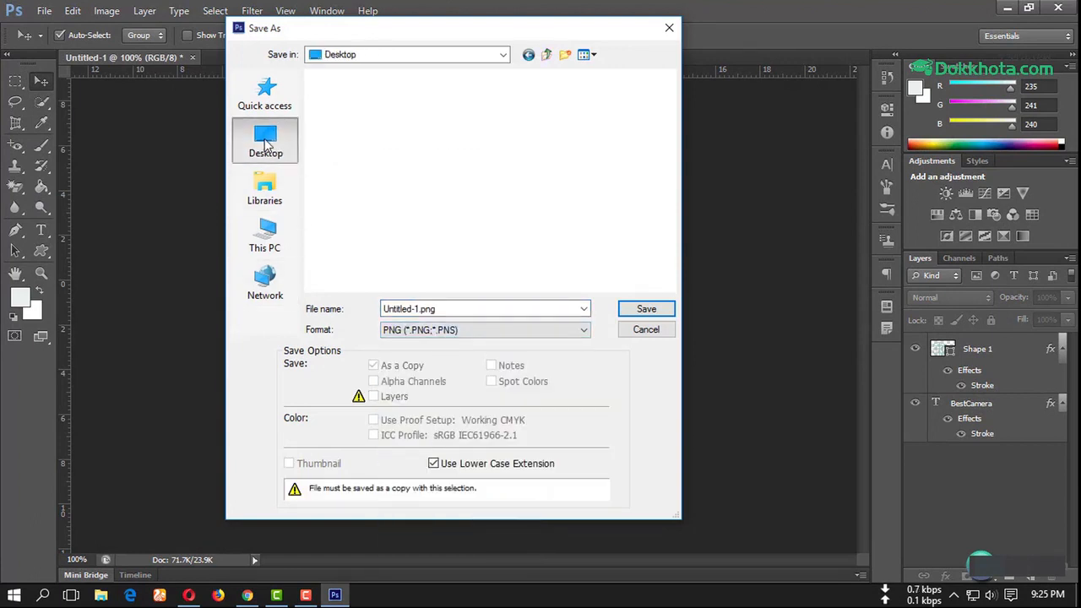
double_click(464, 309)
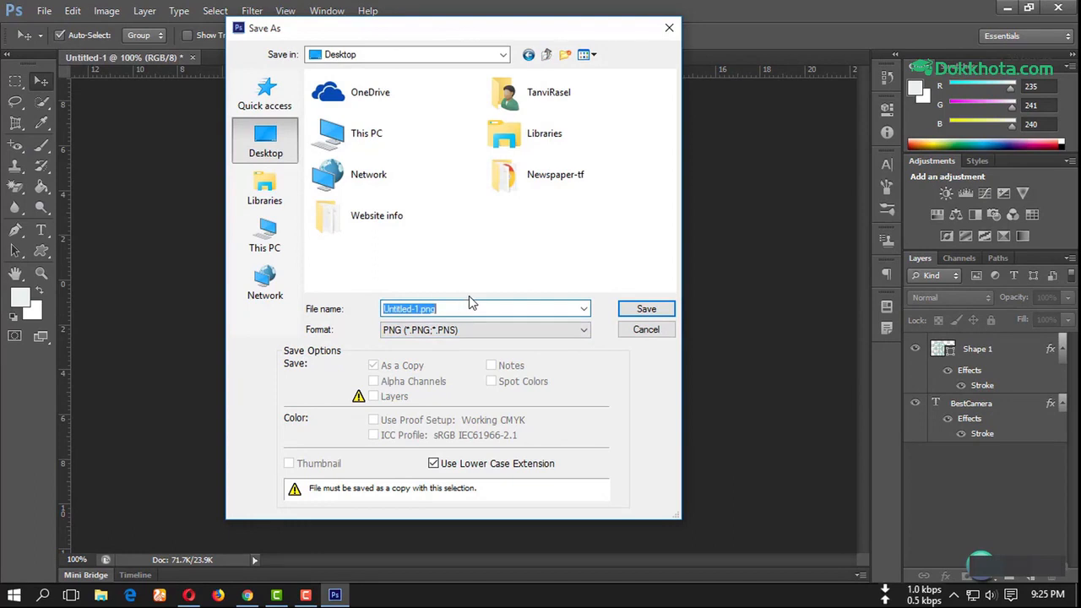
type("BestCamera")
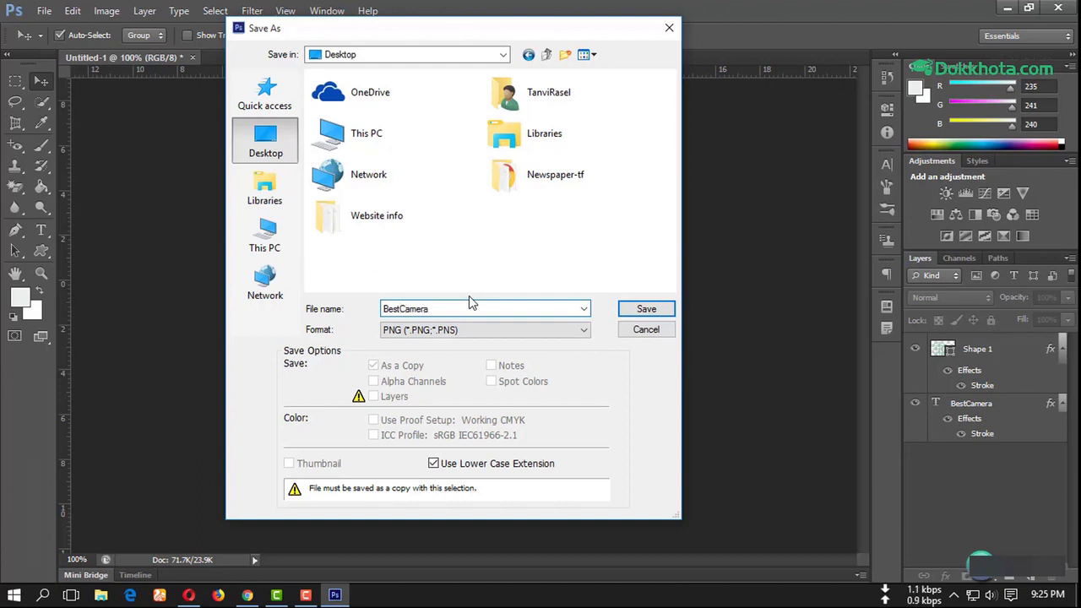
left_click(654, 310)
left_click(589, 186)
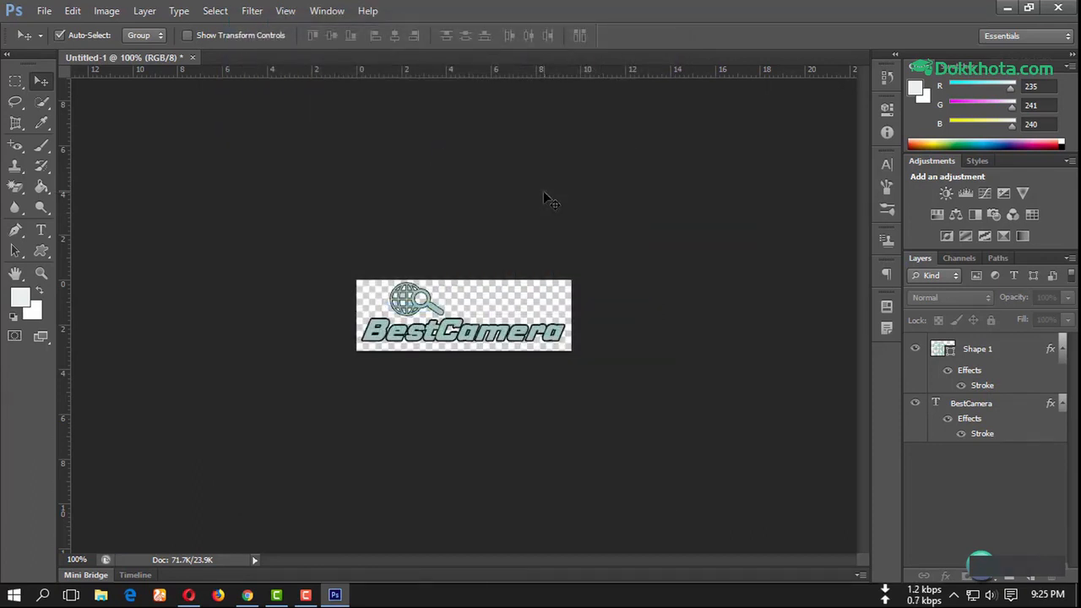
Bring up the New document dialog, prefilled at 272 x 90 pixels with transparent background
left_click(46, 13)
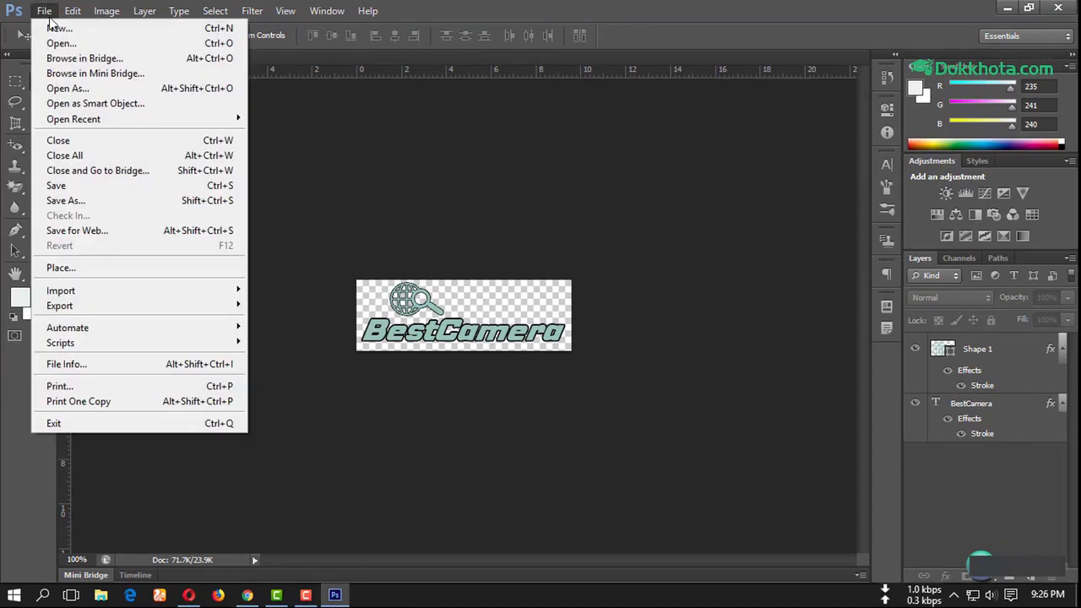
left_click(54, 31)
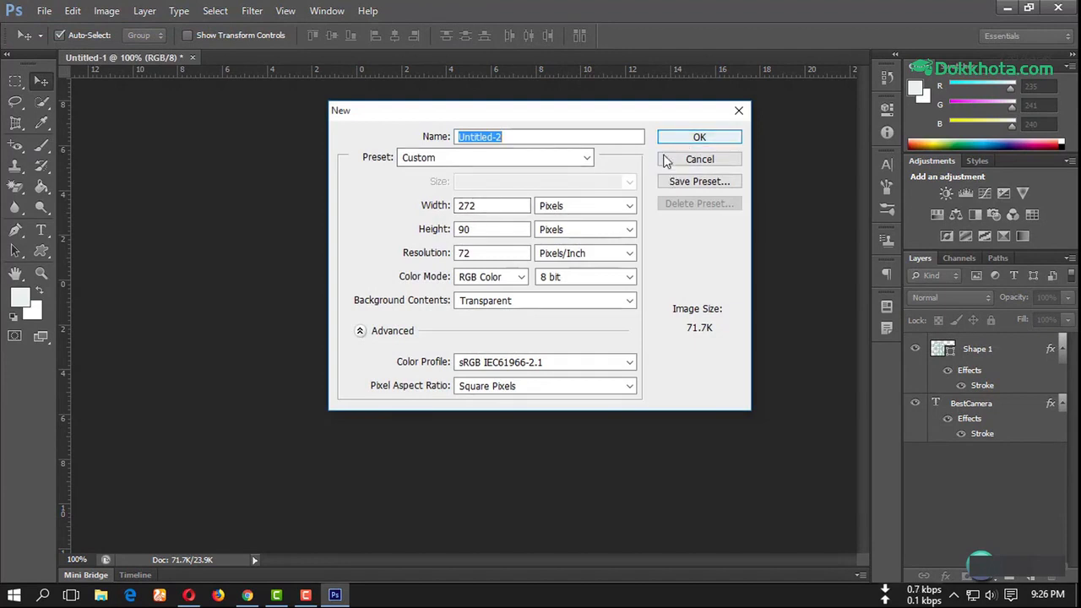
left_click_drag(485, 125, 509, 127)
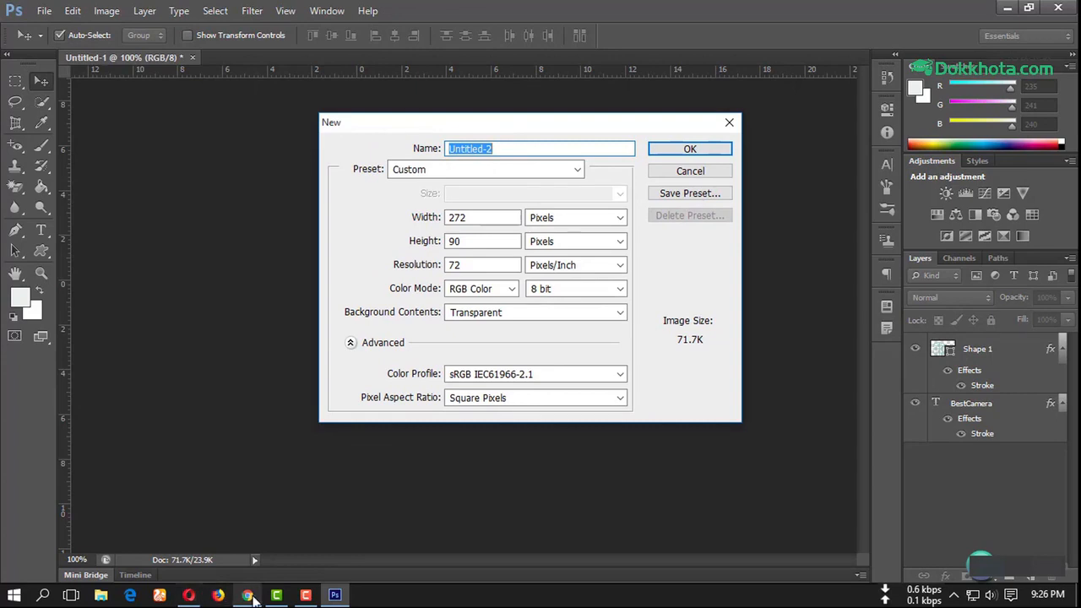
Collapse Logo & Favicon and expand Logo for Mobile to read its 140 x 48px size
mouse_move(252, 595)
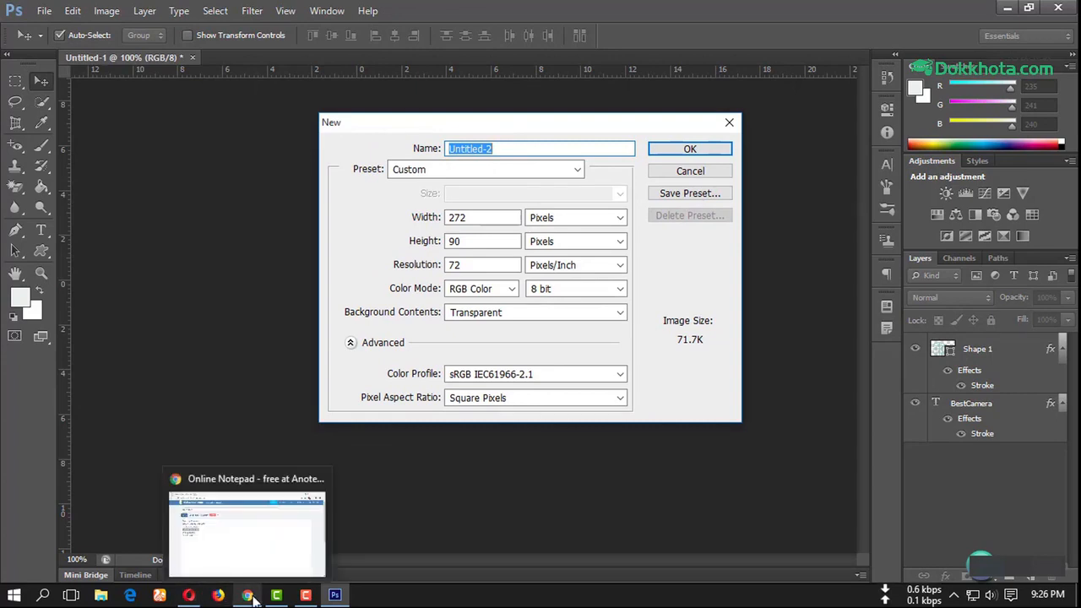
left_click(188, 595)
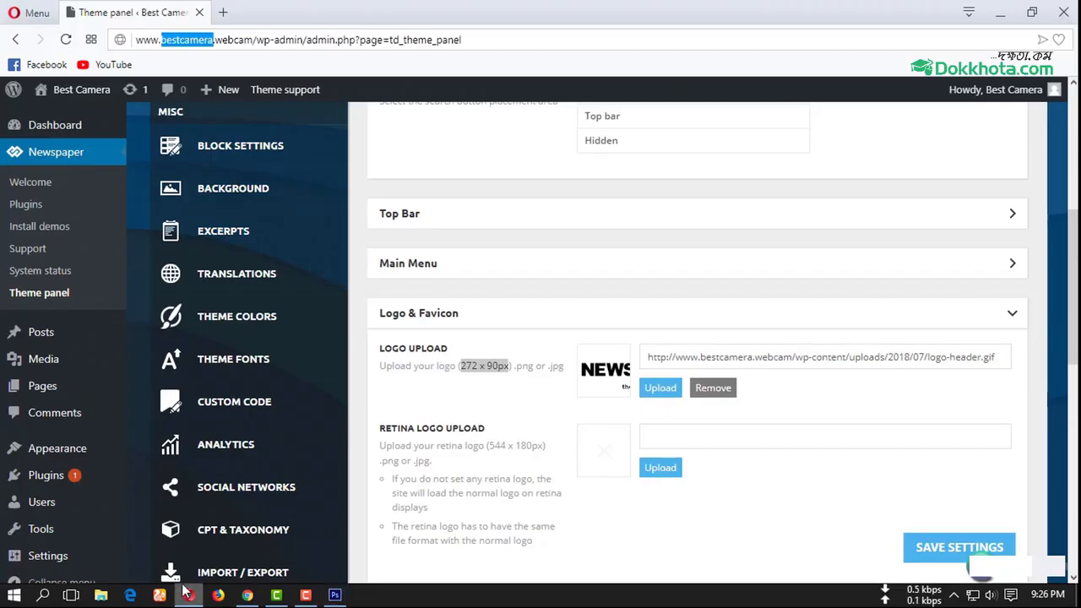
left_click(513, 326)
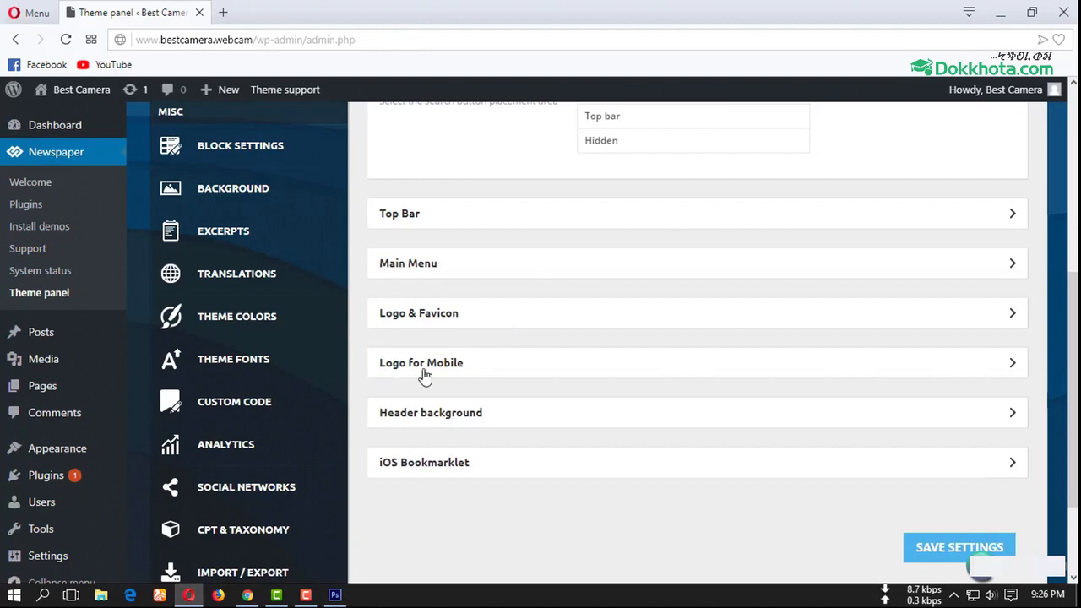
left_click(490, 371)
scroll(489, 481, "down", 3)
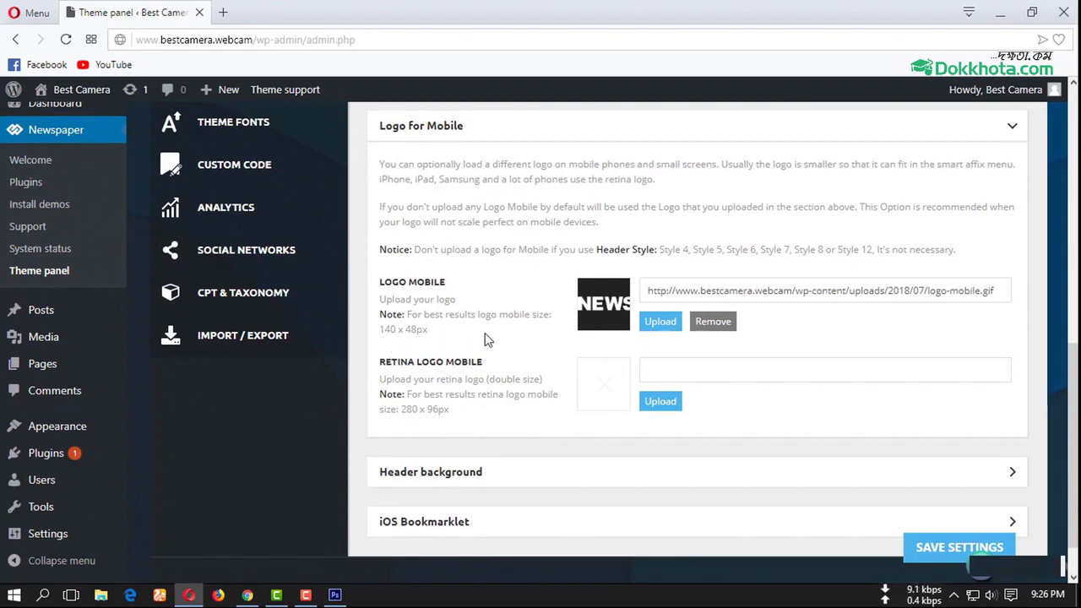
left_click(246, 595)
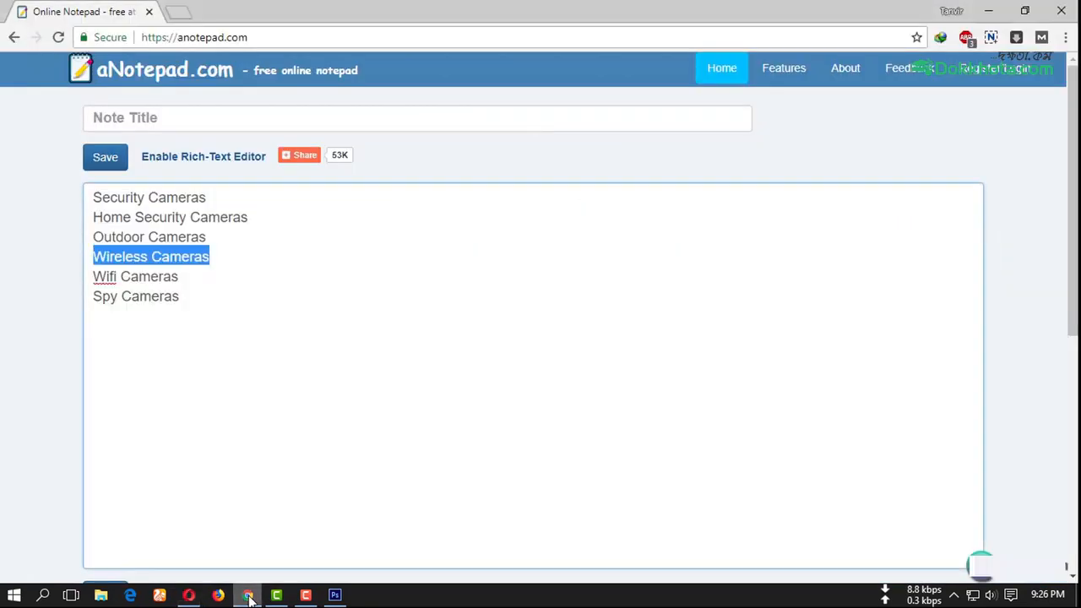
left_click(341, 596)
Create a new 140 x 48 pixel transparent document
double_click(477, 218)
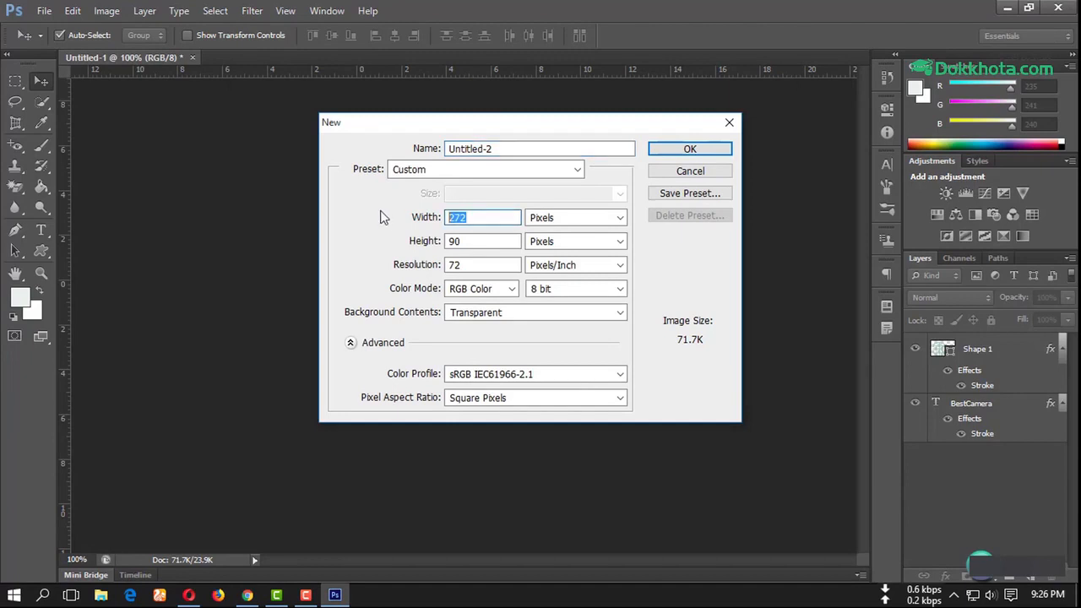
type("140")
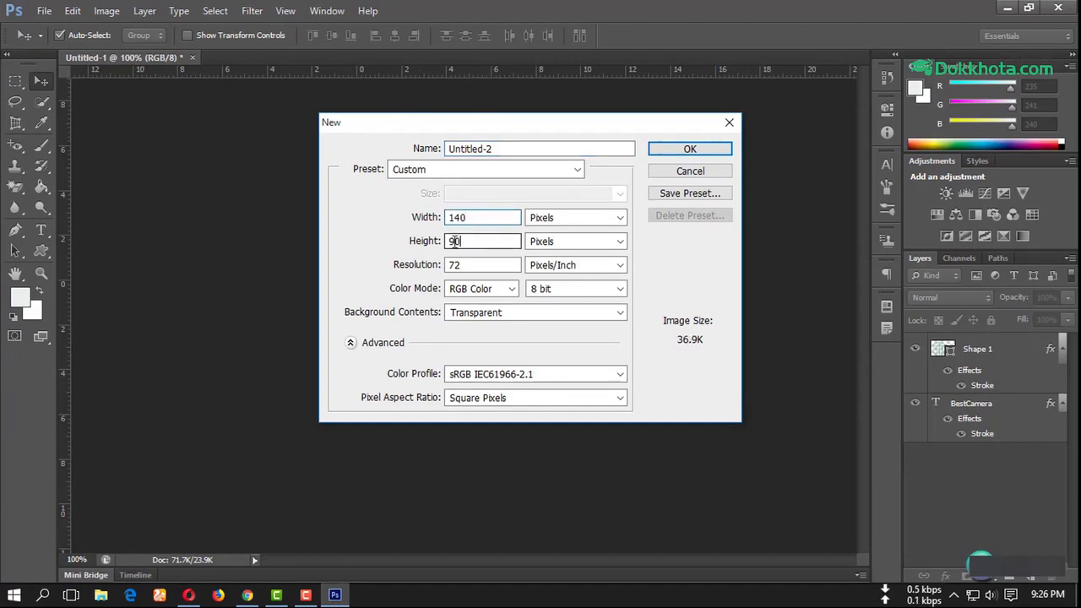
double_click(456, 241)
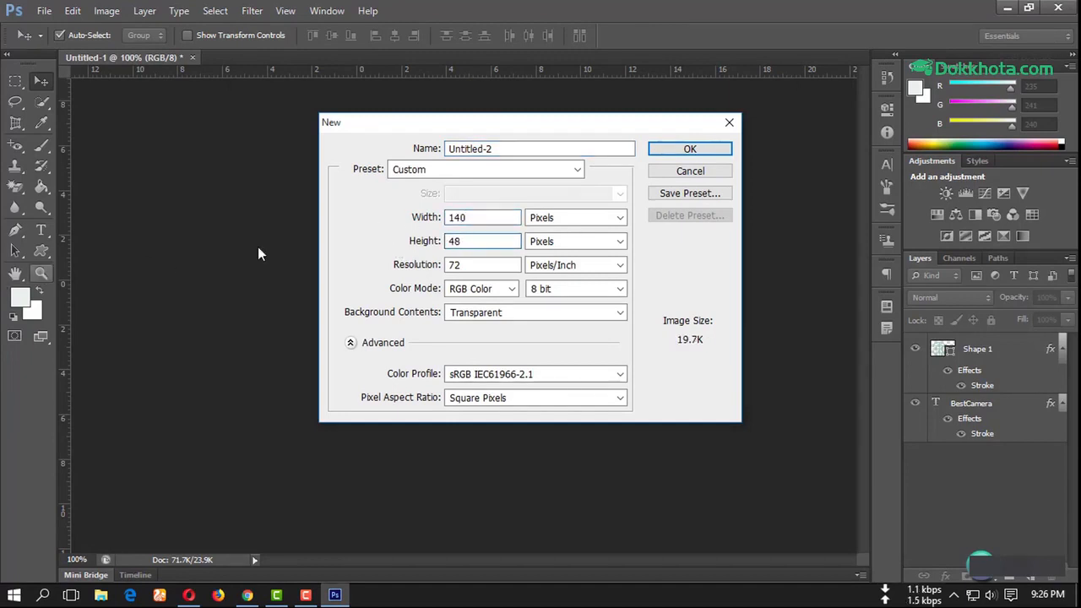
left_click(668, 149)
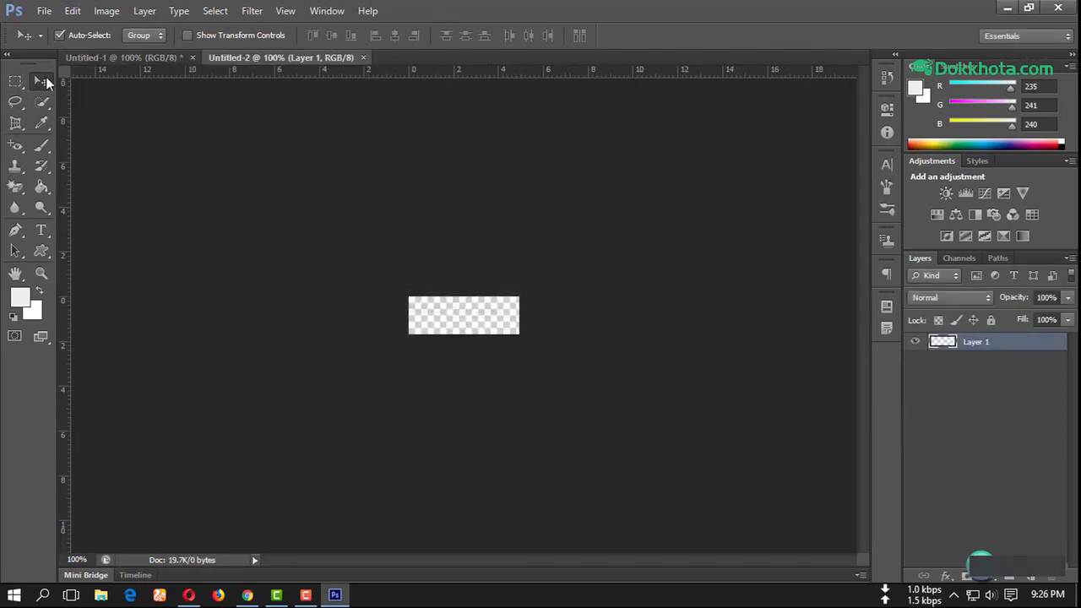
Select the Shape 1 and BestCamera layers and drag them into Untitled-2
left_click(135, 57)
left_click(409, 302)
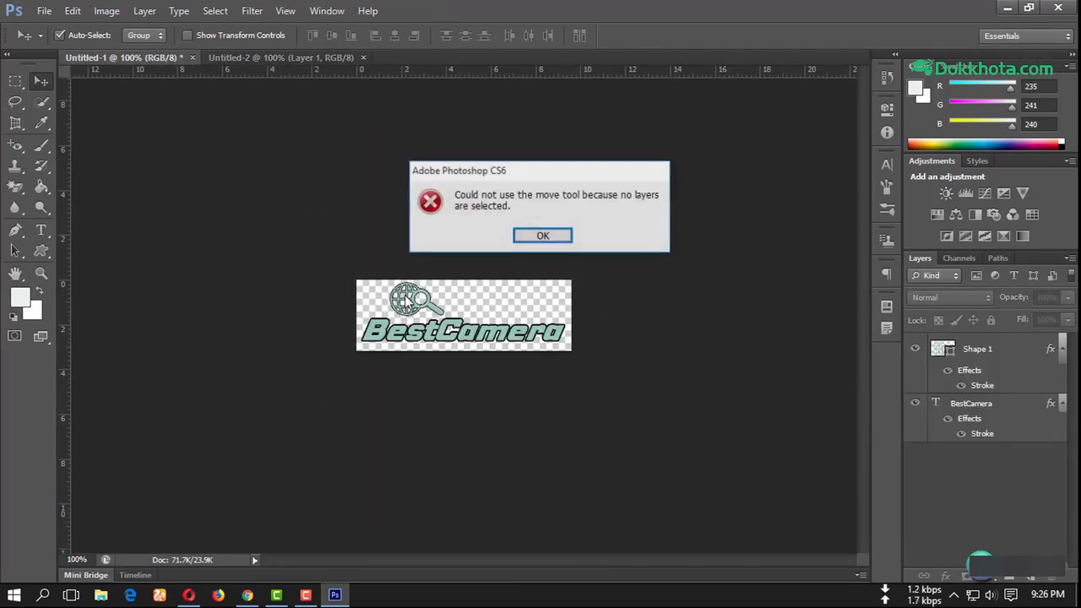
left_click(545, 236)
left_click(1064, 404)
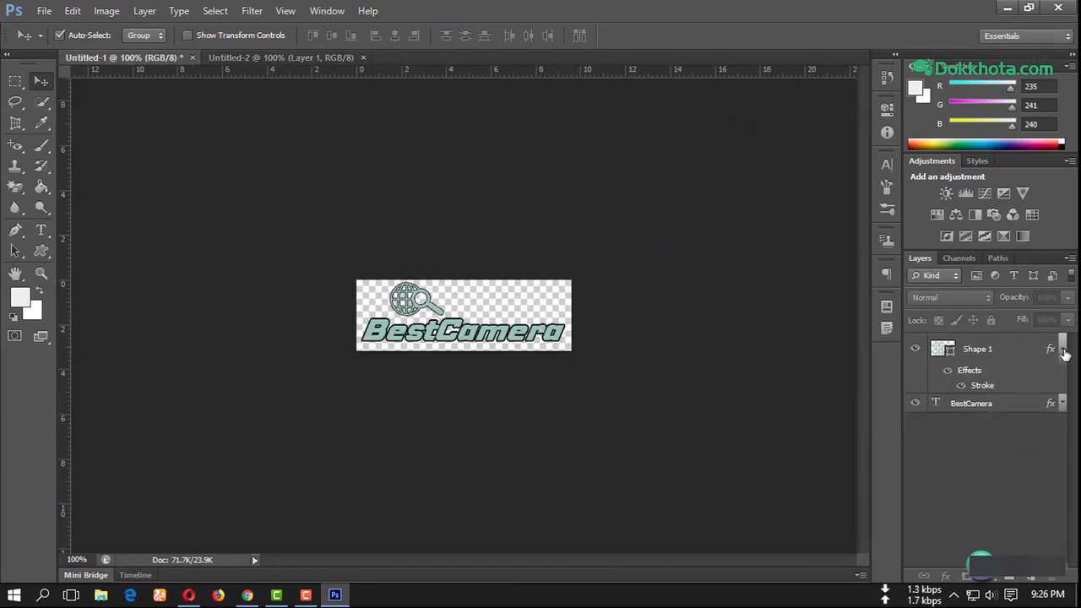
left_click(1062, 349)
left_click(988, 350)
left_click(988, 373, "shift")
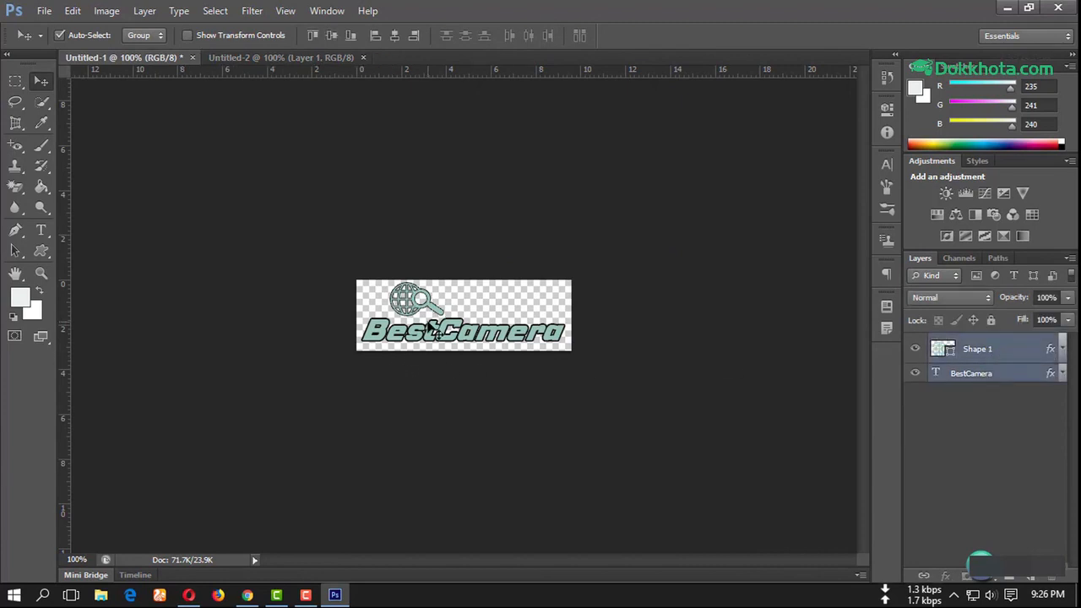
left_click_drag(433, 328, 453, 317)
Shrink the copied logo to roughly 52.5% by 51.3% to fit the canvas
key("ctrl+t")
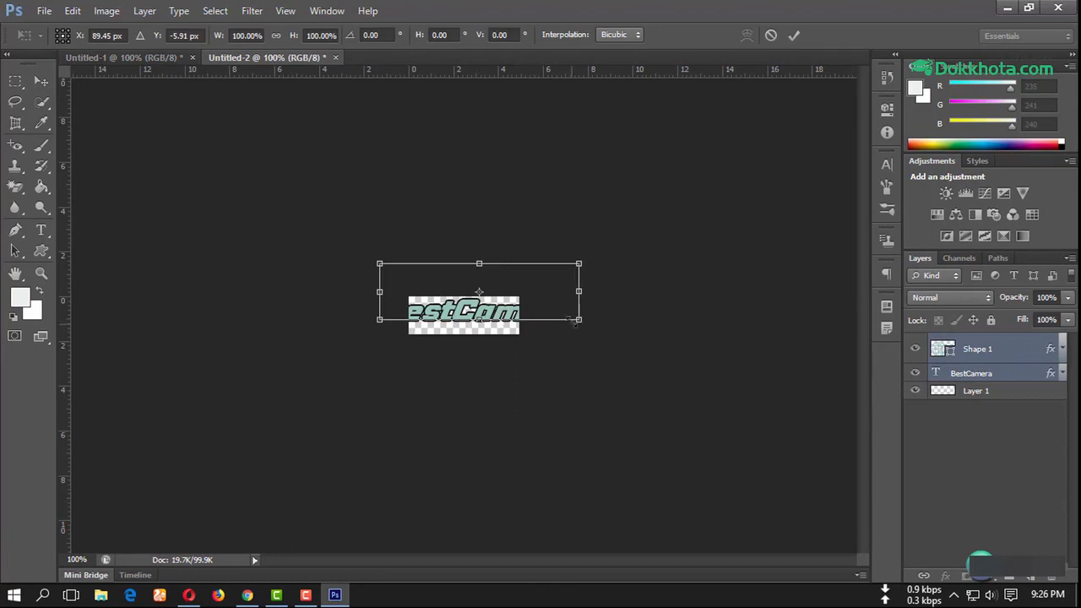
left_click_drag(573, 321, 514, 301)
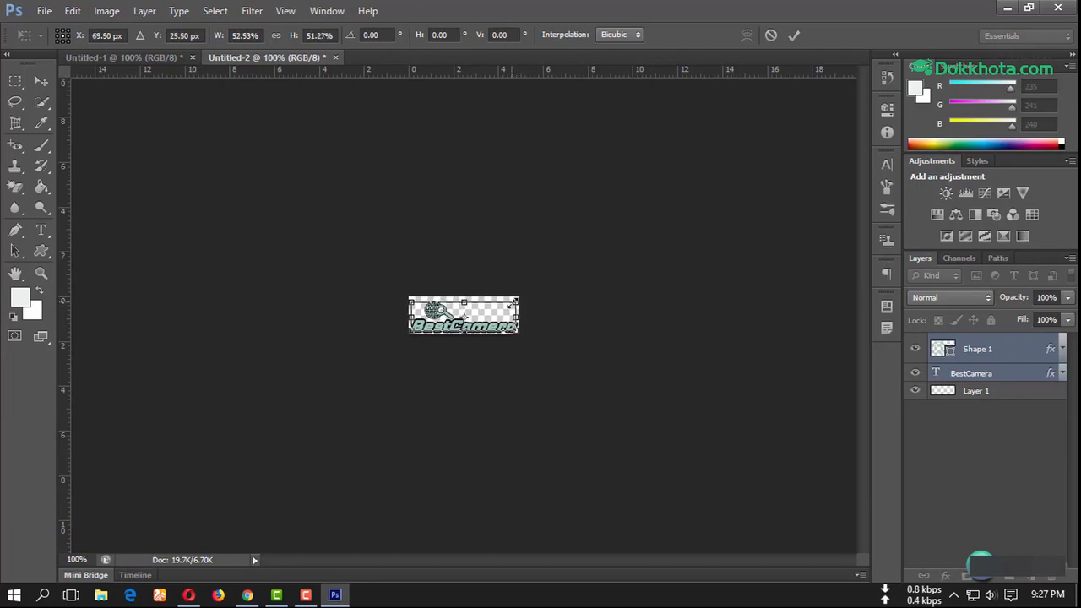
left_click(793, 35)
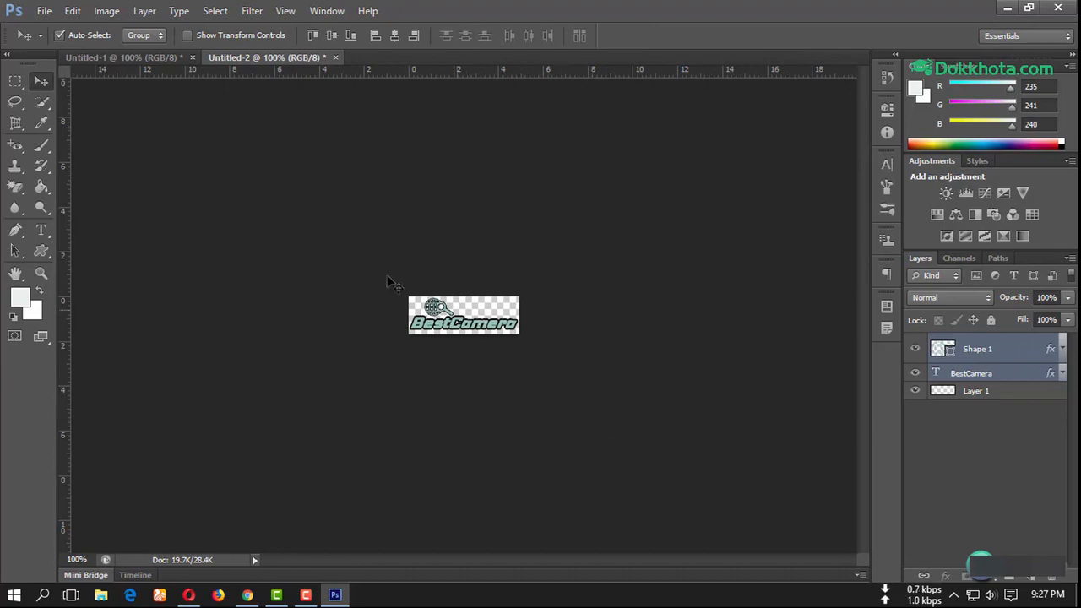
left_click(43, 10)
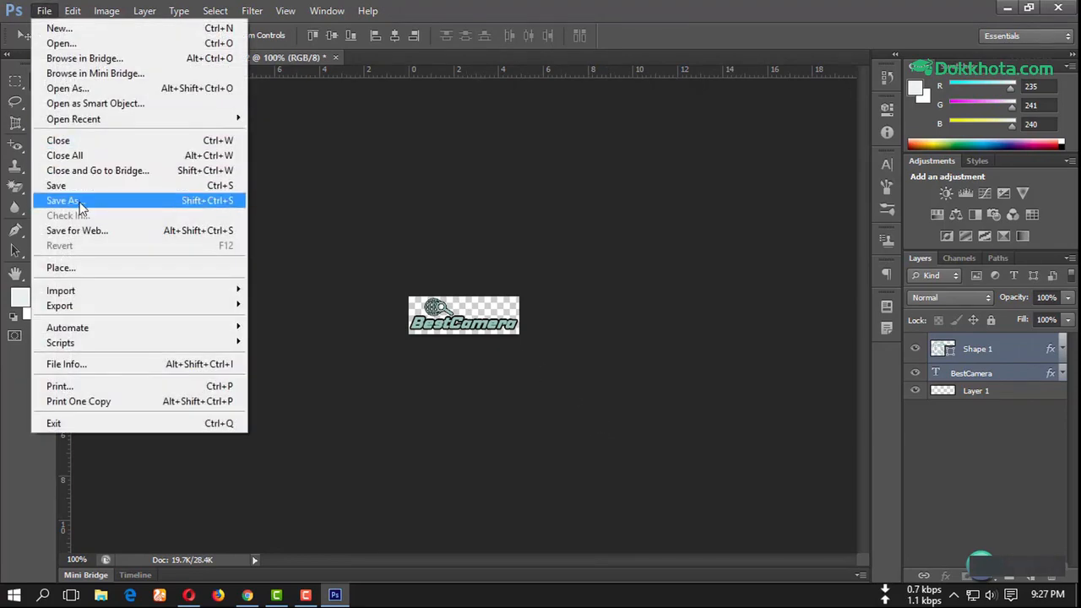
left_click(75, 203)
left_click(511, 330)
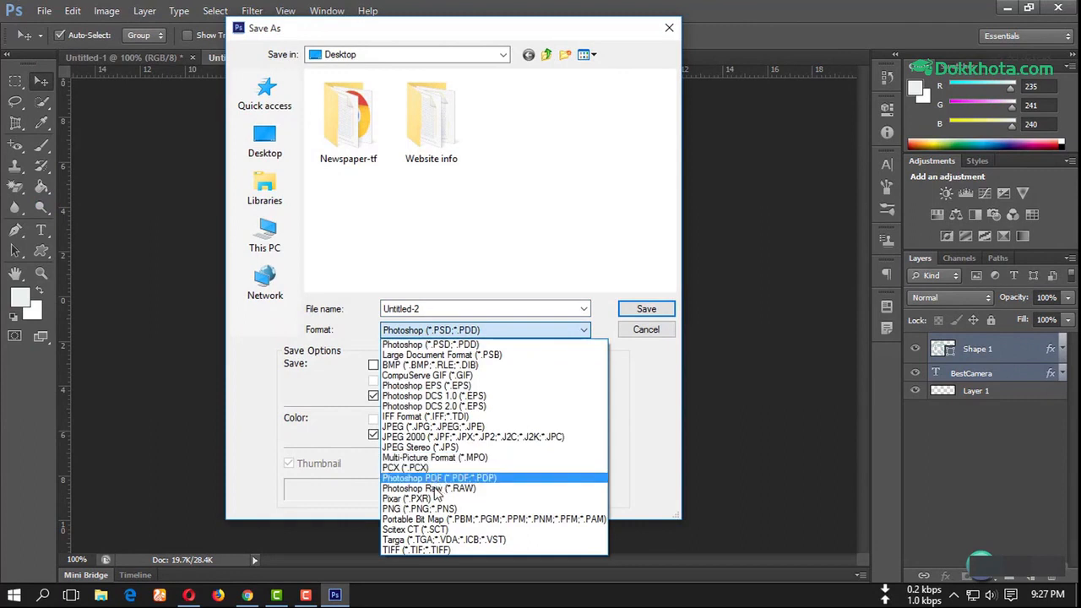
left_click(423, 510)
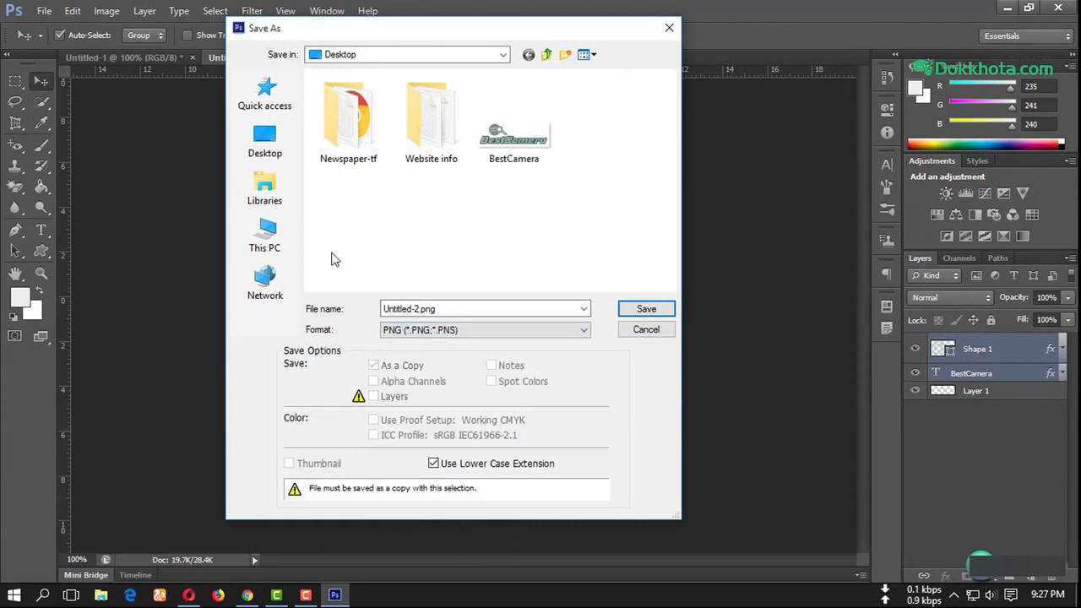
double_click(445, 308)
type("BestCameras")
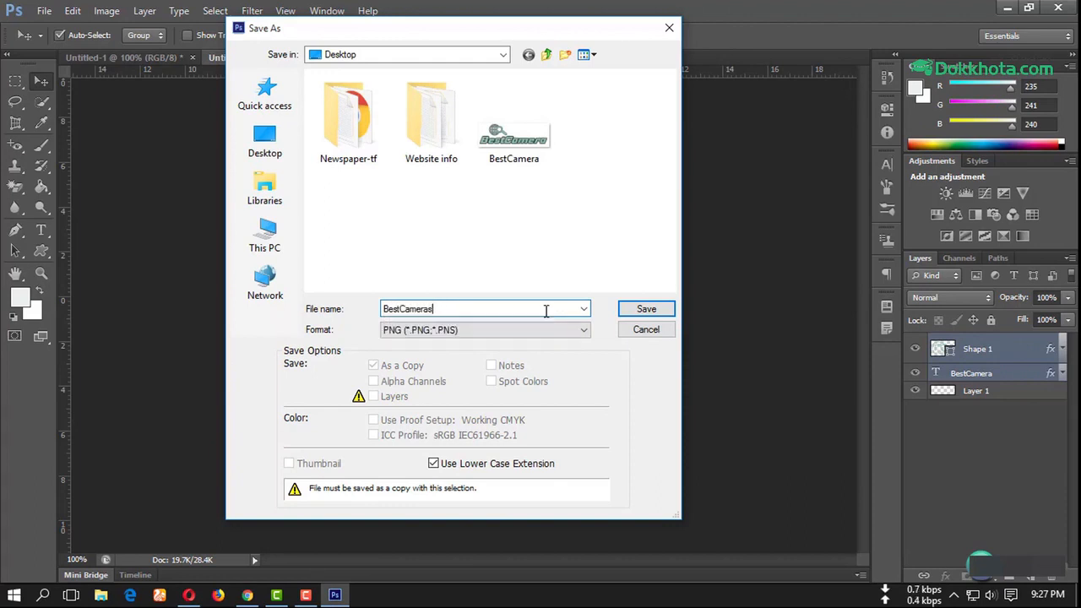
left_click(650, 310)
left_click(592, 185)
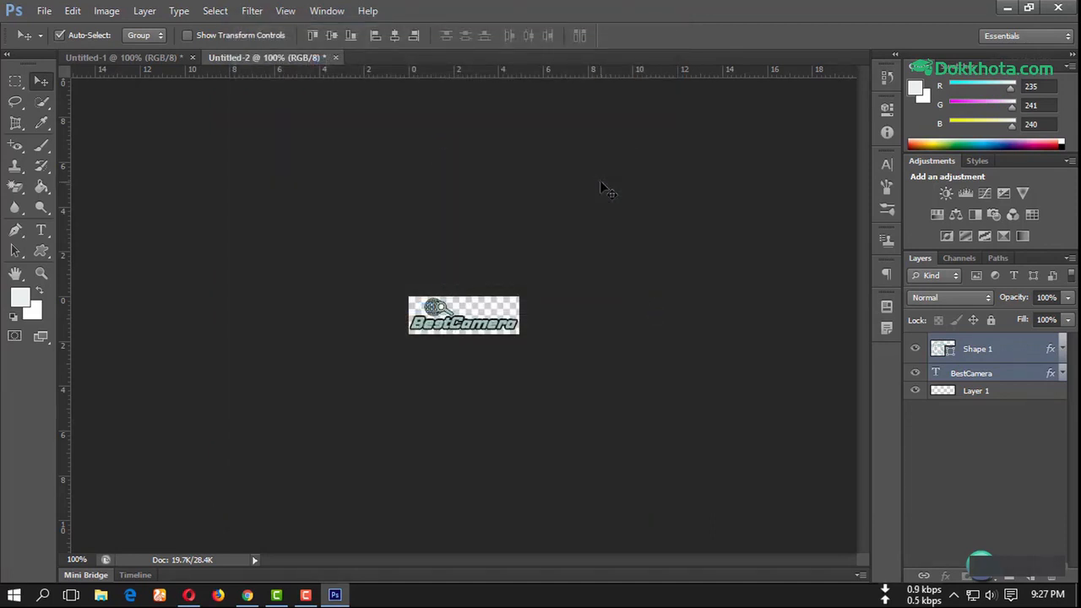
left_click(1058, 8)
left_click(622, 234)
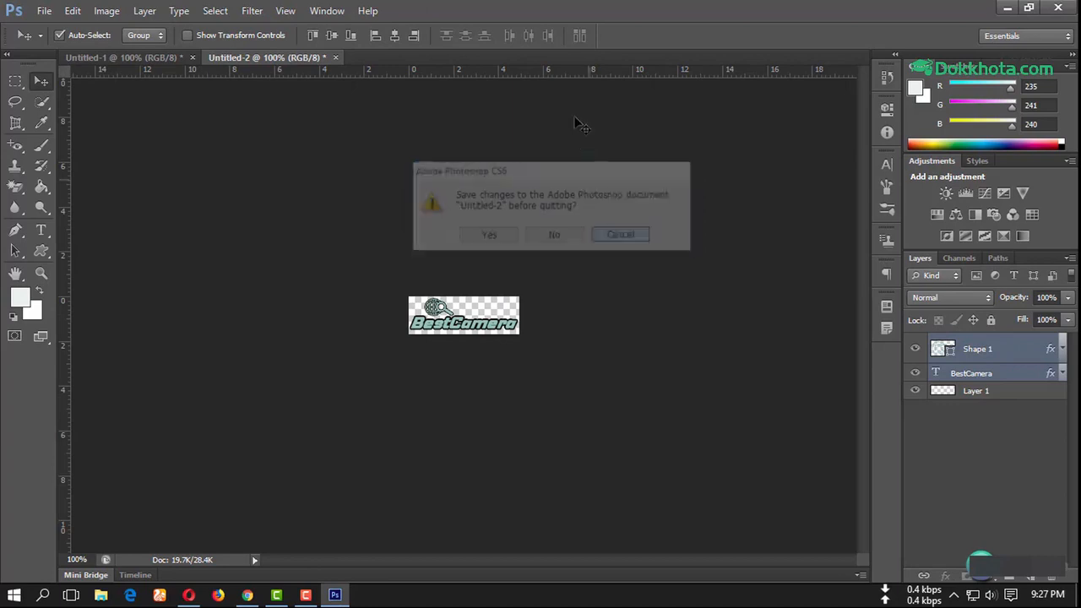
Return to WordPress admin and open Media > Library
left_click(188, 594)
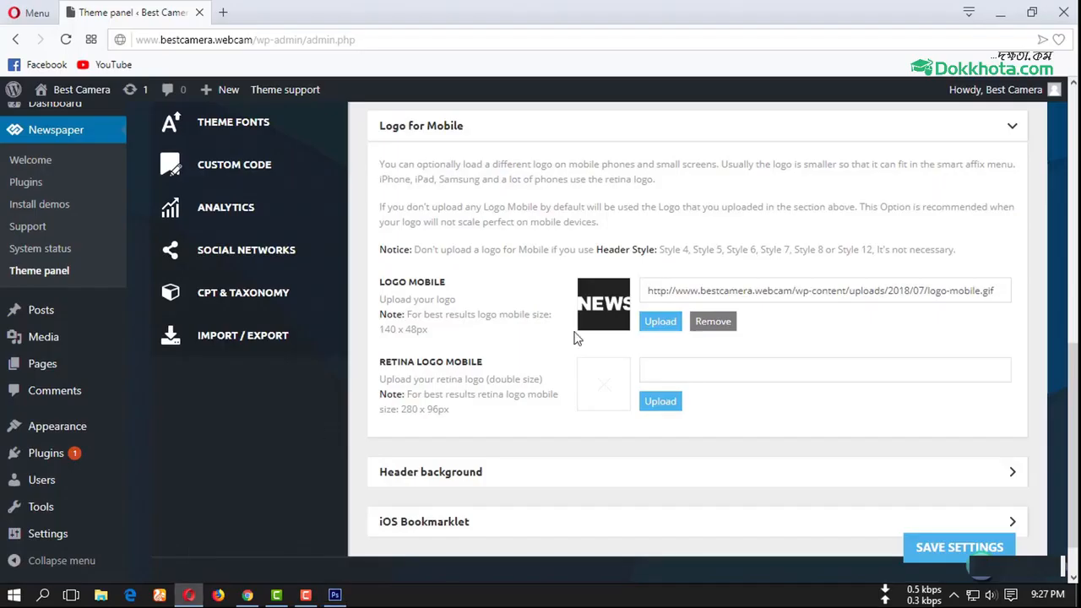
scroll(471, 301, "up", 3)
scroll(451, 333, "up", 2)
scroll(647, 279, "down", 4)
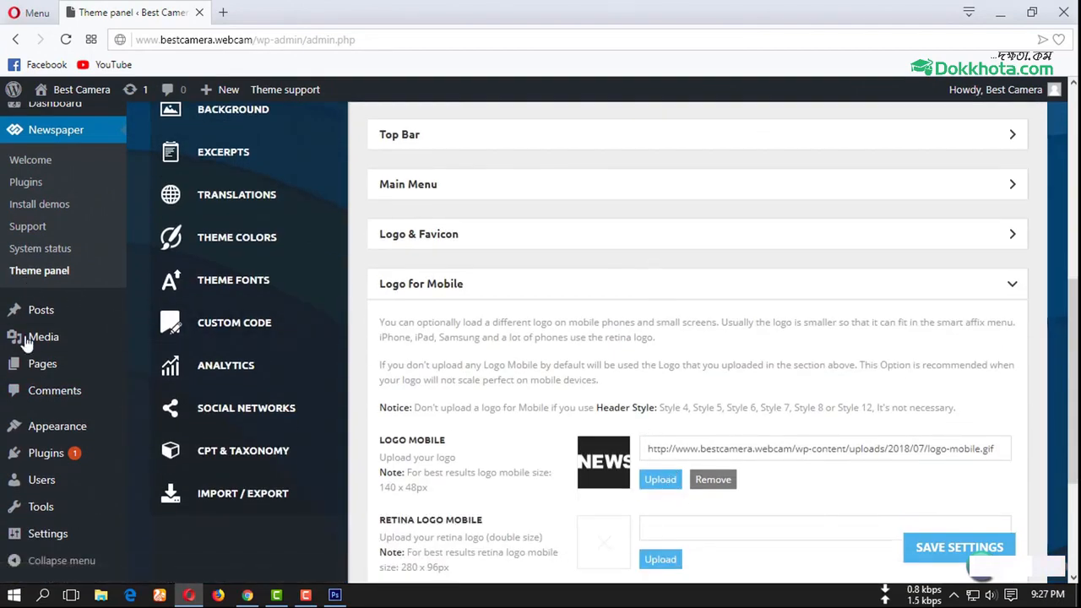
mouse_move(25, 345)
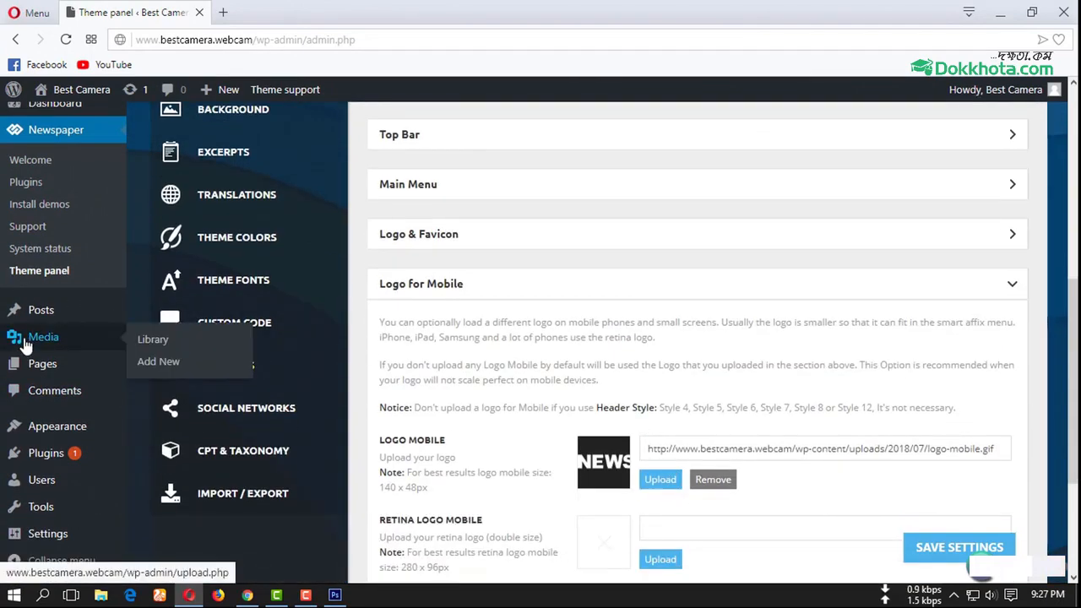
left_click(156, 343)
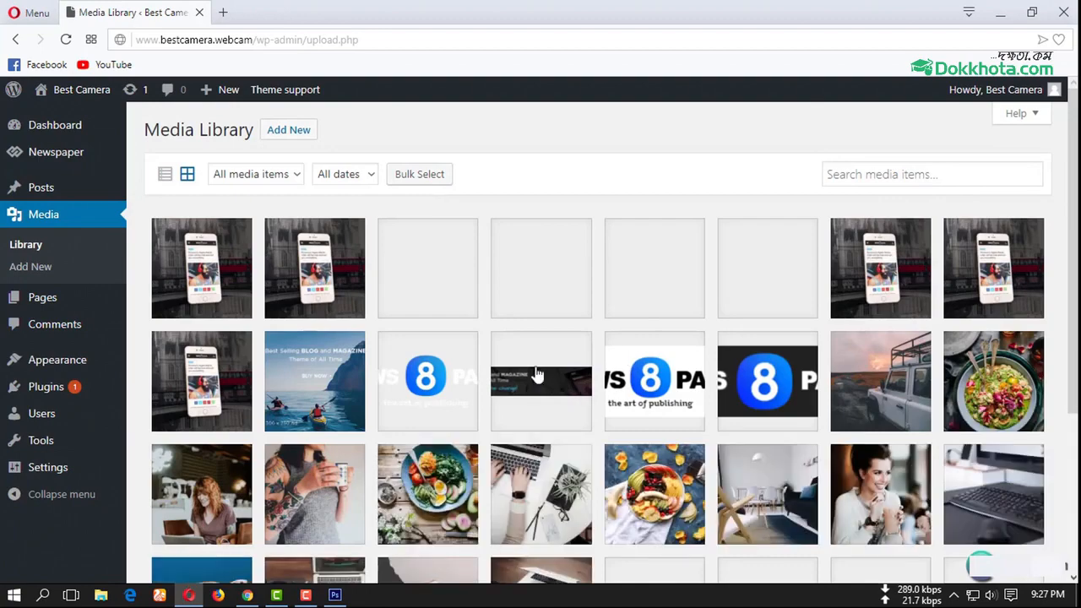
Browse the media grid and open, then close, a phone screenshot's details
scroll(525, 332, "down", 3)
scroll(541, 367, "up", 3)
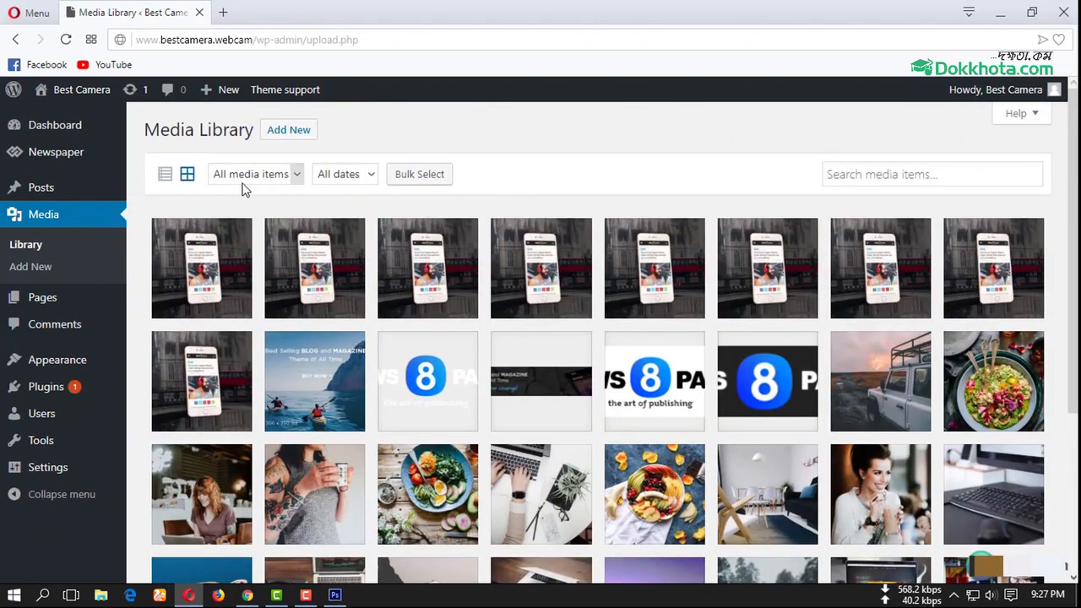
scroll(561, 393, "down", 3)
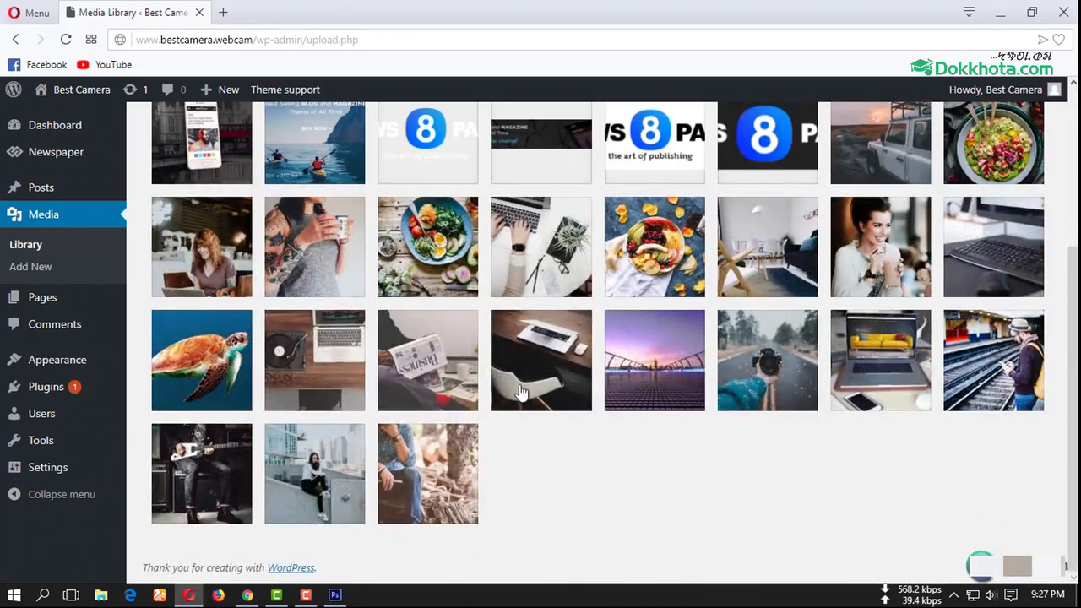
scroll(521, 391, "up", 3)
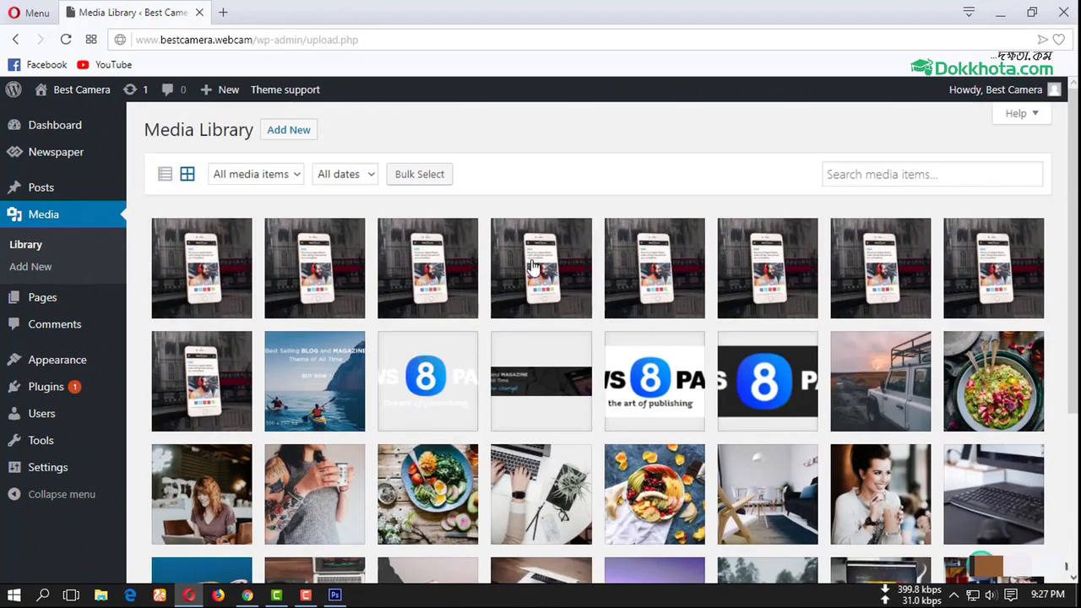
left_click(533, 267)
left_click(1033, 113)
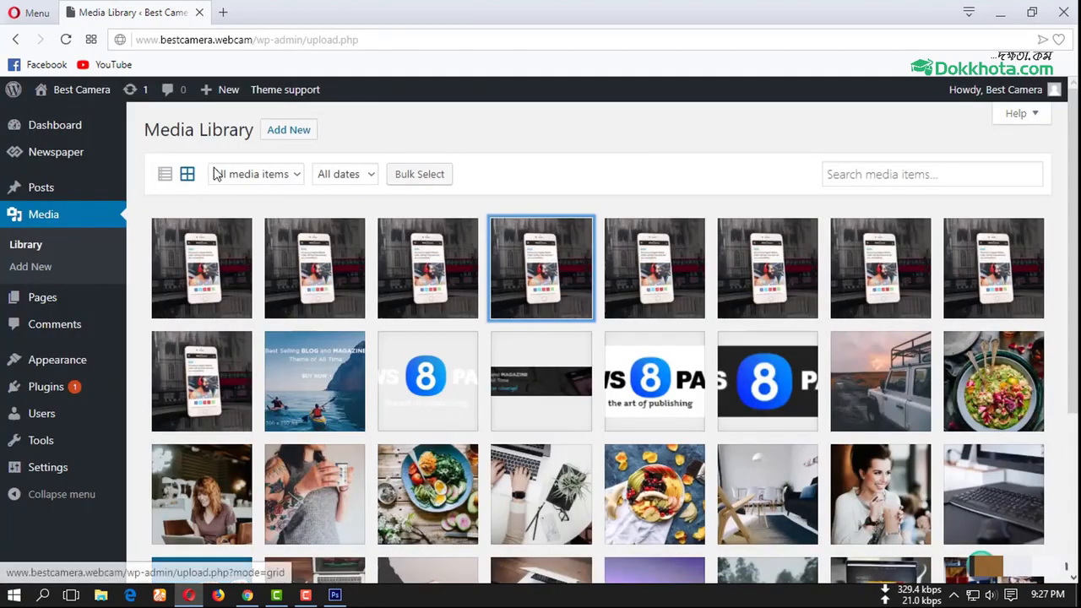
In list view, permanently delete the first 20 media files via Bulk Actions
left_click(165, 174)
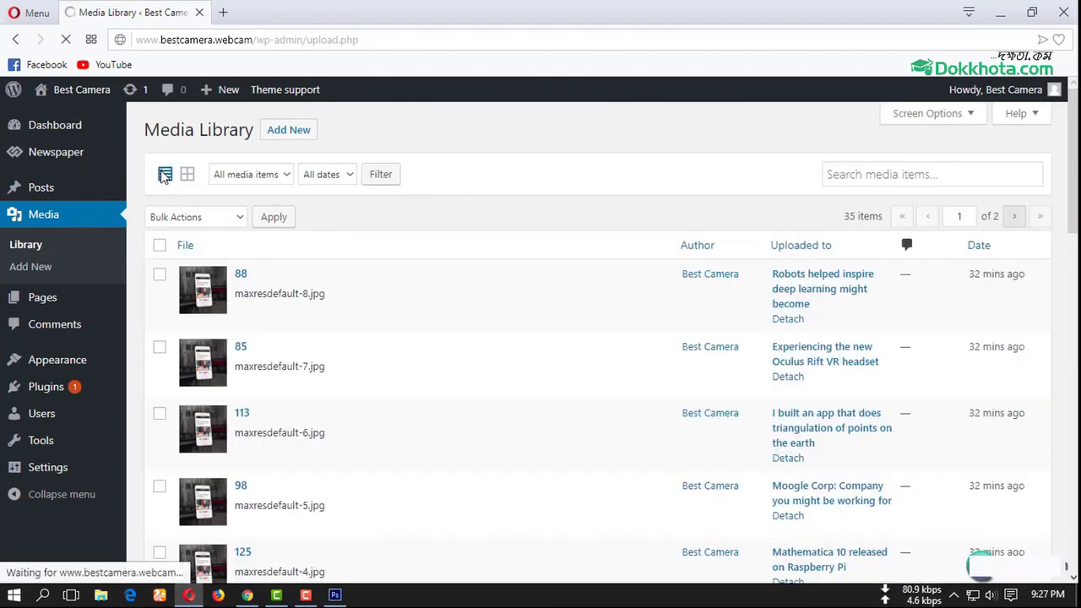
left_click(160, 245)
left_click(226, 218)
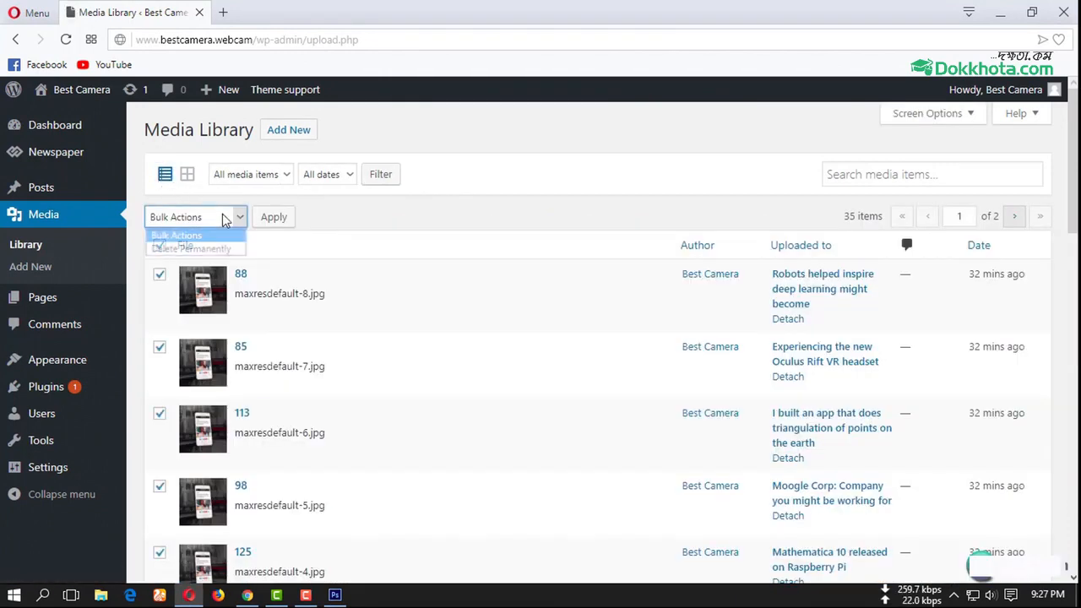
left_click(215, 248)
left_click(272, 217)
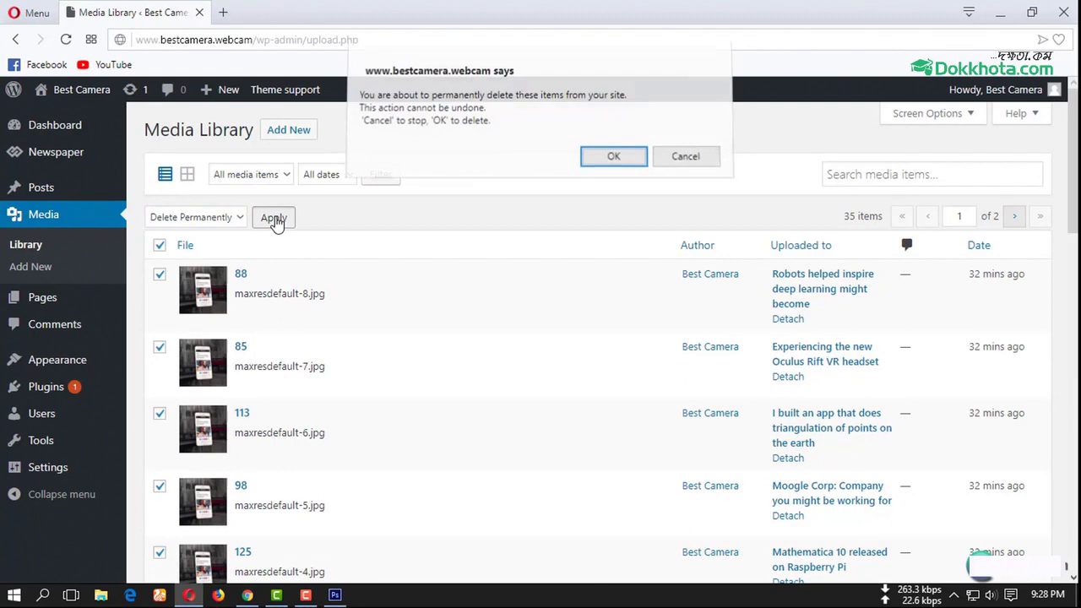
left_click(617, 162)
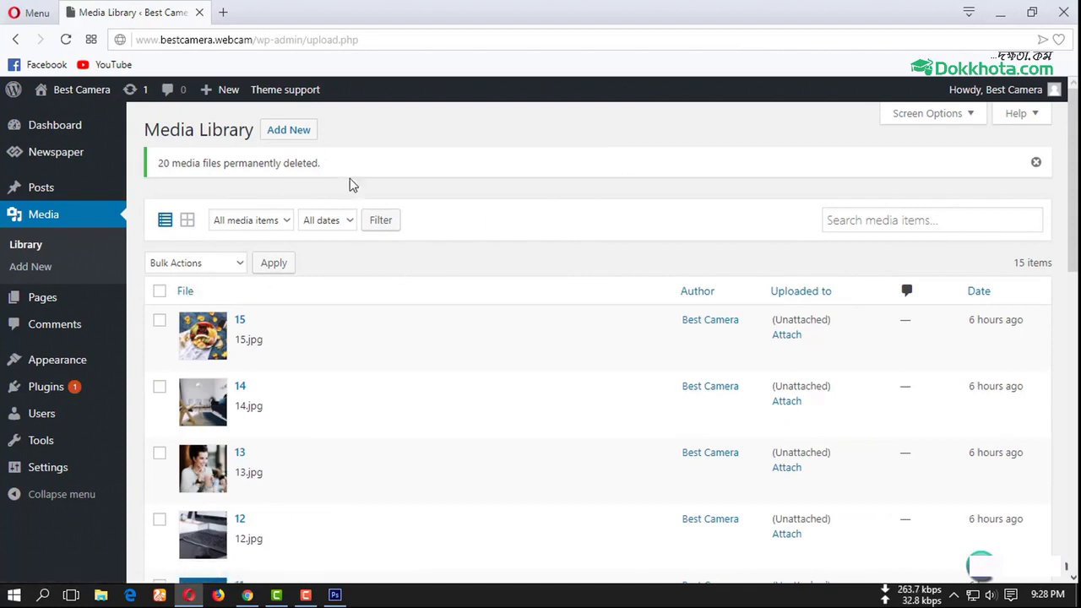
Set Screen Options to show 200 items per page
left_click(948, 118)
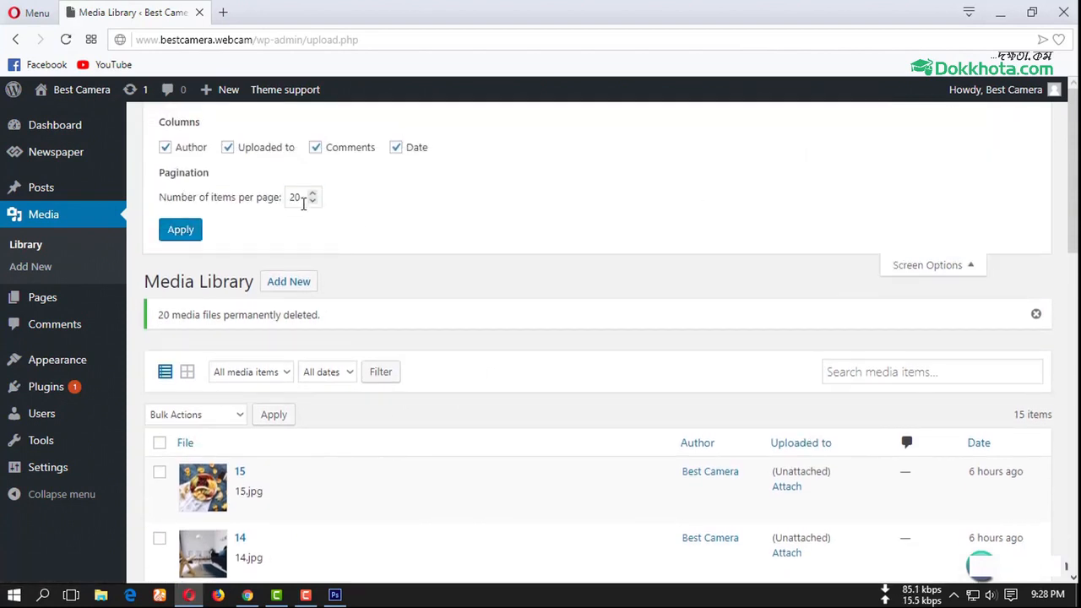
left_click_drag(302, 204, 283, 194)
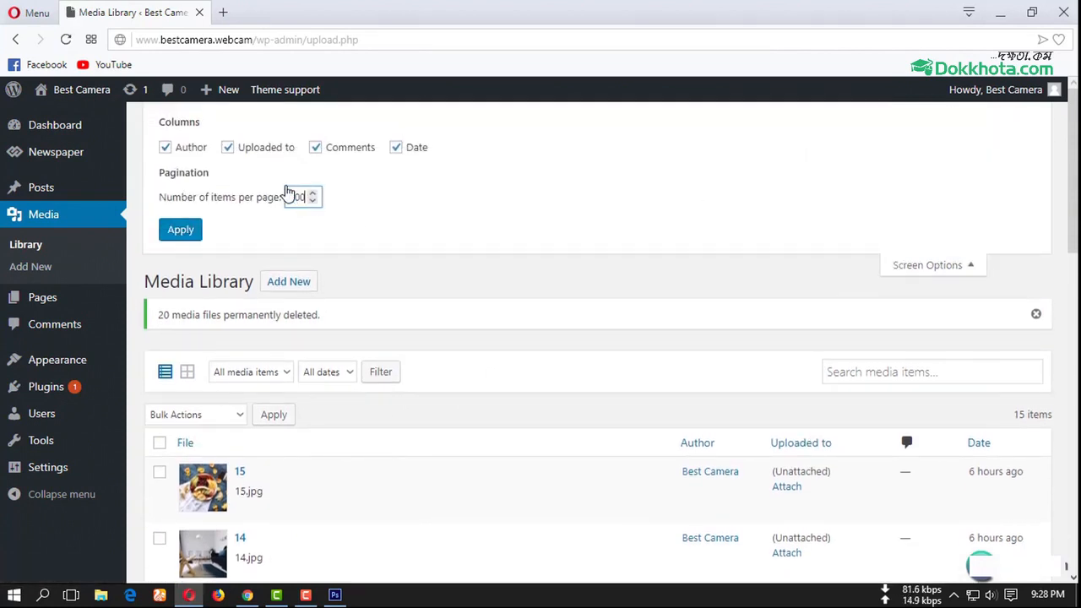
type("200")
left_click(180, 231)
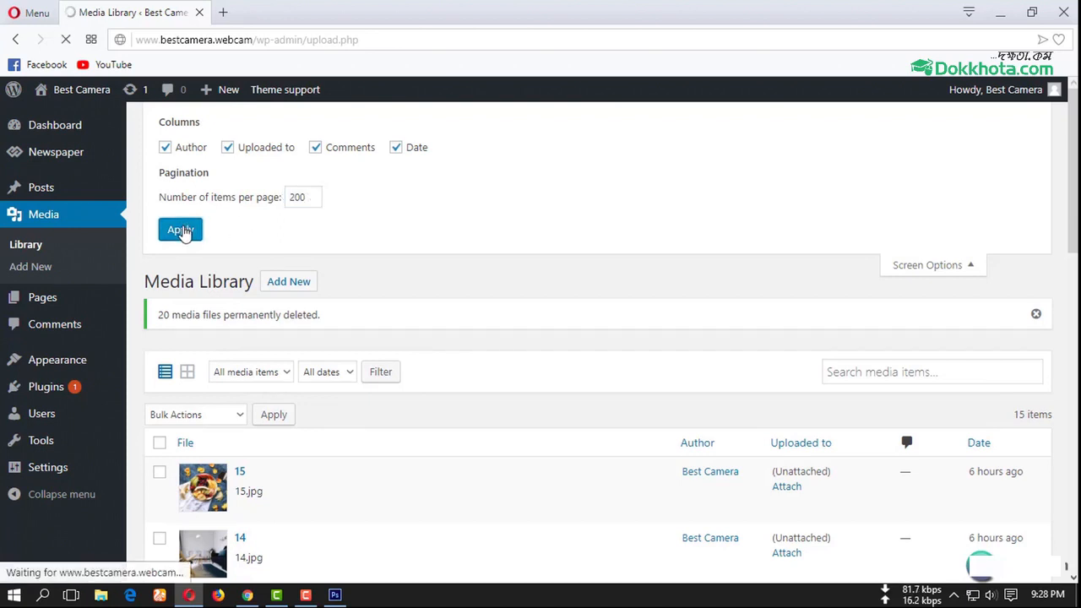
Permanently delete the remaining 15 media files
left_click(157, 246)
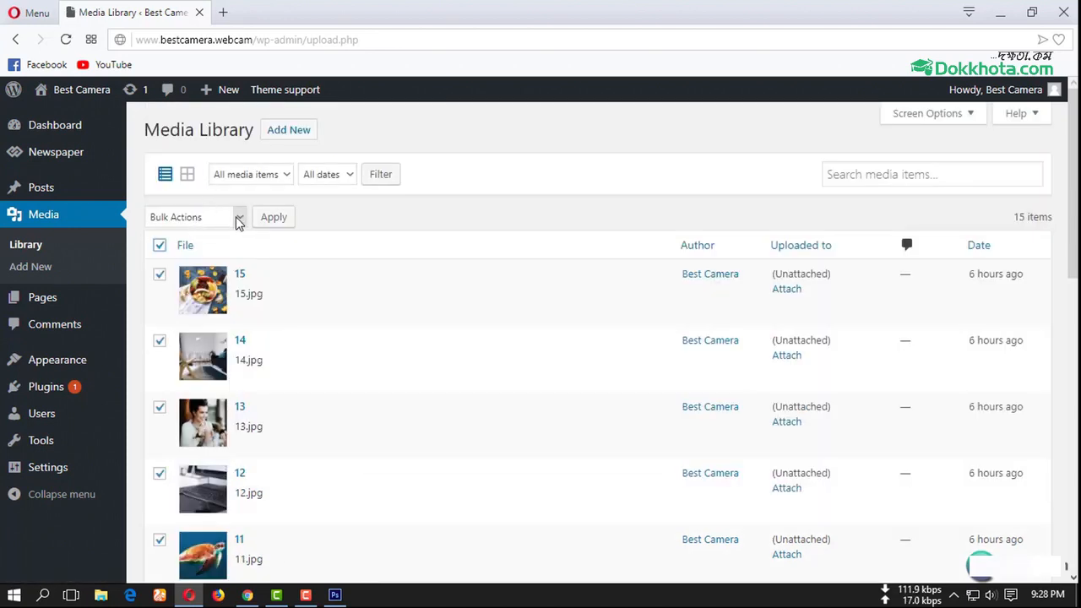
left_click(238, 218)
left_click(212, 248)
left_click(272, 218)
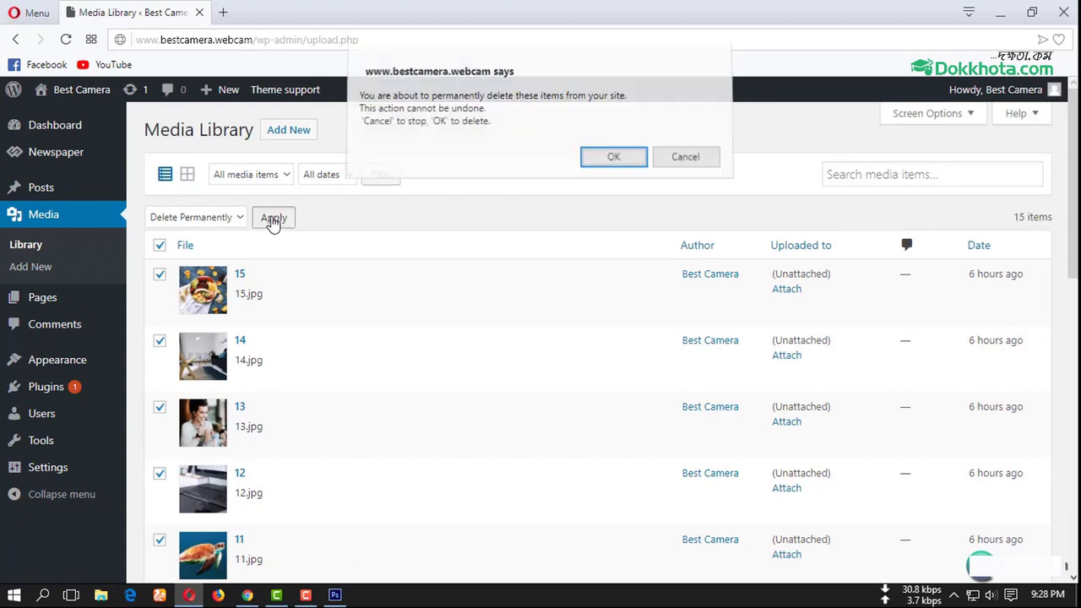
left_click(613, 157)
scroll(381, 299, "down", 6)
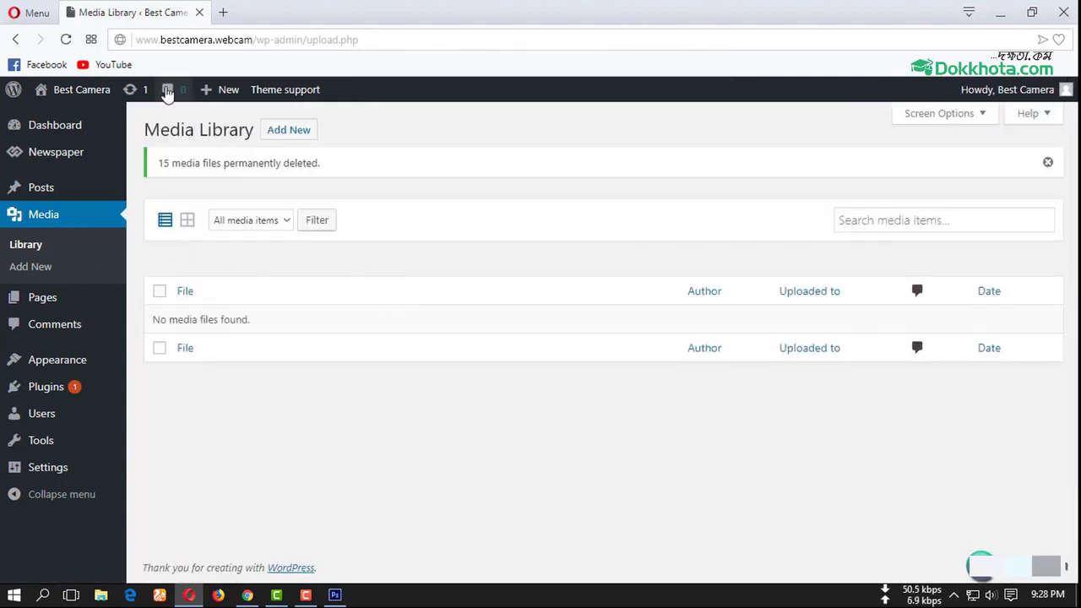
Preview the live Best Camera homepage in a second tab, then go back to the Media Library
middle_click(53, 114)
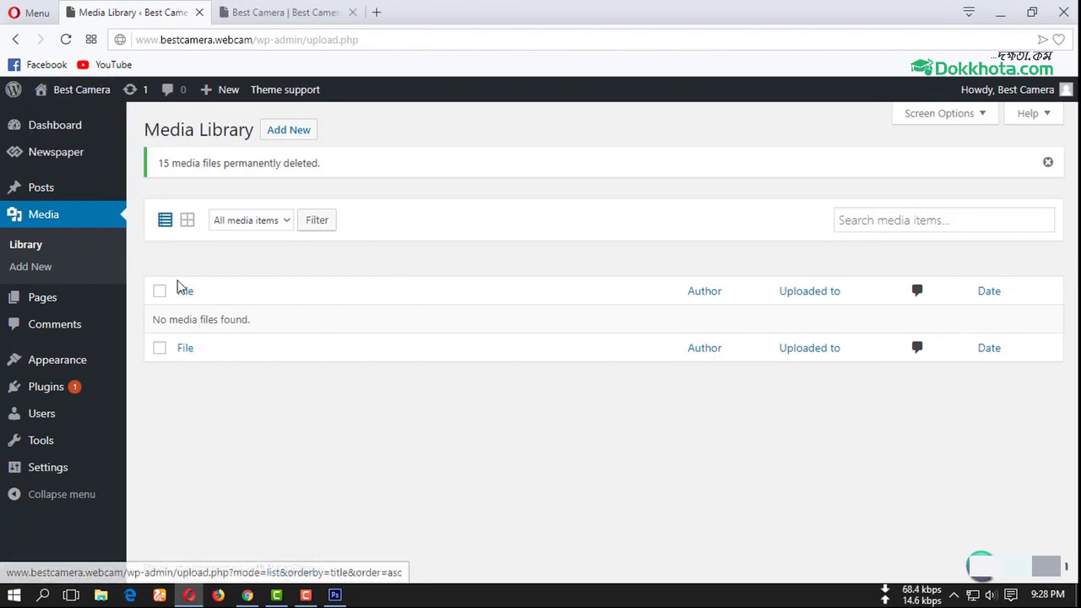
left_click(279, 12)
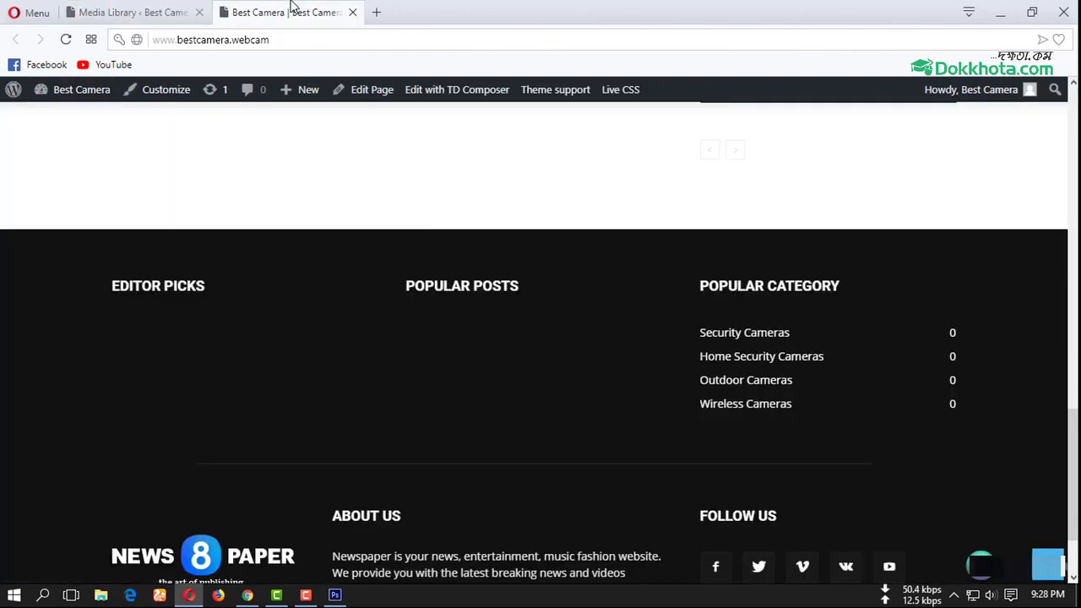
scroll(587, 279, "up", 15)
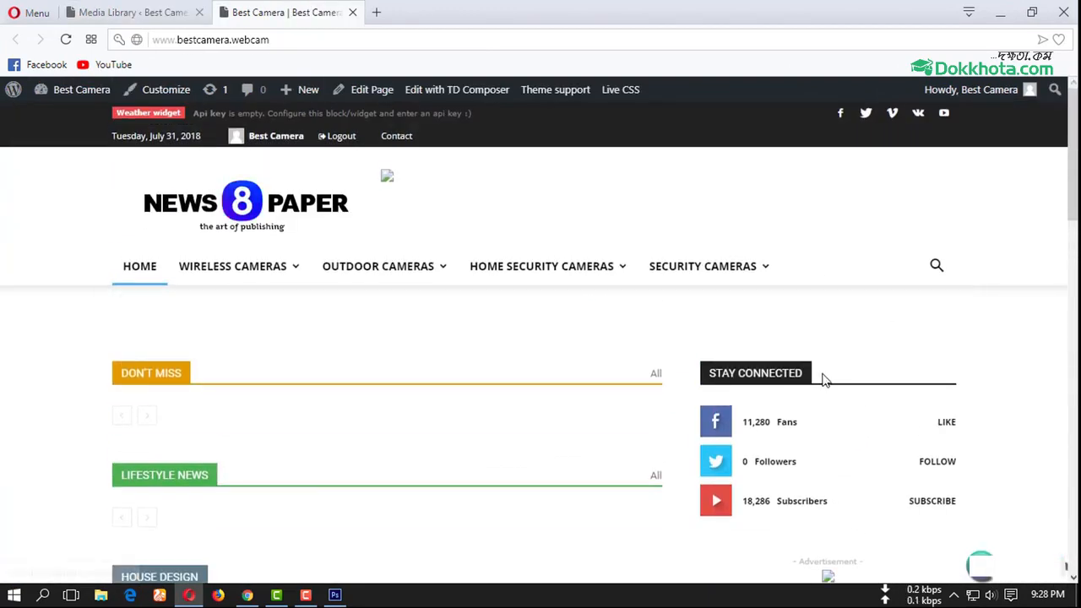
scroll(778, 363, "down", 4)
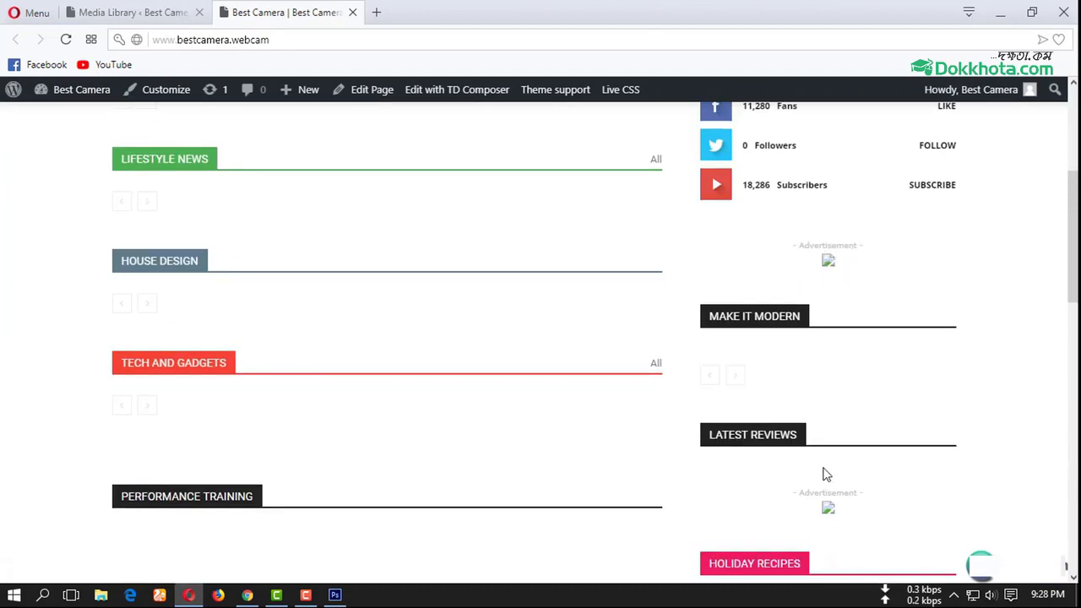
scroll(827, 507, "down", 3)
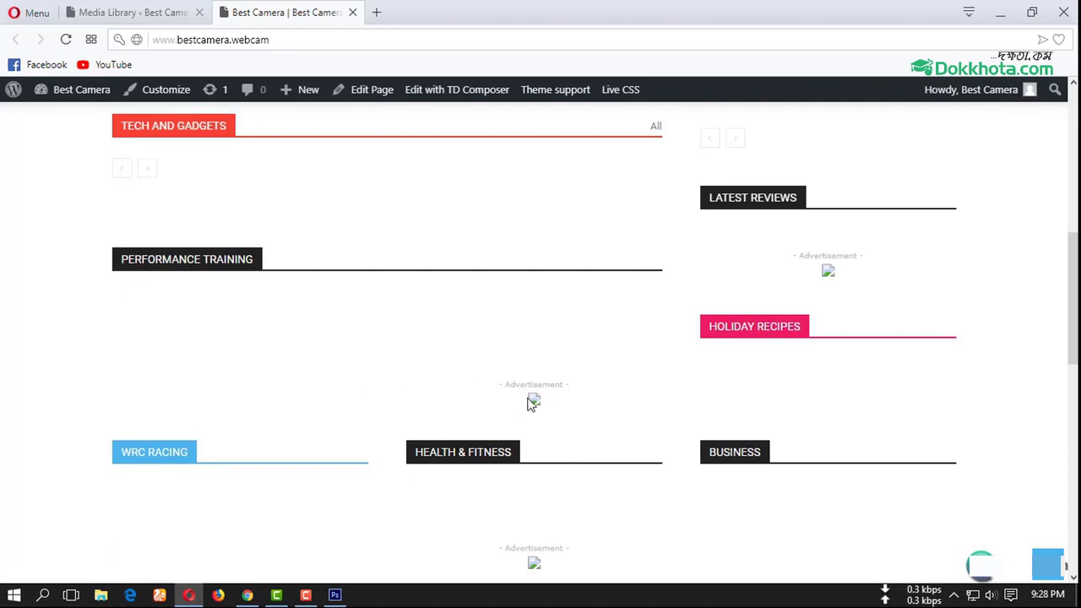
scroll(529, 404, "up", 7)
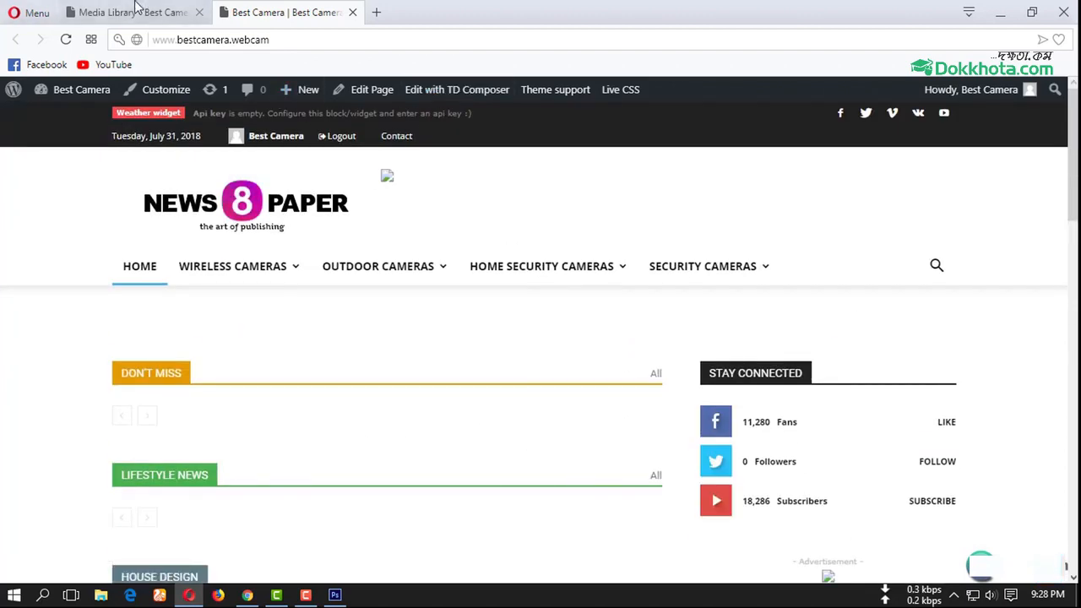
left_click(135, 9)
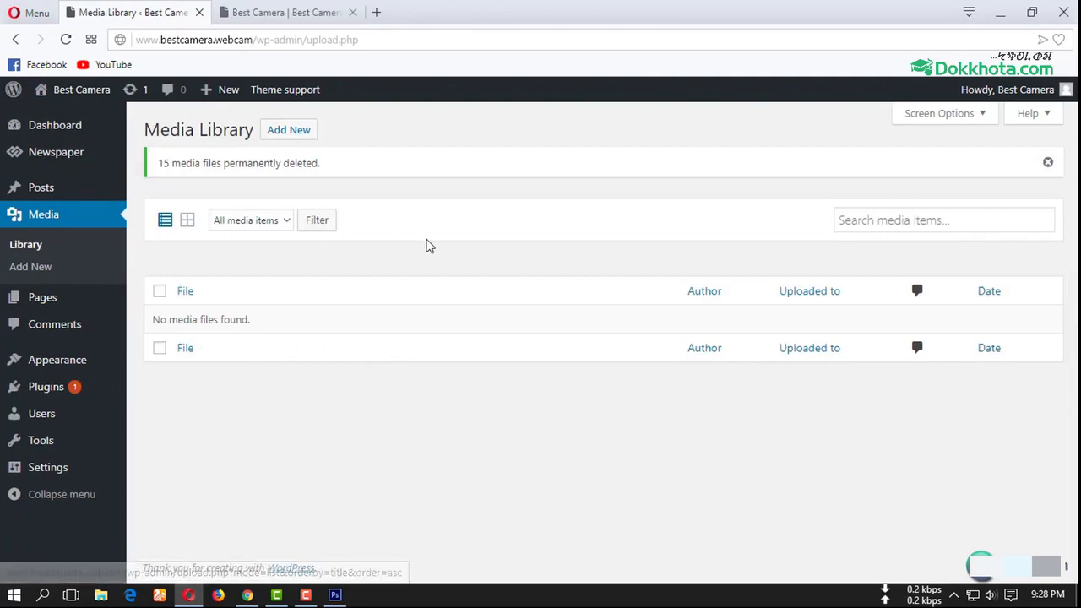
Upload the BestCamera and BestCameras image files from the Desktop via Media > Add New
left_click(290, 129)
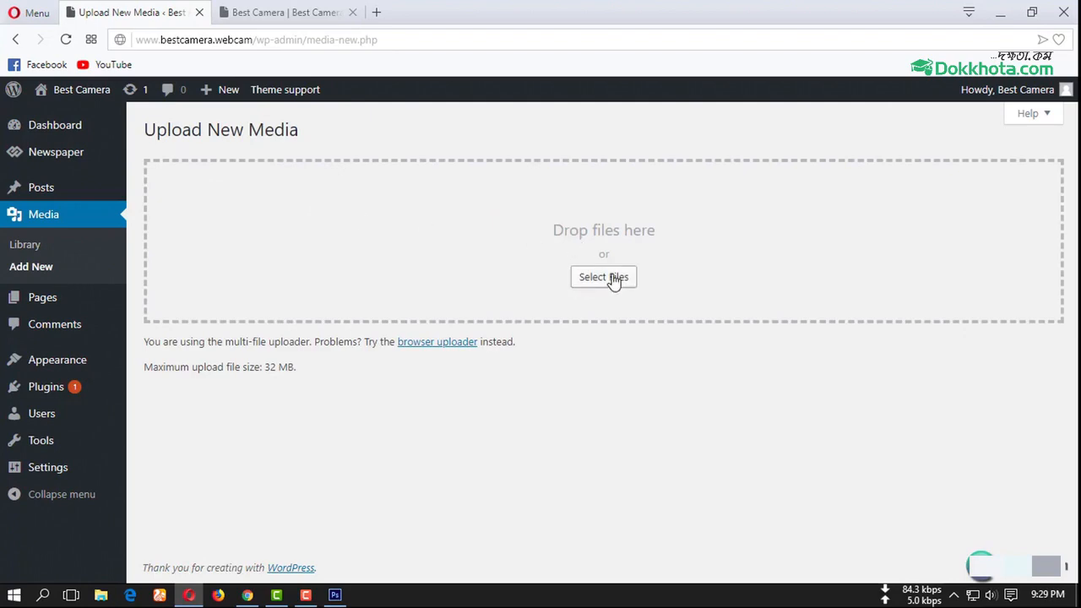
left_click(610, 278)
left_click(88, 115)
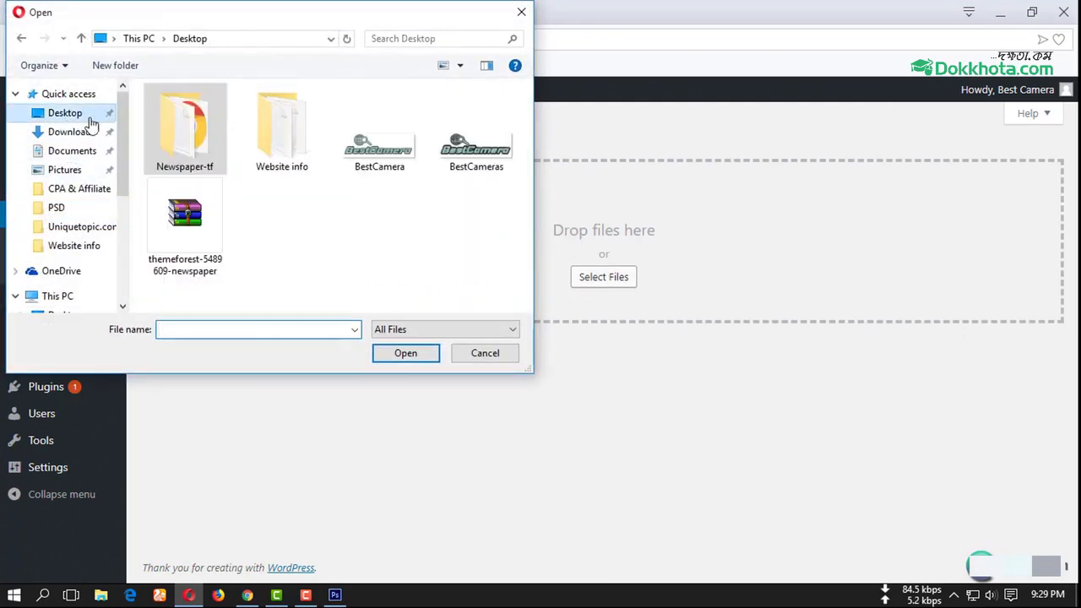
left_click_drag(390, 193, 497, 117)
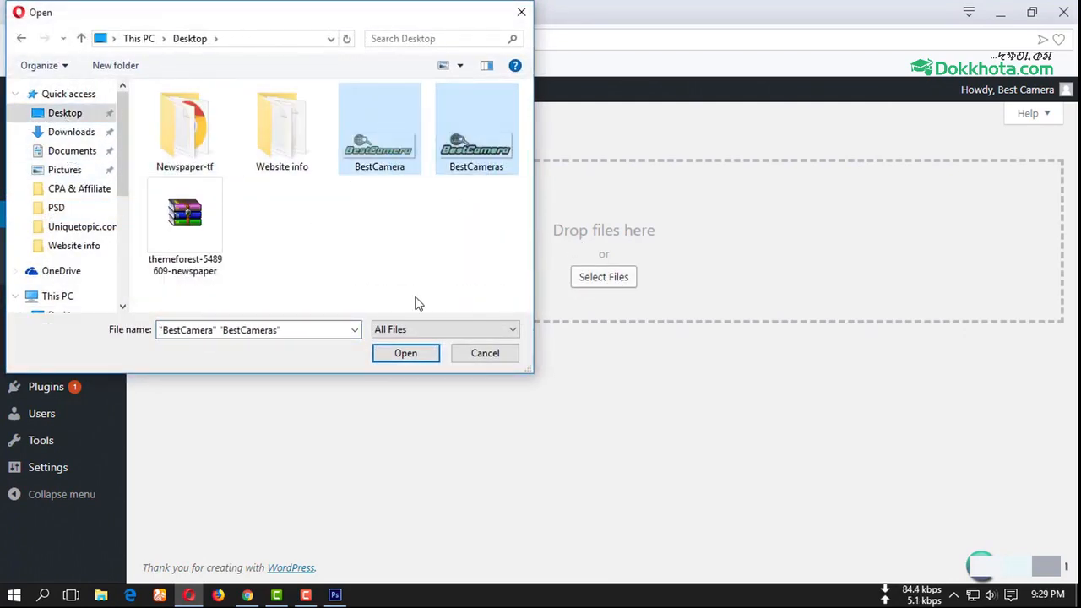
left_click(410, 355)
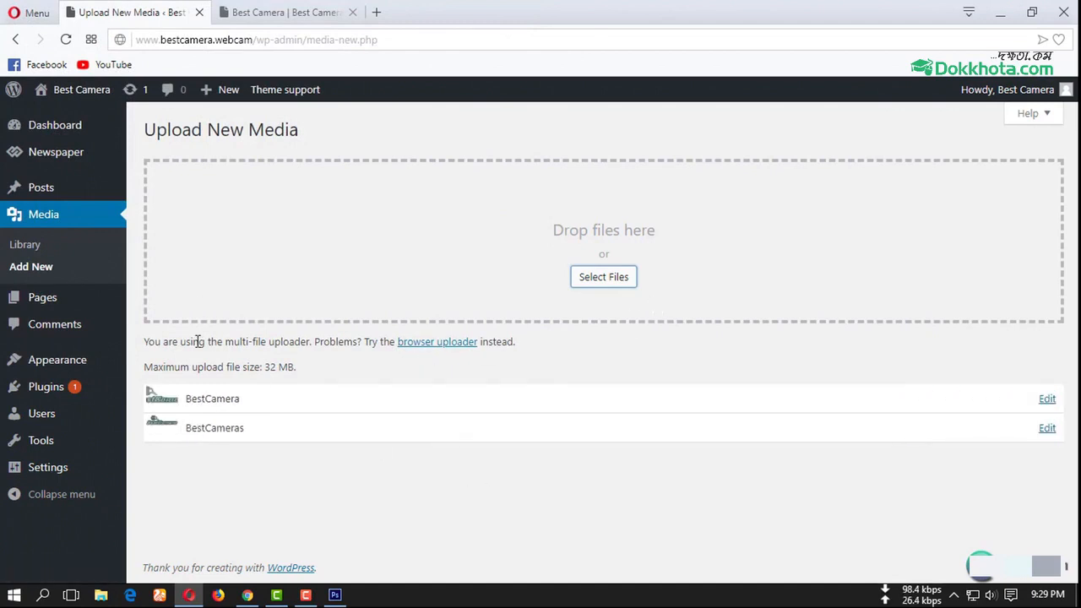
Go to Newspaper > Theme panel and expand the Logo & Favicon section
mouse_move(51, 160)
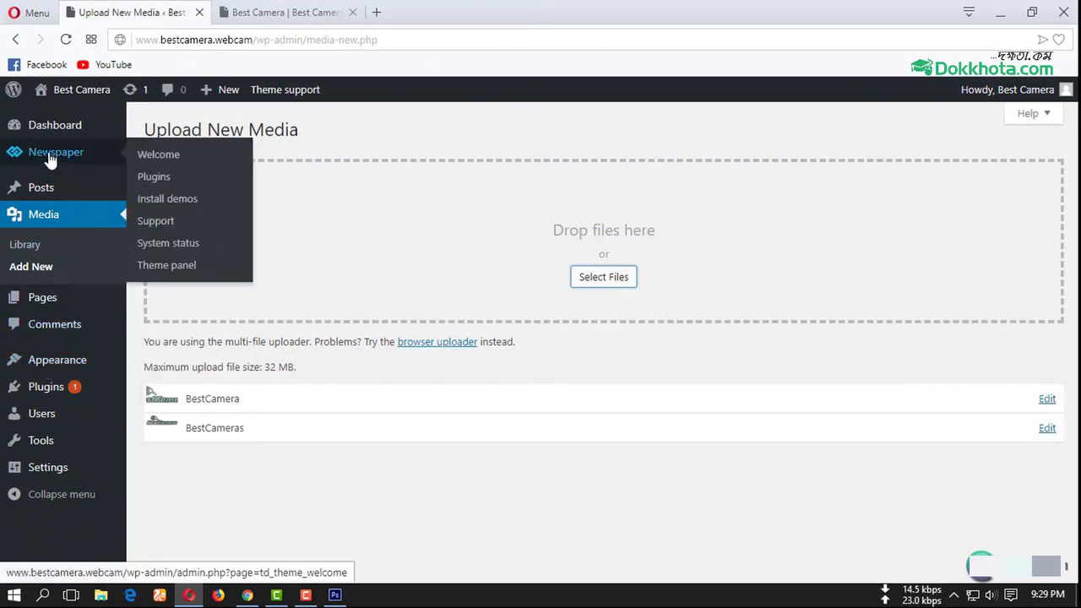
left_click(149, 267)
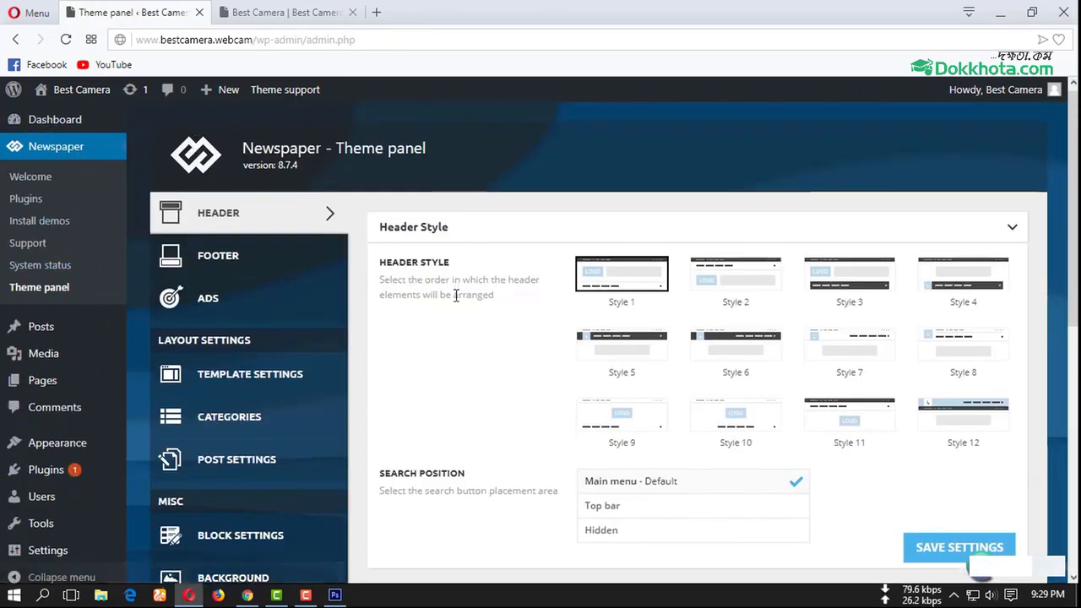
scroll(343, 330, "down", 6)
scroll(369, 282, "up", 3)
scroll(475, 321, "down", 1)
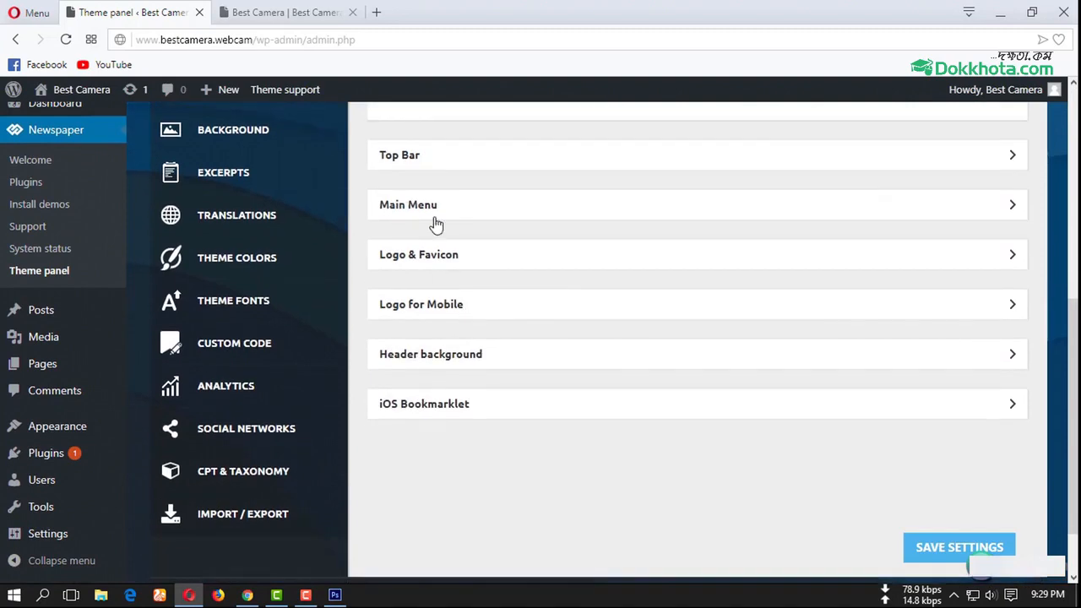
left_click(464, 256)
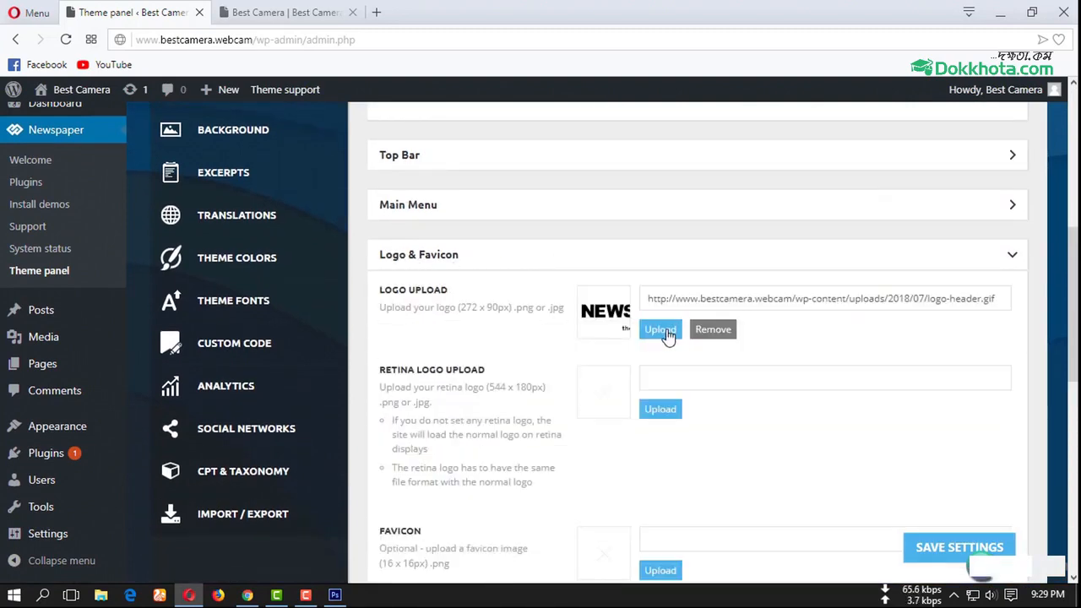
Replace the NEWSPAPER header logo with BestCamera.png as the Logo Upload image
left_click(714, 331)
left_click(509, 307)
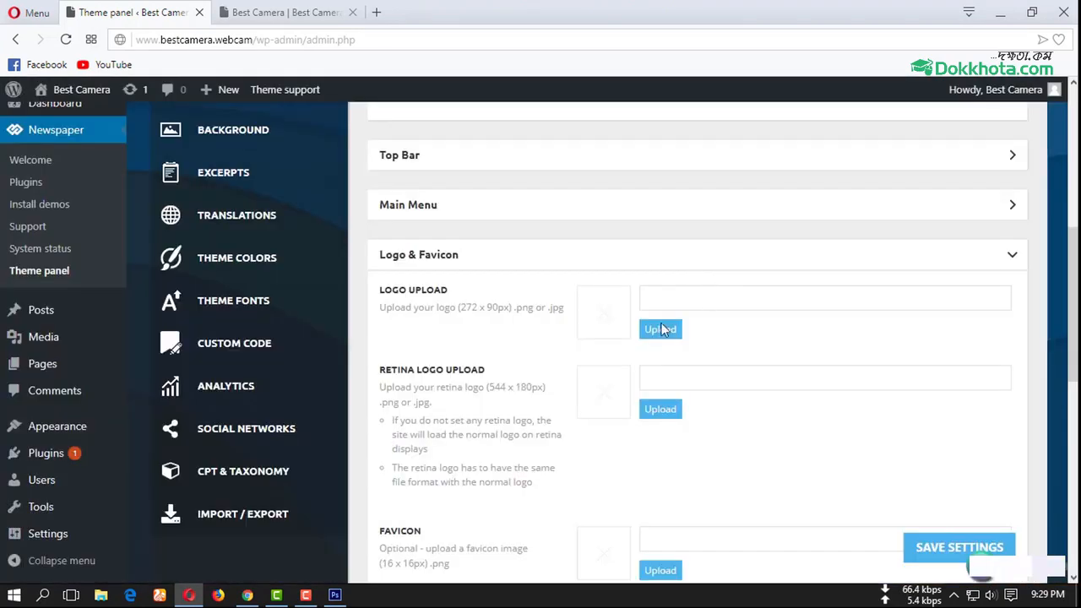
left_click(659, 329)
left_click(279, 157)
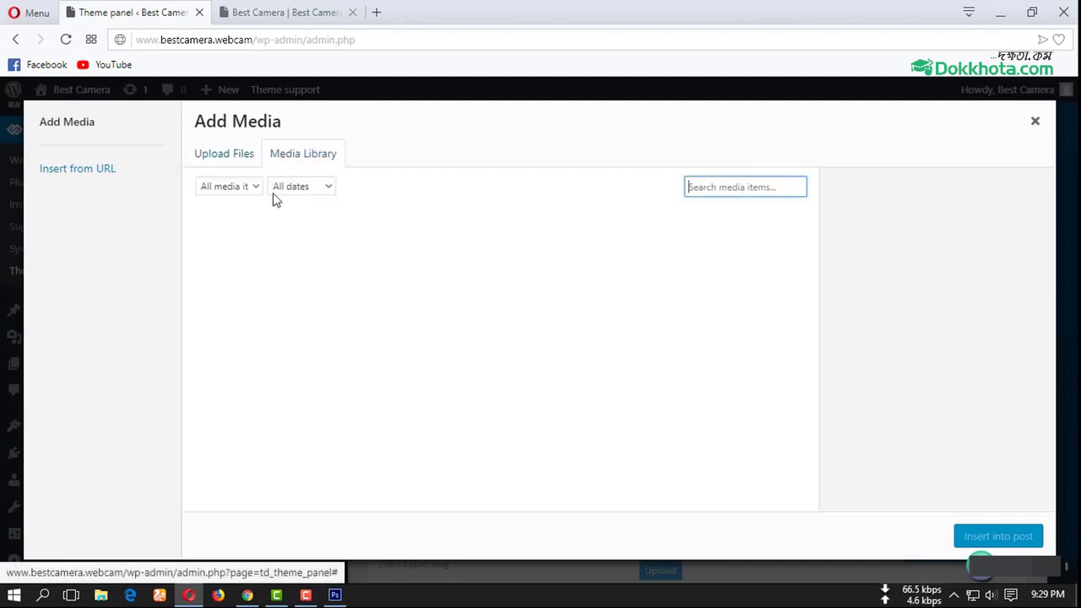
left_click(378, 269)
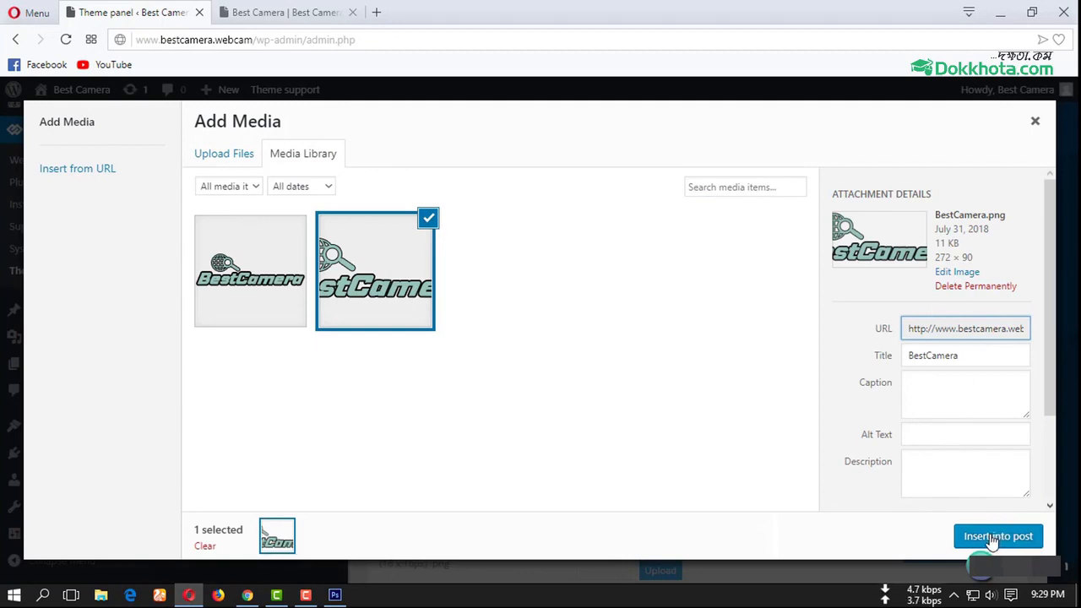
left_click(994, 537)
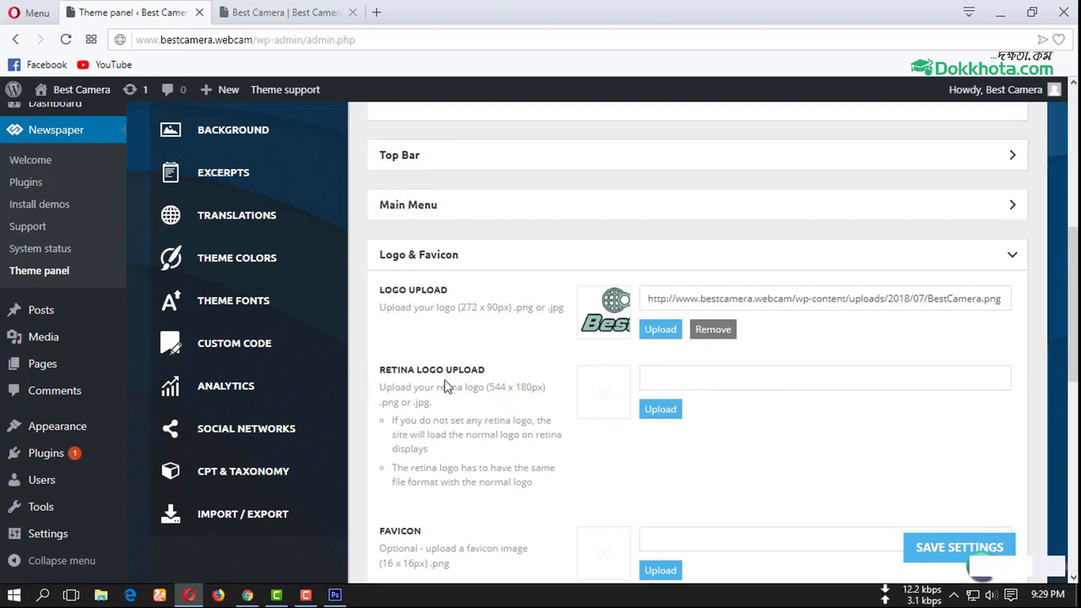
Set BestCamera.png as the Retina Logo Upload image
left_click(663, 411)
left_click(399, 268)
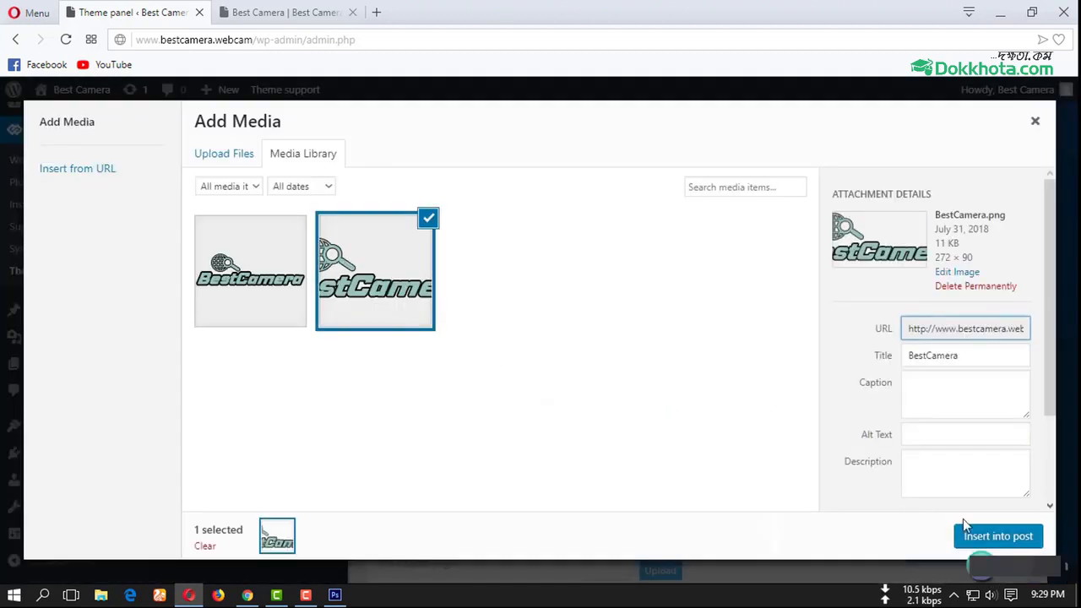
left_click(993, 535)
scroll(677, 386, "down", 1)
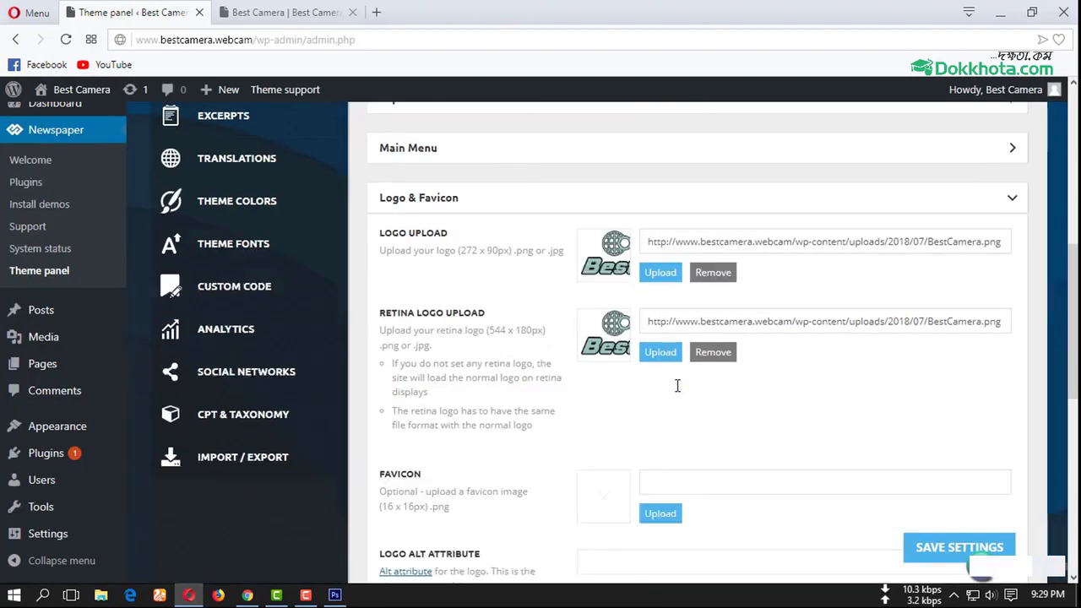
scroll(678, 386, "down", 6)
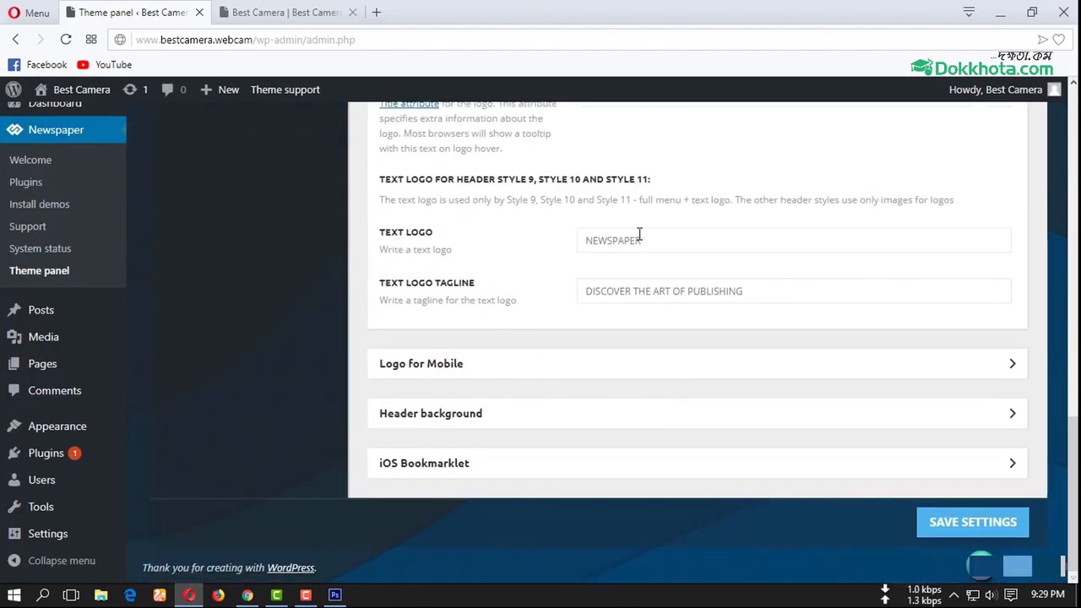
Enter BestCamera as the Text Logo and paste the site tagline 'Best Camera Reviews' into Text Logo Tagline
type("BestCamera")
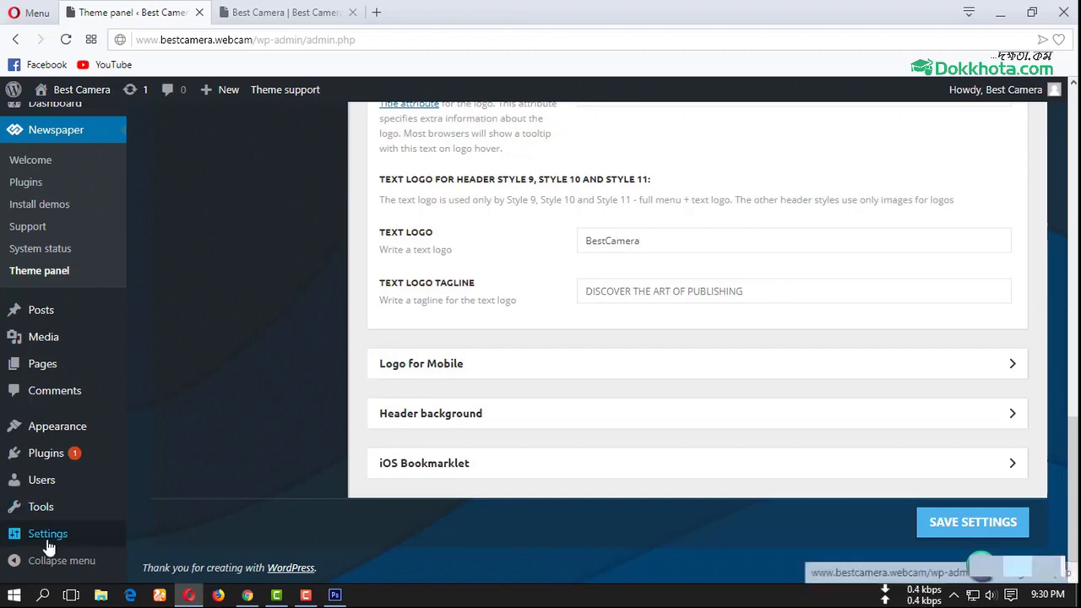
mouse_move(47, 533)
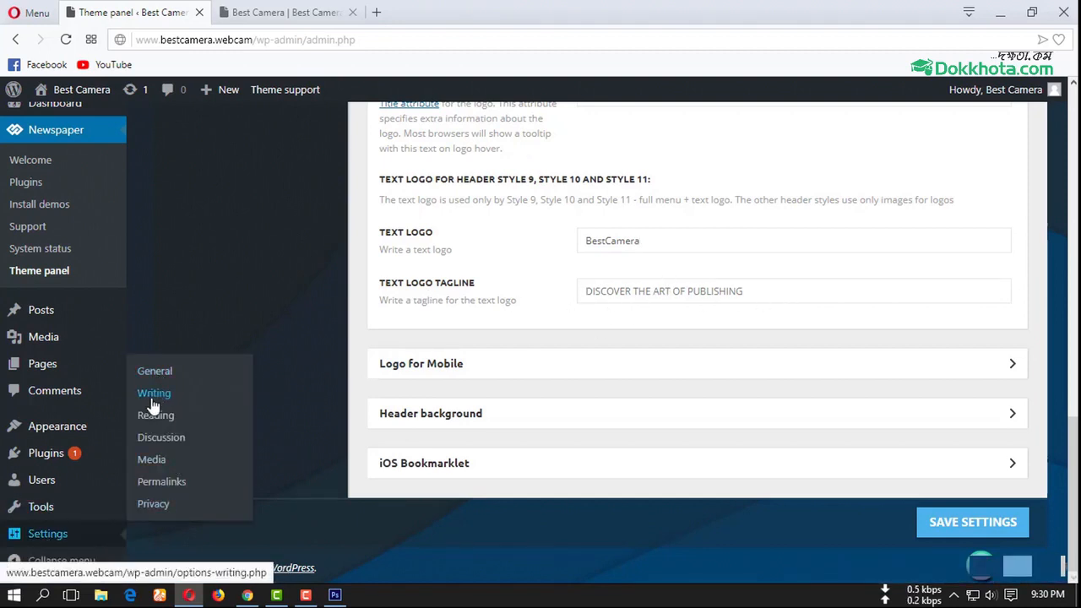
middle_click(157, 373)
left_click(230, 5)
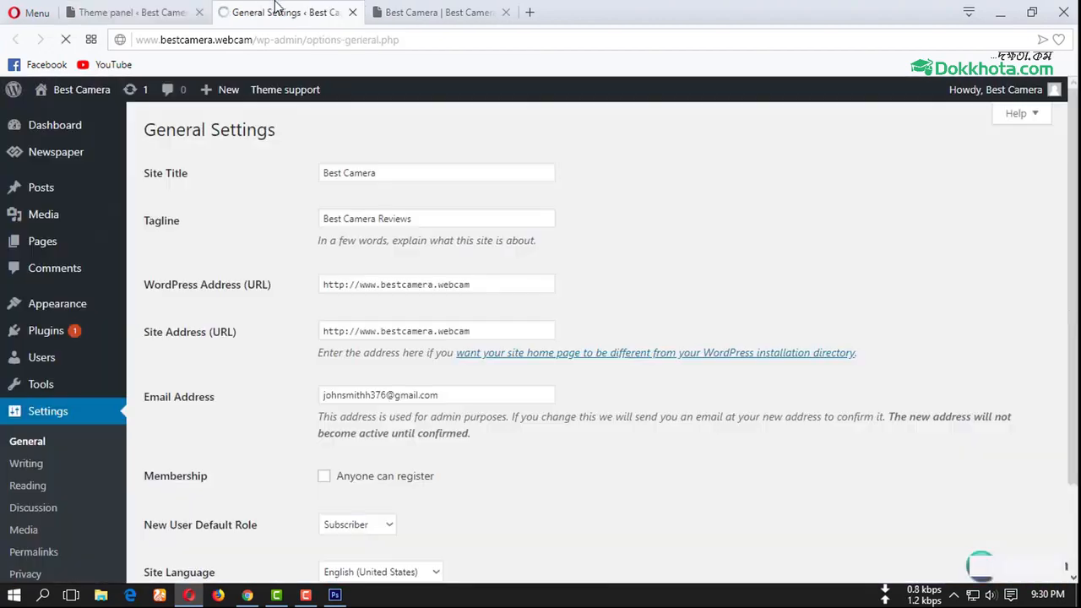
left_click_drag(429, 221, 257, 224)
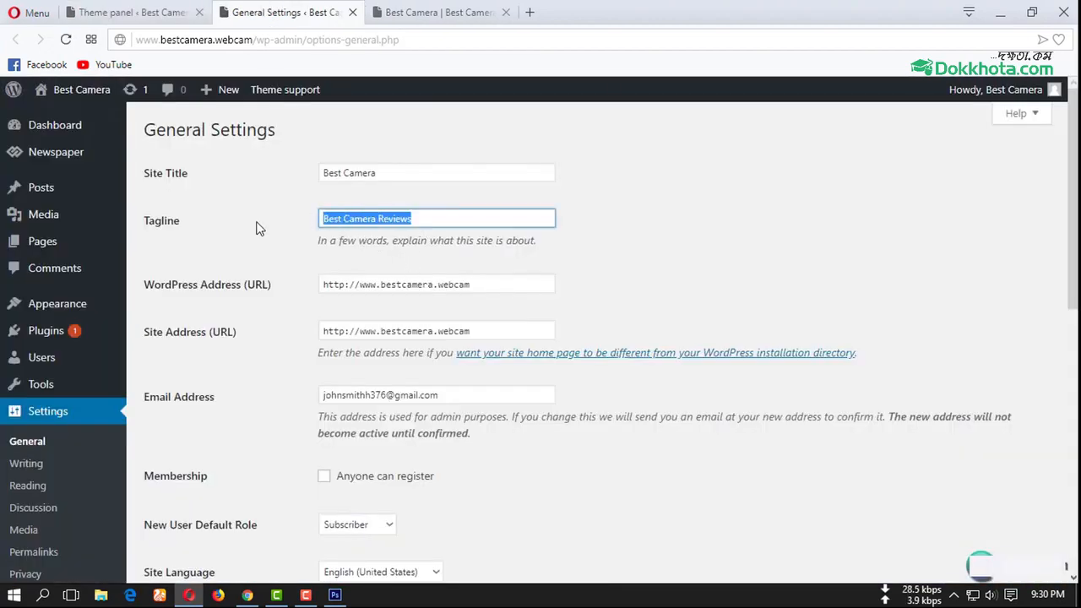
type("bestcamera")
key("ctrl+z")
key("ctrl+c")
left_click(133, 12)
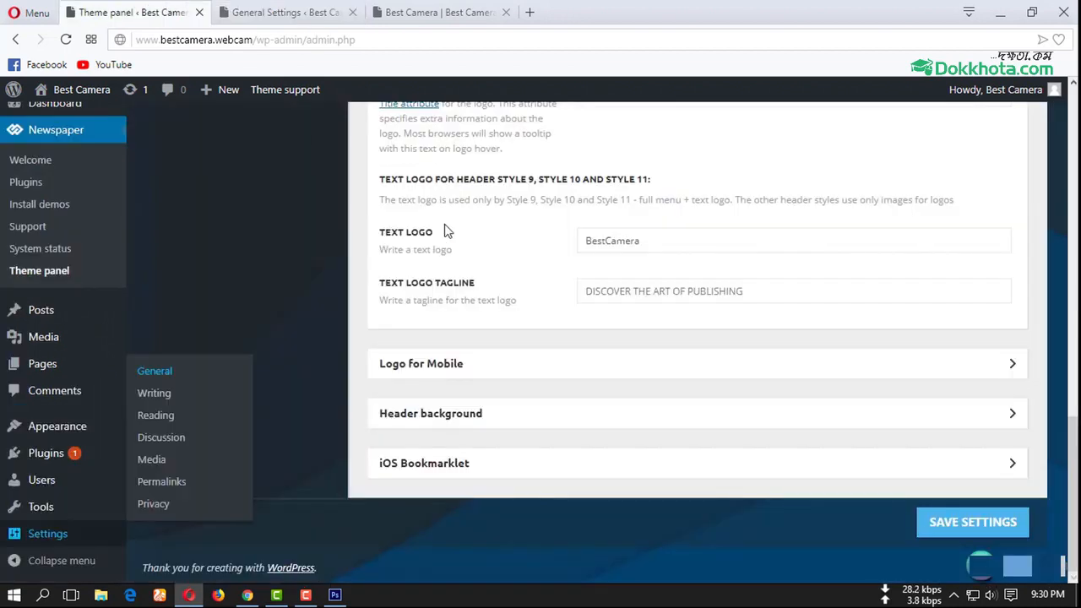
left_click(670, 291)
key("ctrl+v")
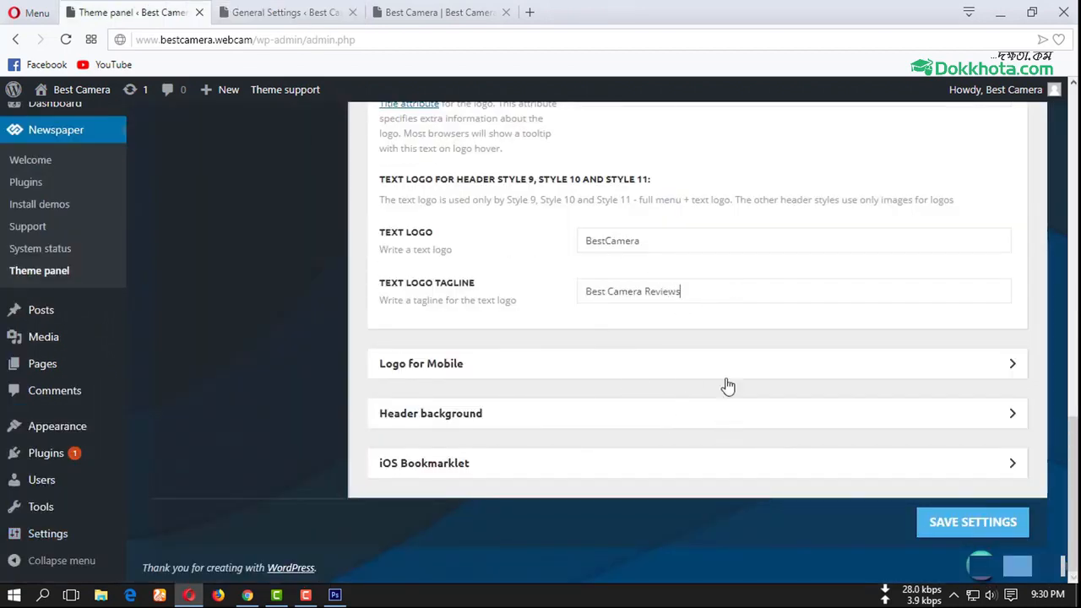
Replace the old mobile logo with BestCameras.png as the Logo Mobile image
left_click(477, 368)
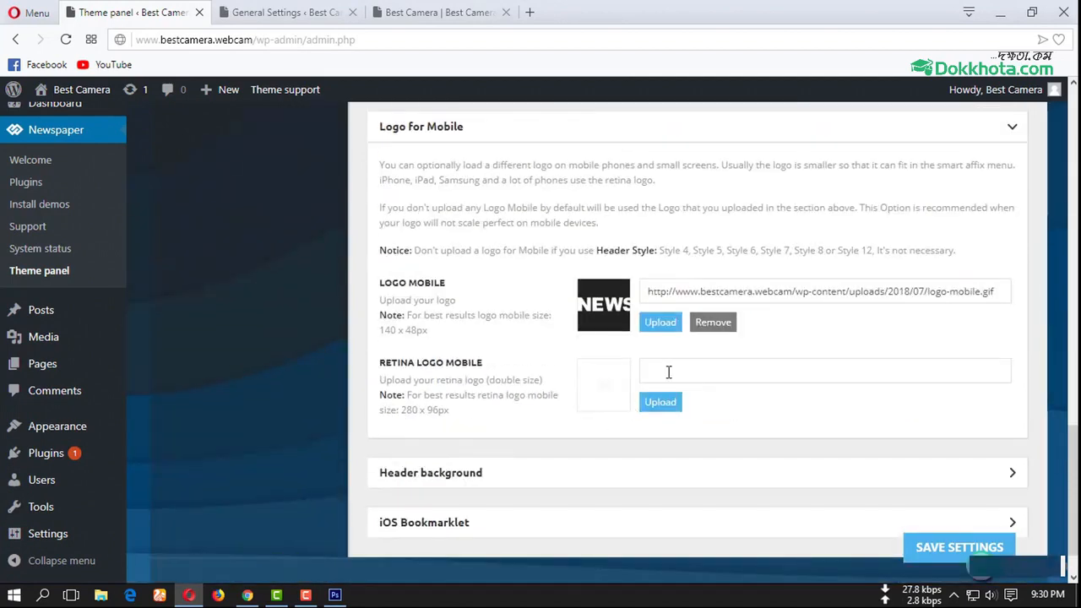
left_click(715, 321)
left_click(507, 301)
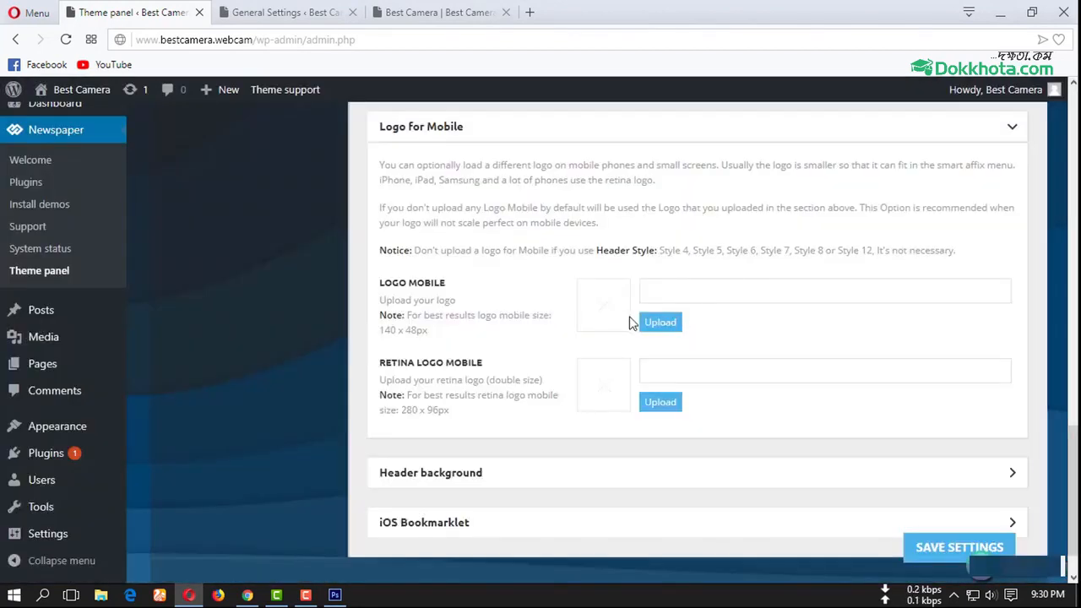
left_click(656, 323)
left_click(290, 283)
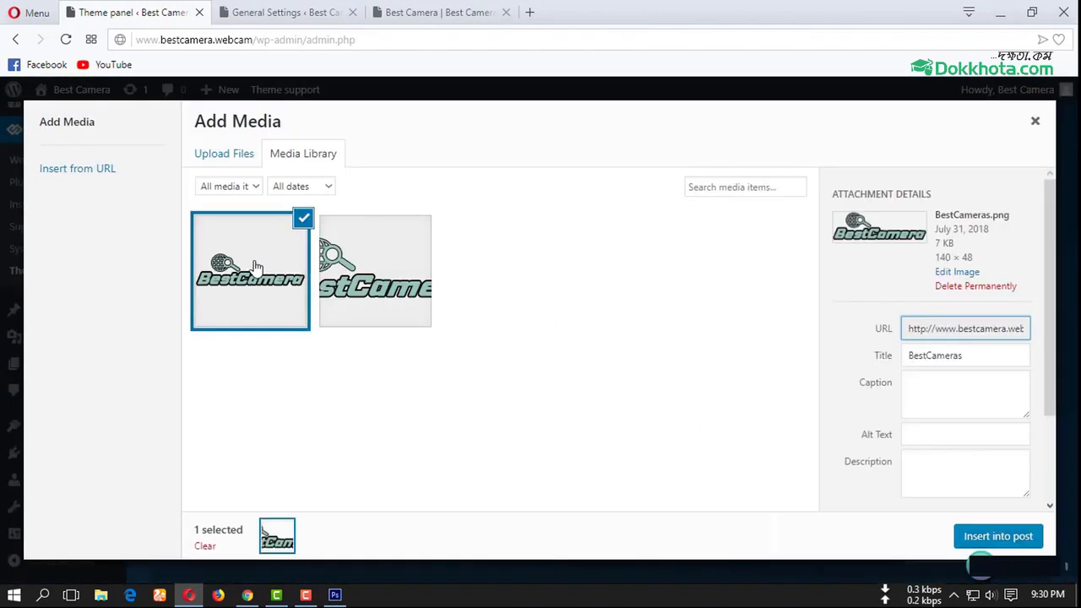
left_click(974, 542)
Set BestCameras.png as the Retina Logo Mobile and save the theme settings
left_click(668, 402)
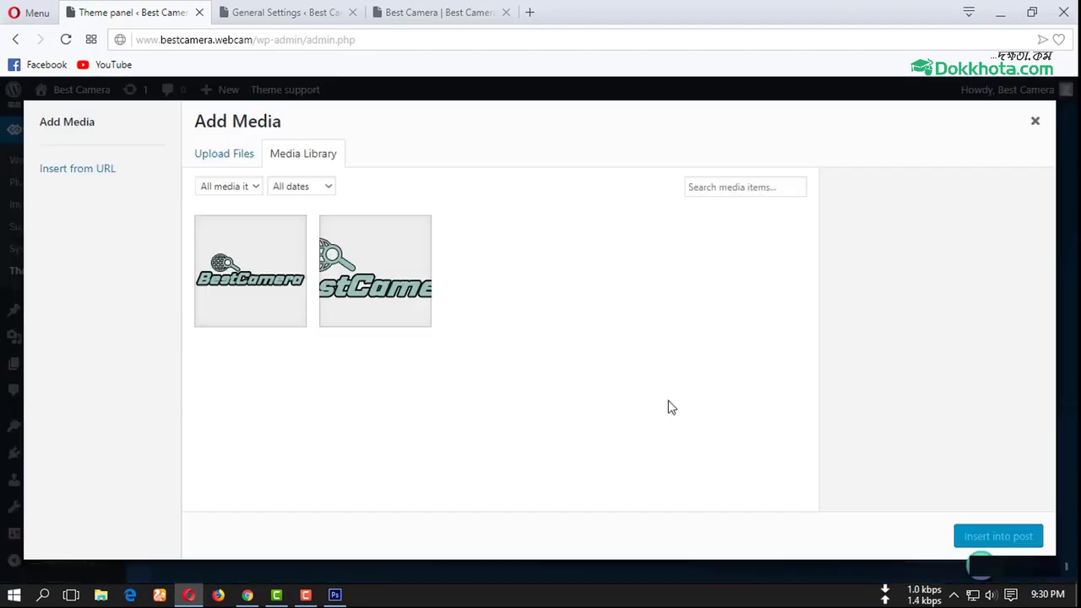
left_click(250, 275)
left_click(1005, 536)
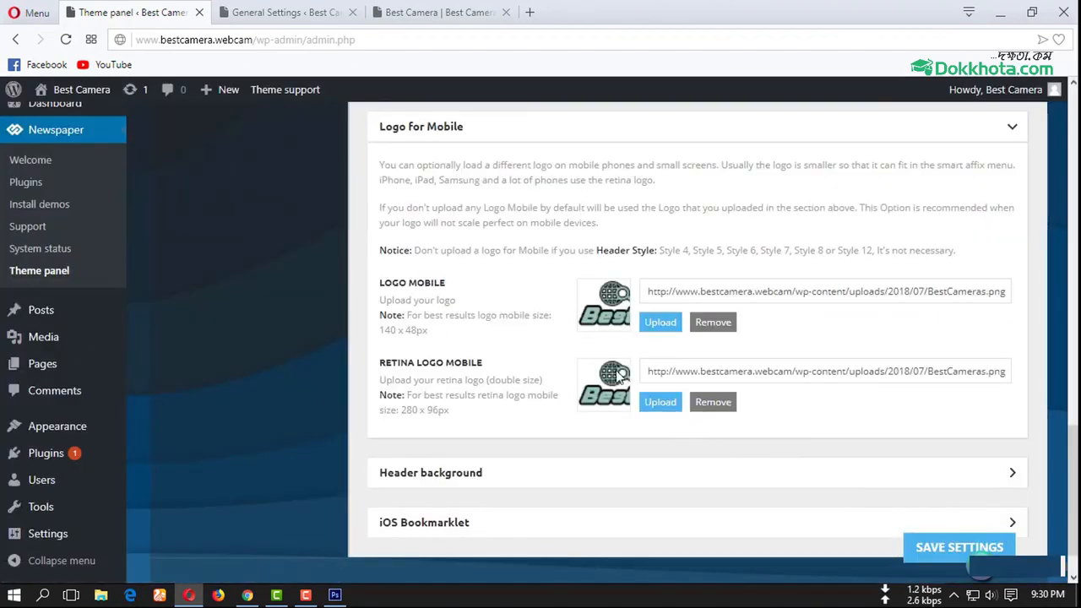
scroll(525, 377, "down", 1)
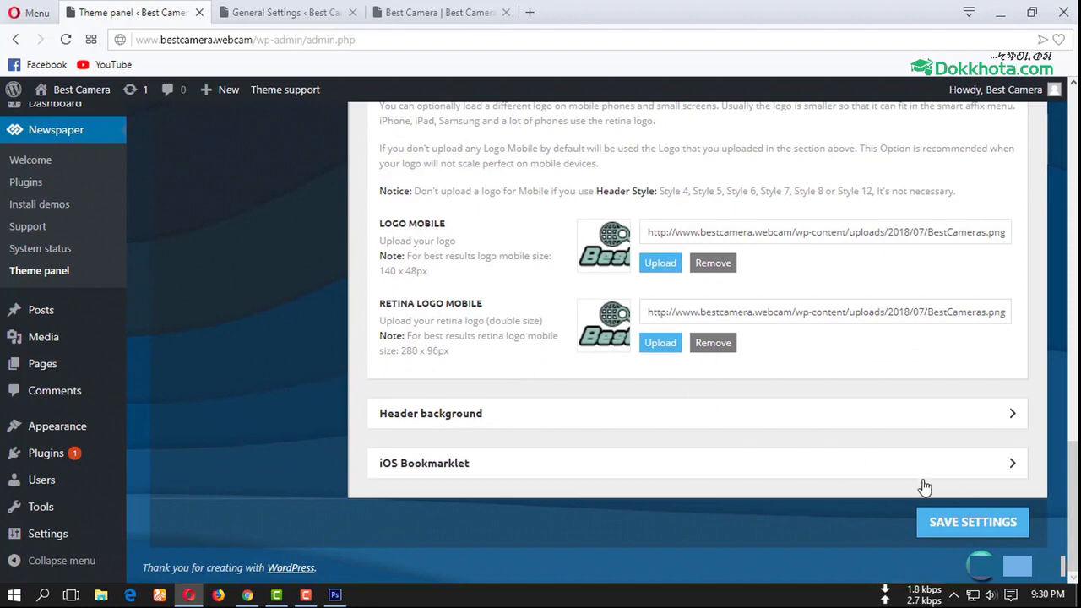
left_click(972, 525)
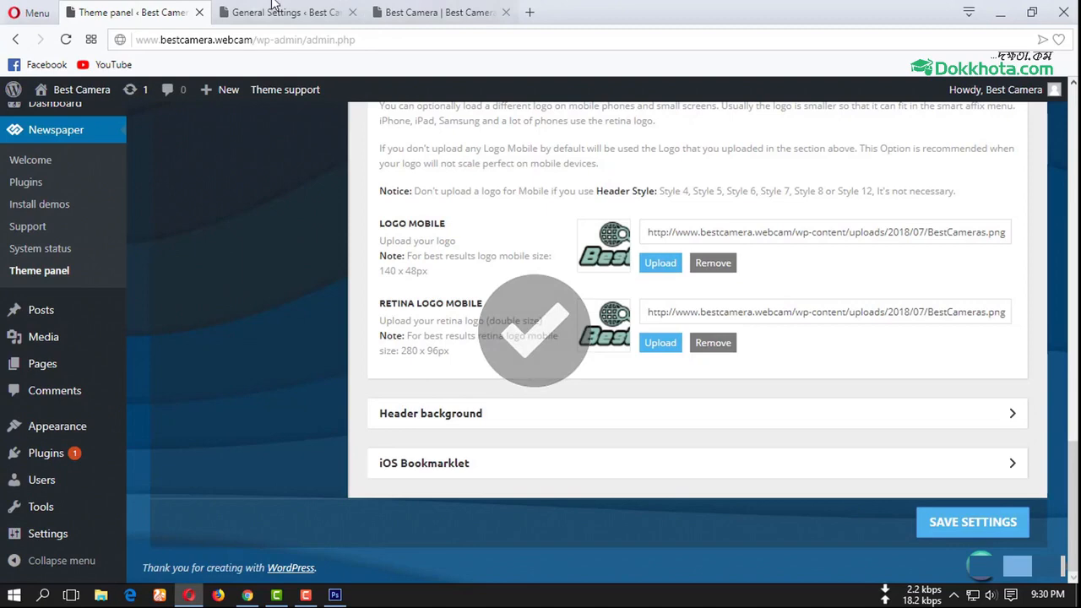
Reload the live site to see the BestCamera logo and check its footer, then return to General Settings
left_click(258, 10)
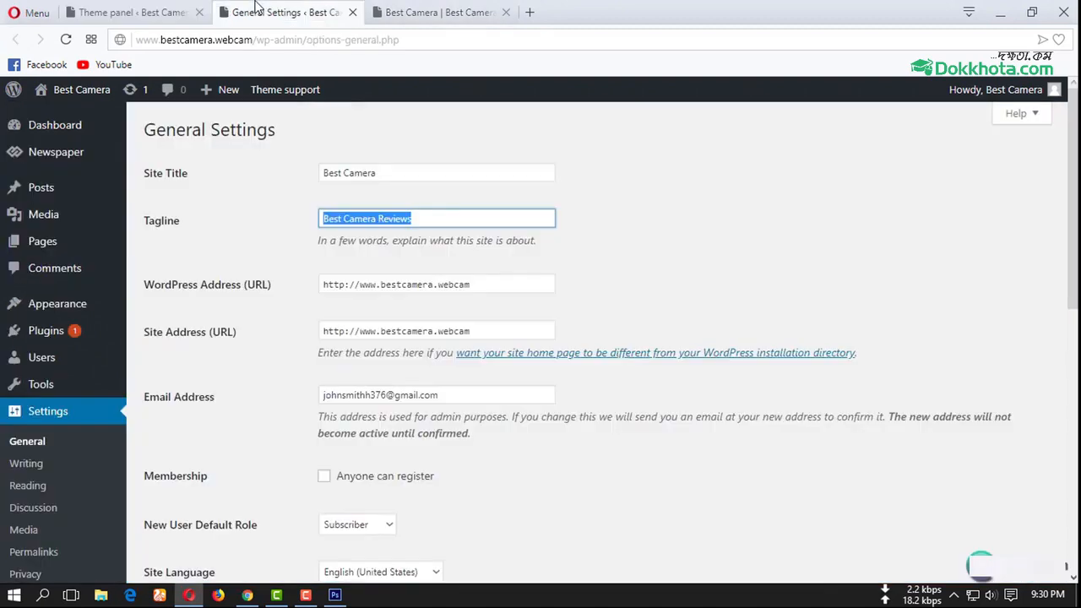
left_click(441, 12)
left_click(66, 40)
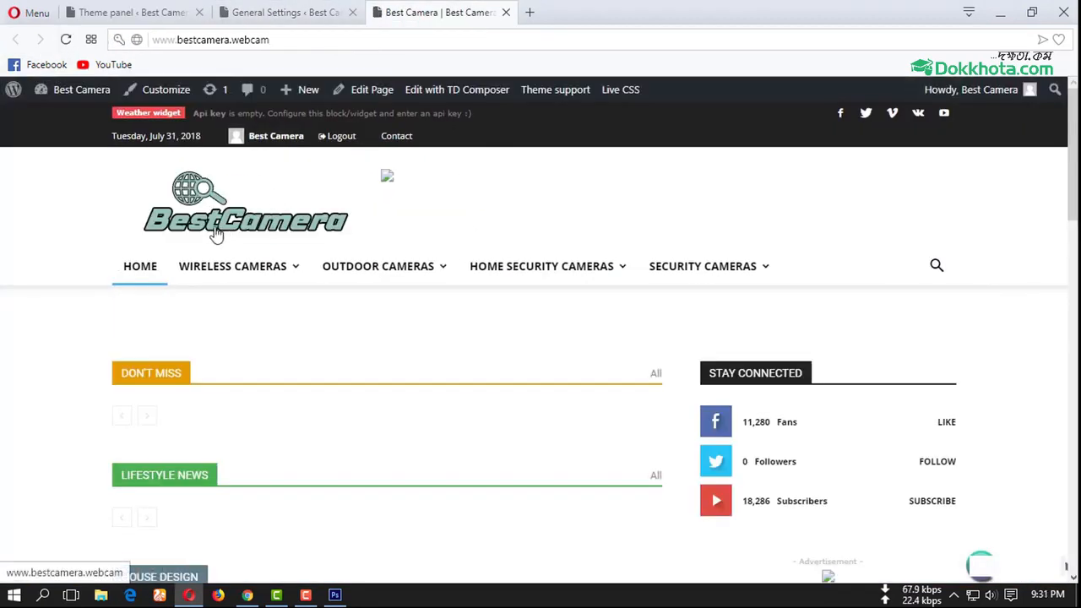
scroll(361, 281, "down", 15)
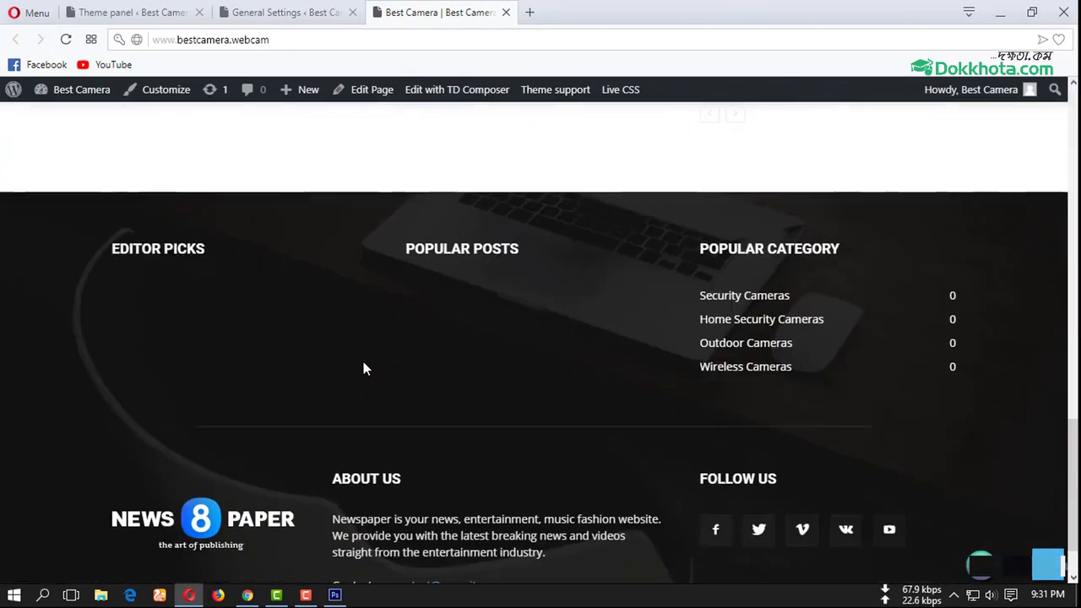
scroll(439, 446, "up", 8)
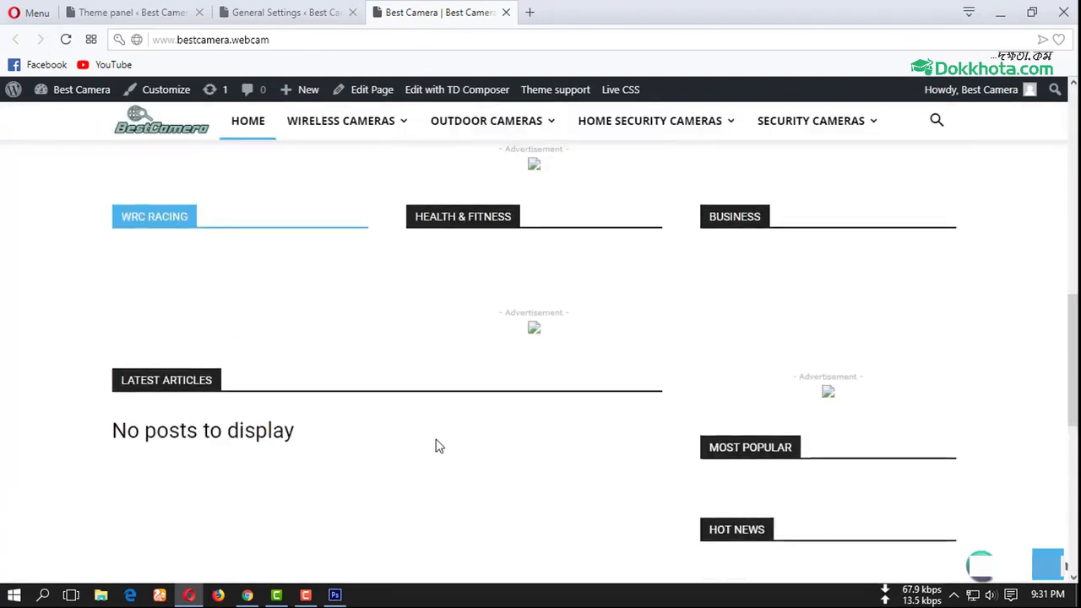
scroll(439, 446, "down", 8)
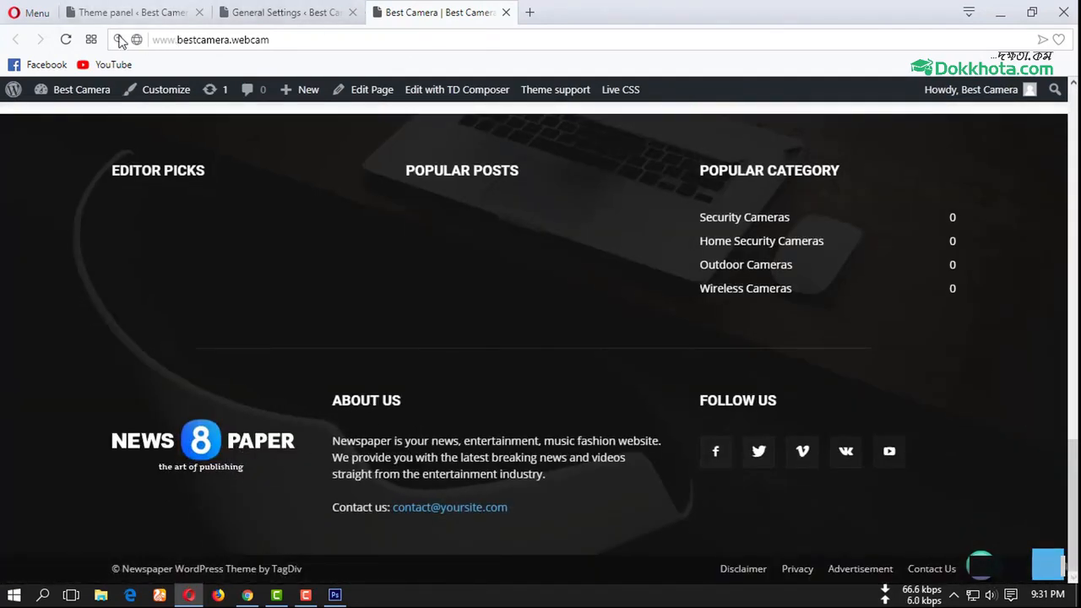
left_click(65, 40)
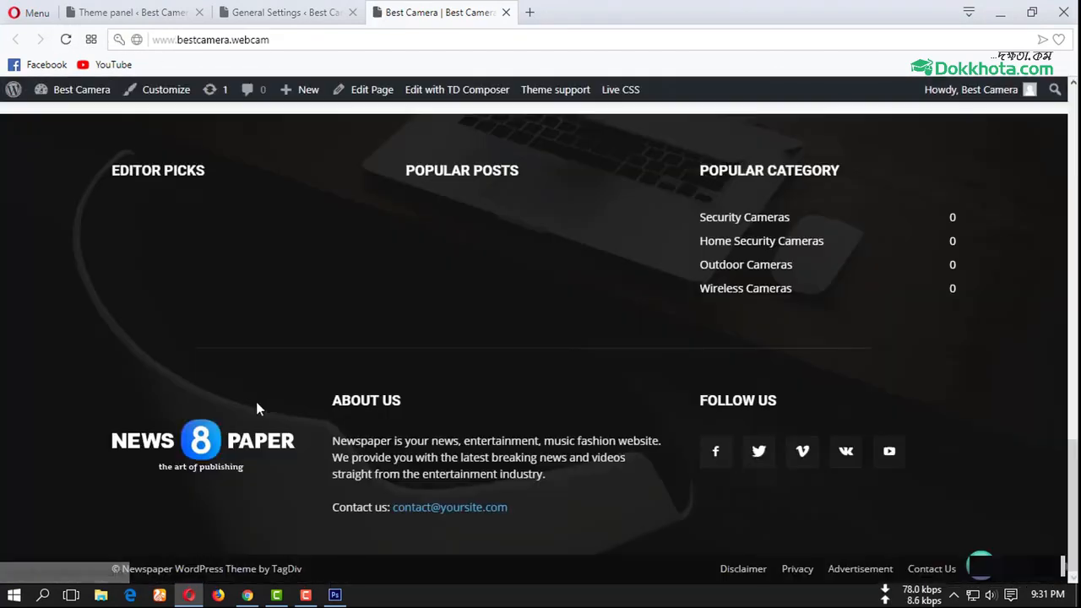
left_click(285, 12)
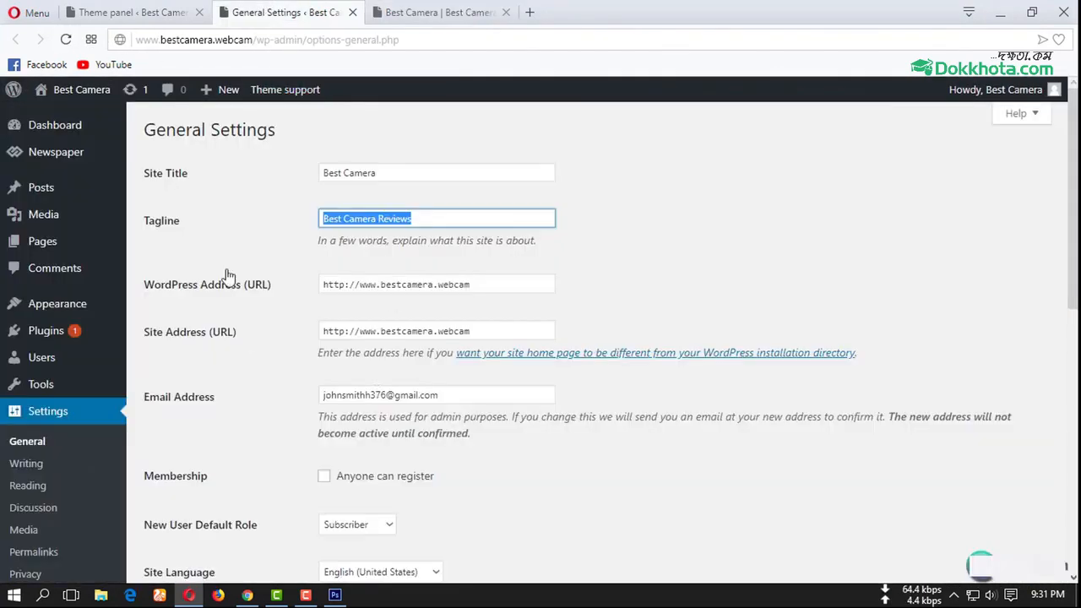
Collapse Logo for Mobile, go to the FOOTER settings, and expand Footer info content
left_click(135, 11)
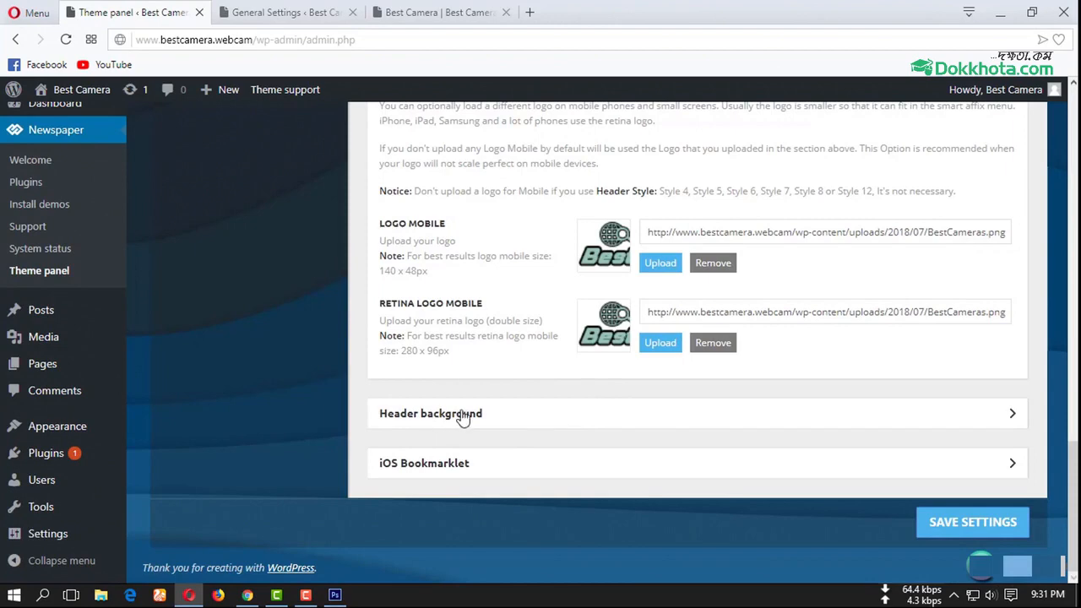
scroll(527, 384, "up", 4)
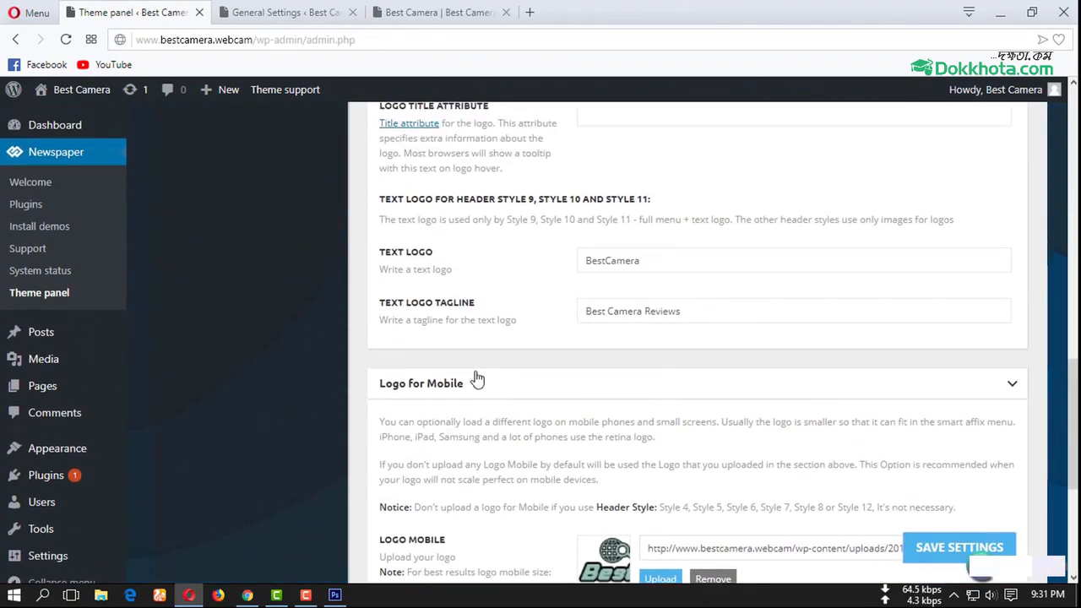
left_click(495, 384)
scroll(557, 370, "up", 6)
scroll(558, 370, "up", 10)
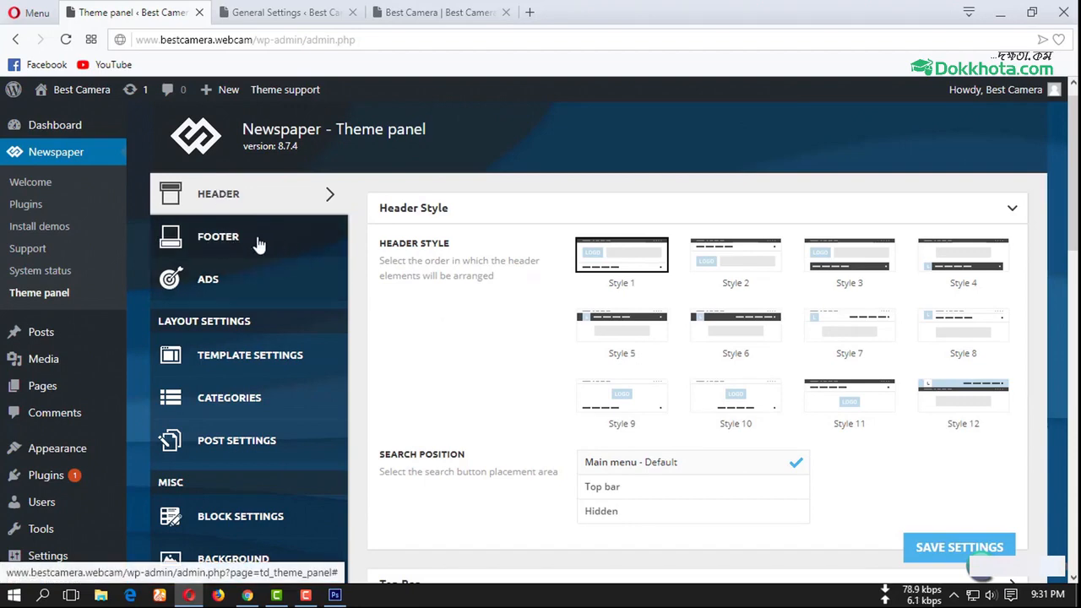
left_click(205, 243)
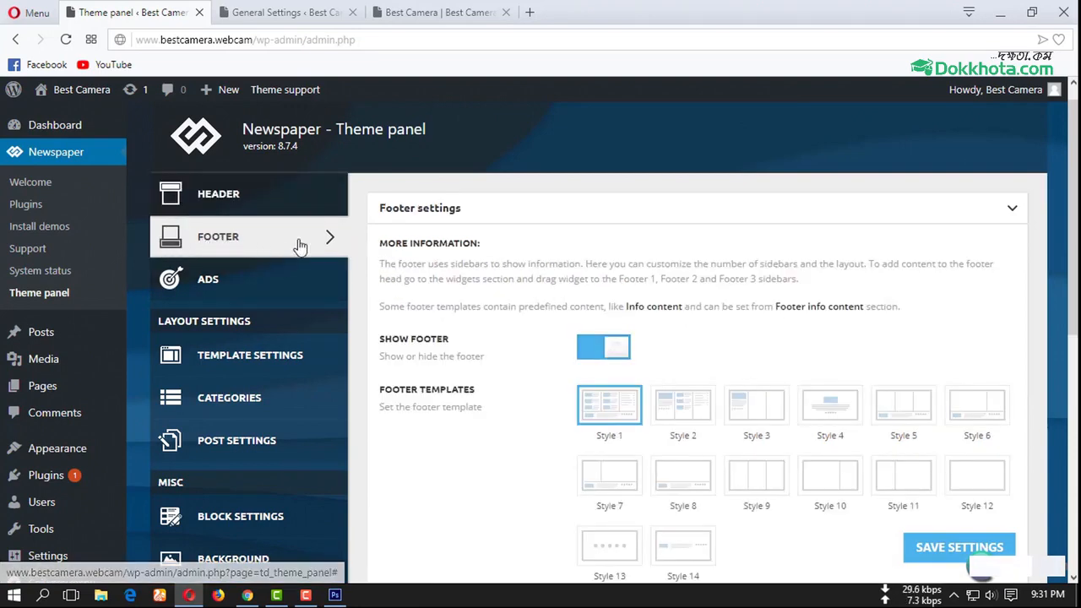
scroll(550, 304, "down", 10)
scroll(463, 217, "up", 2)
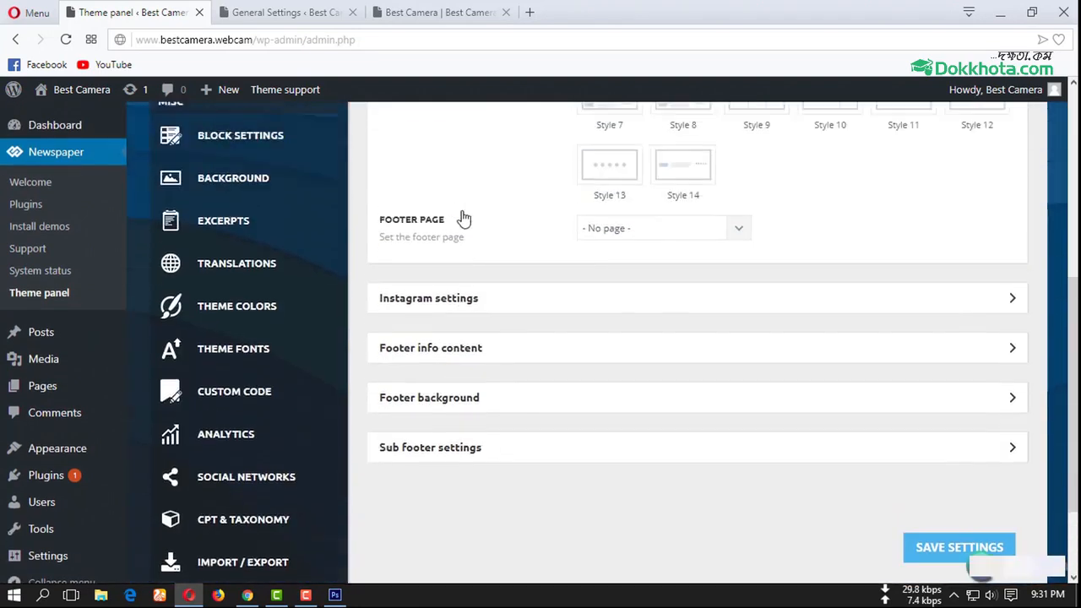
left_click(493, 360)
scroll(494, 365, "down", 2)
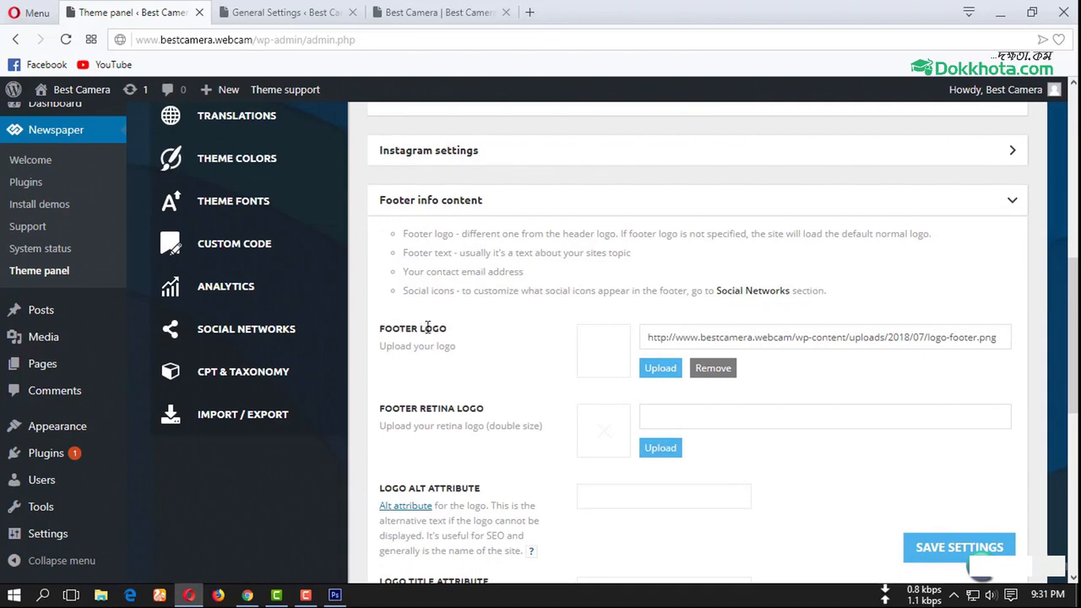
Replace the default footer logo with the BestCamera image
left_click(713, 368)
left_click(532, 317)
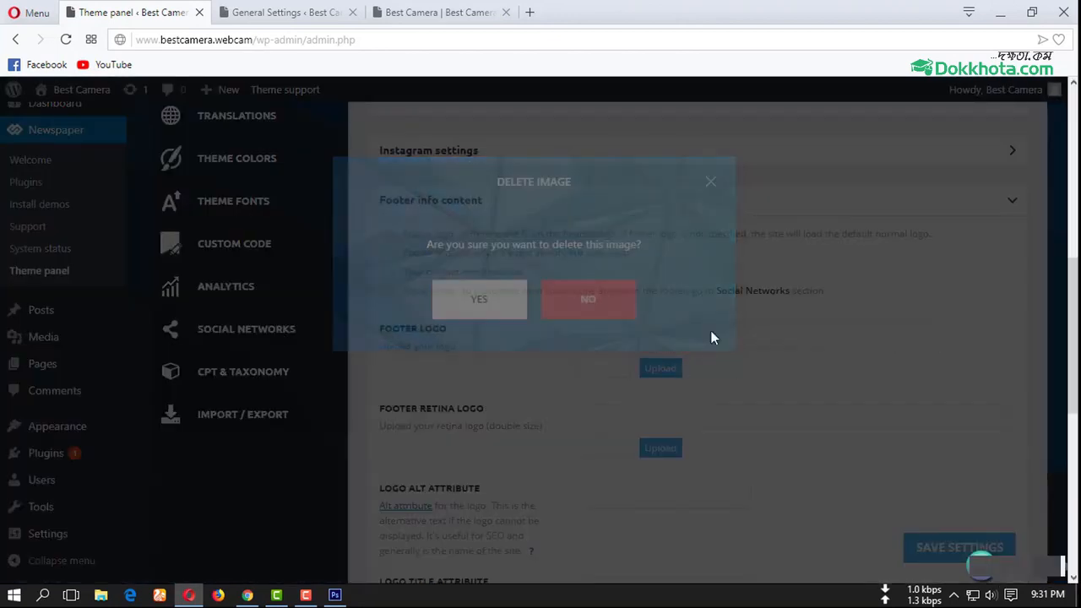
left_click(659, 369)
left_click(375, 273)
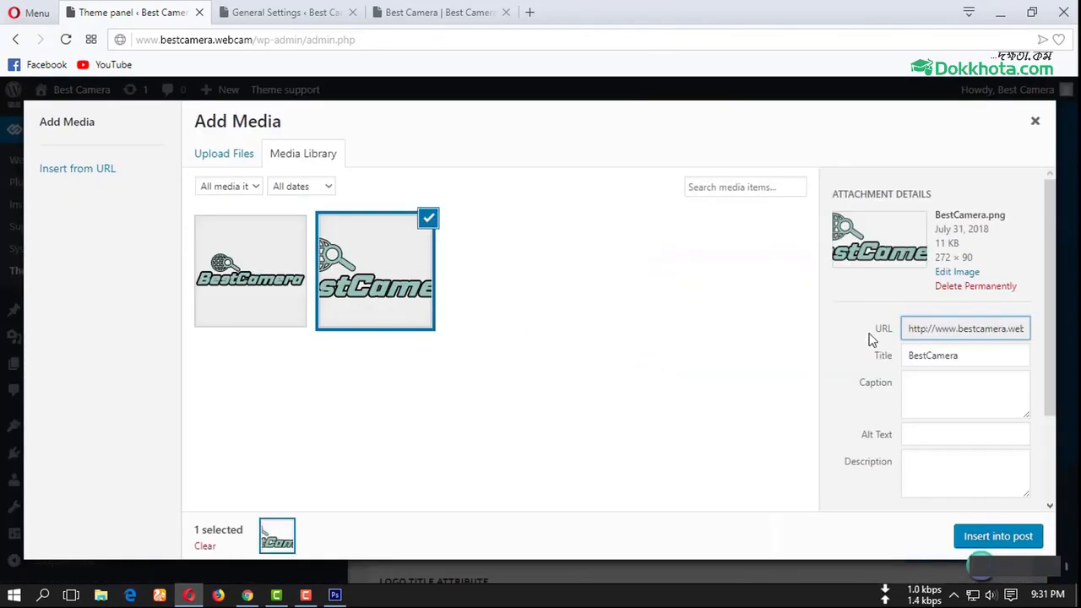
left_click(998, 536)
Set the BestCamera image as the footer Retina Logo
left_click(661, 448)
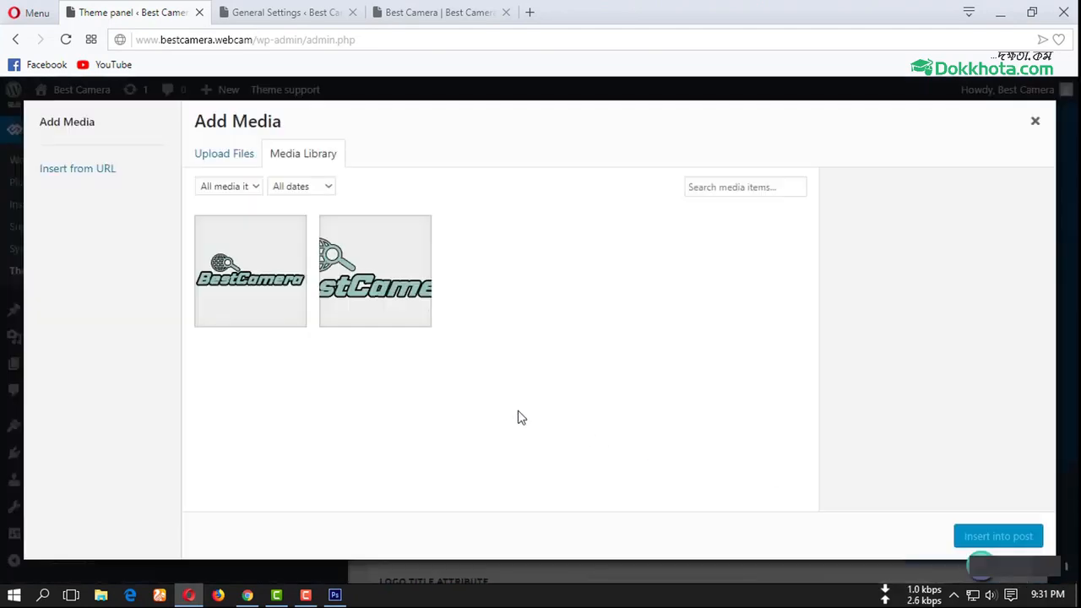
left_click(374, 270)
left_click(999, 536)
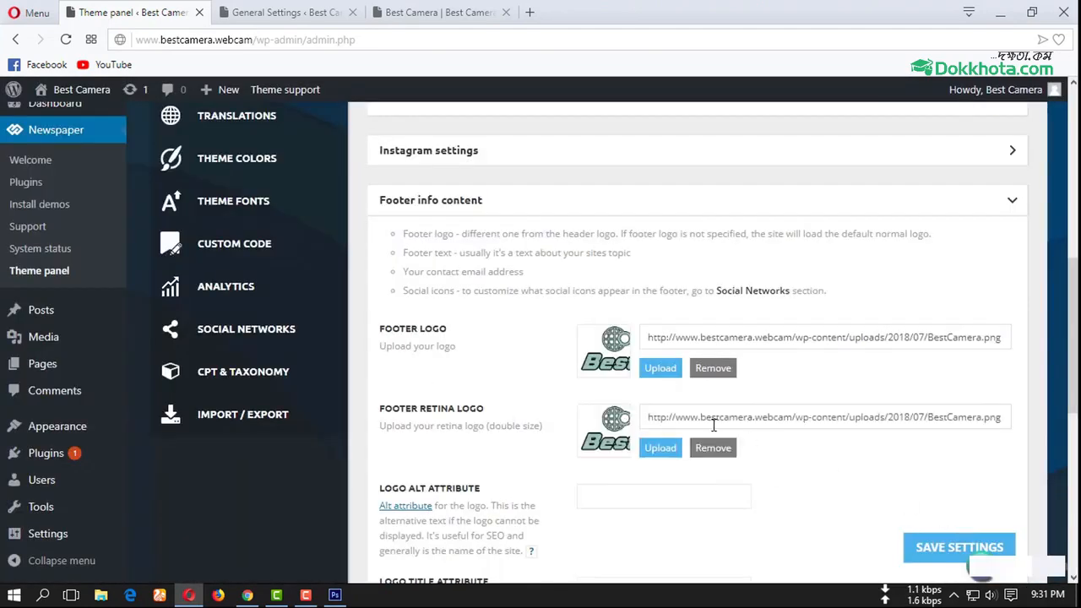
scroll(547, 275, "down", 3)
scroll(564, 287, "down", 3)
scroll(566, 287, "up", 8)
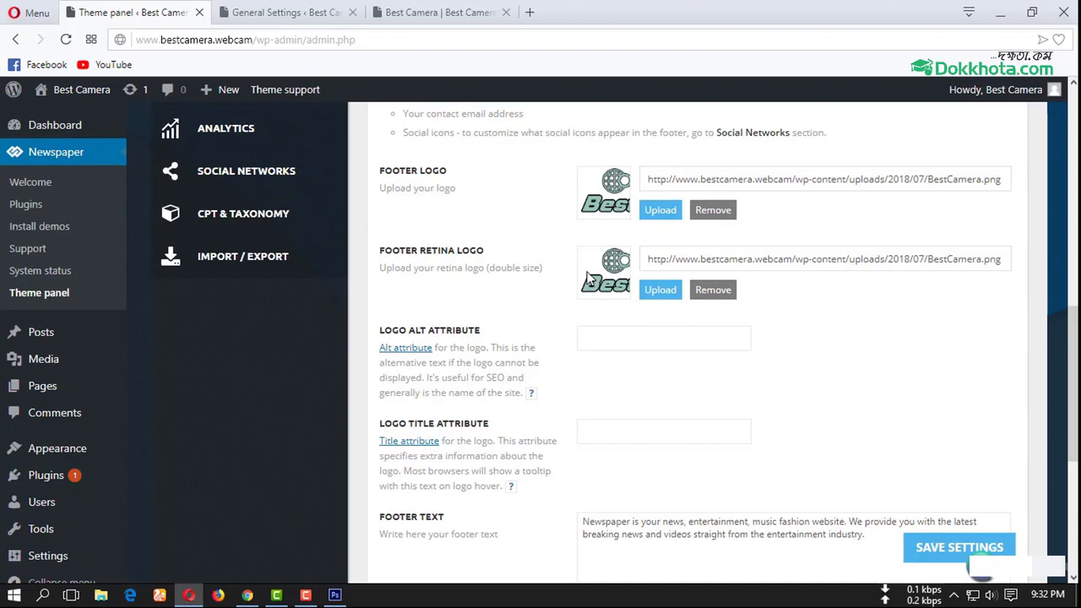
Select the current footer email address and compare with the live site's footer
scroll(522, 311, "down", 5)
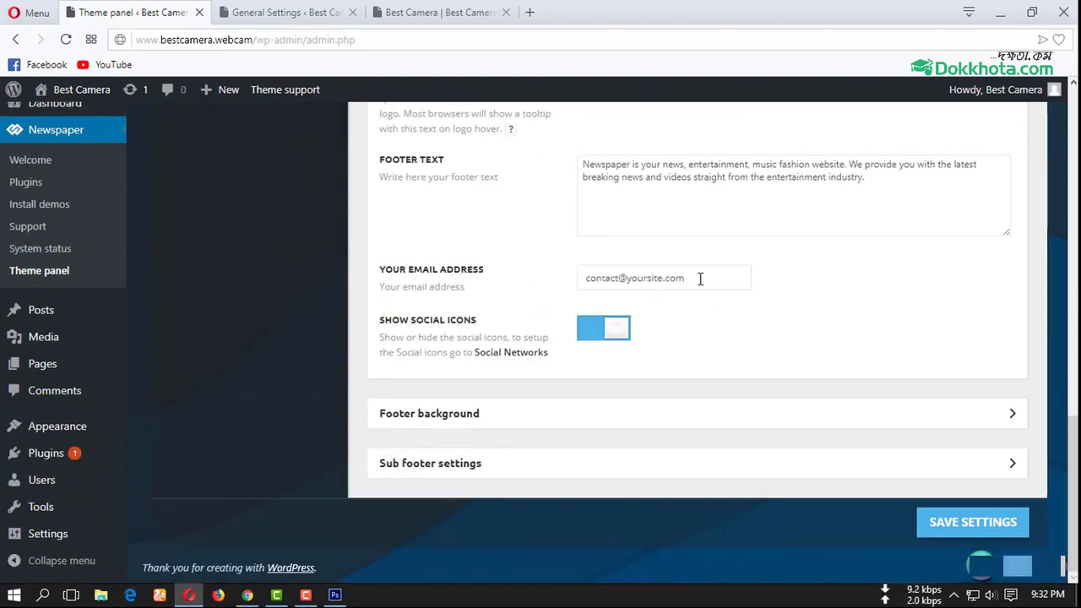
left_click_drag(700, 279, 562, 282)
left_click(438, 8)
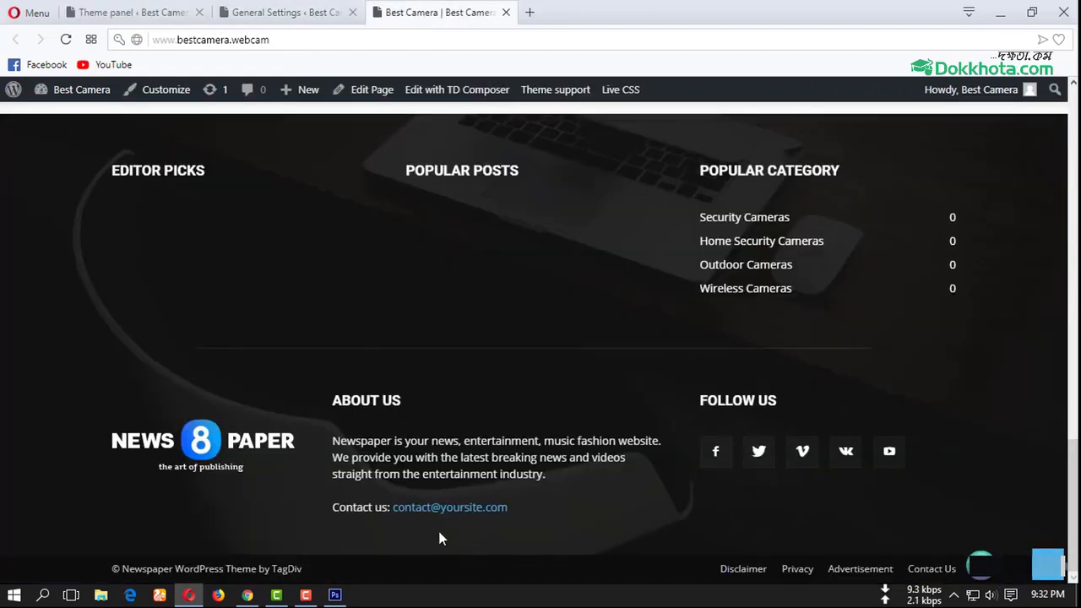
left_click(279, 12)
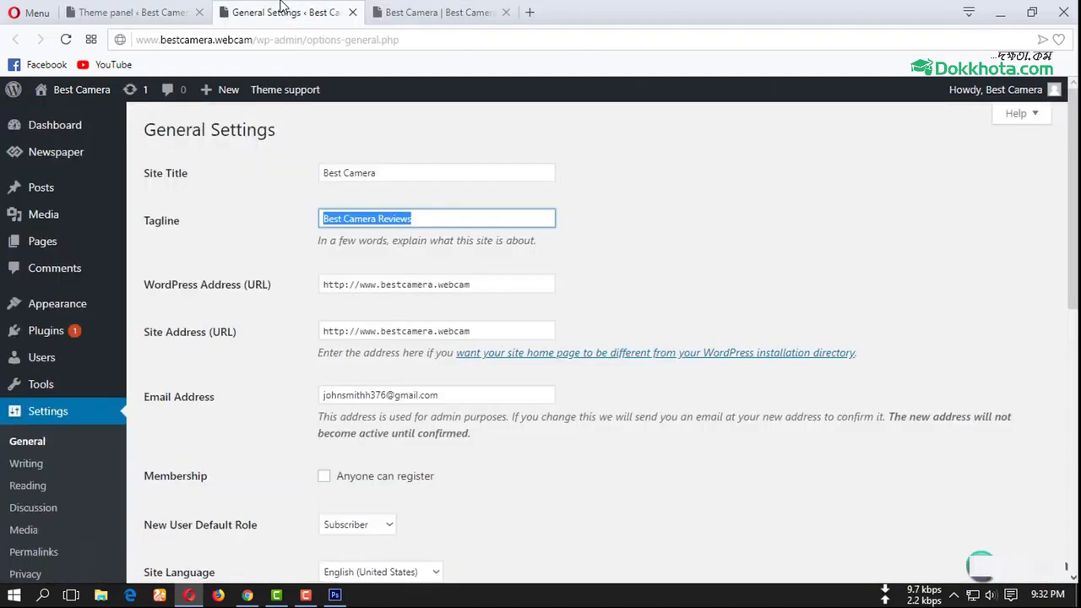
left_click(148, 10)
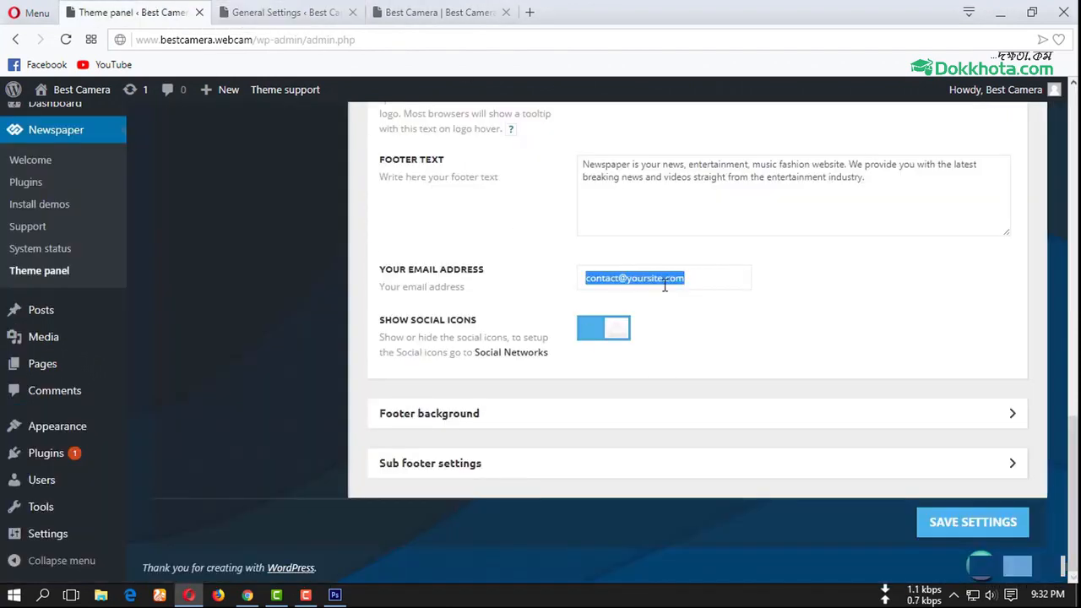
type("info@")
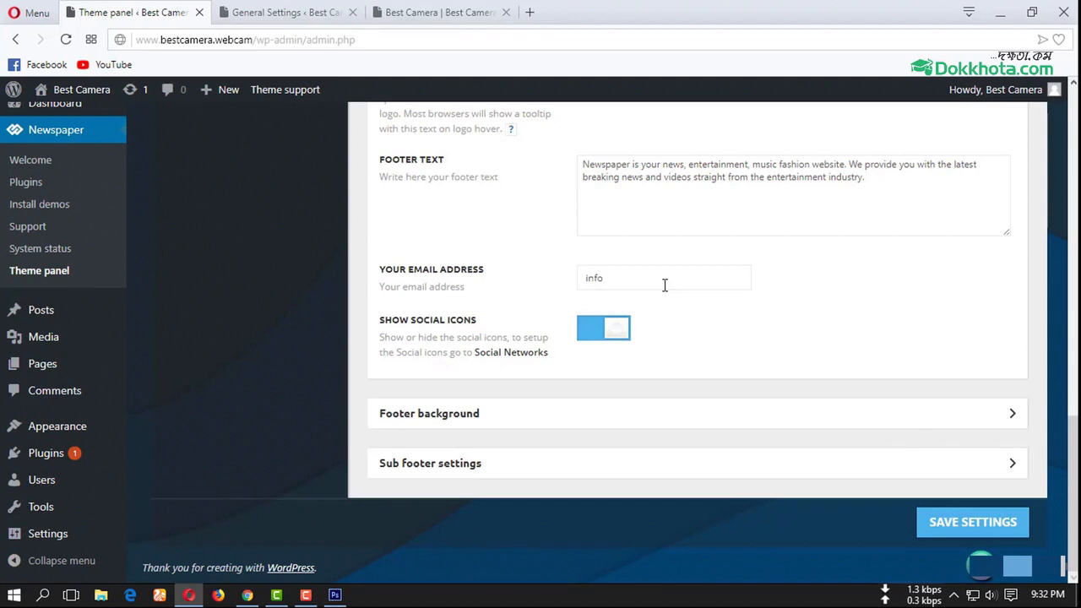
left_click(194, 40)
double_click(197, 41)
left_click_drag(213, 45, 234, 47)
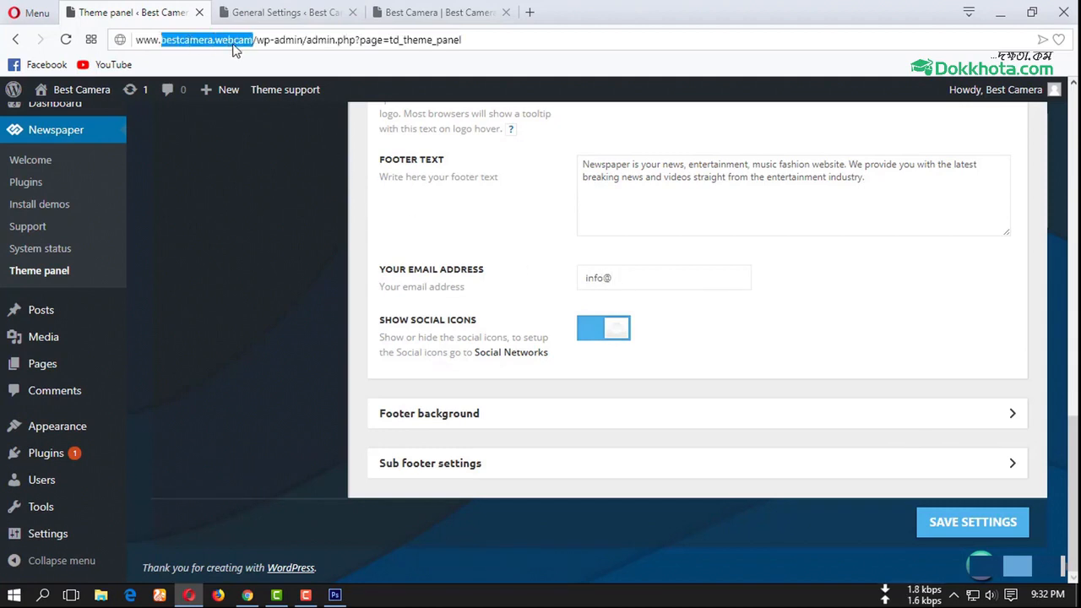
key("ctrl+c")
left_click(671, 274)
key("ctrl+v")
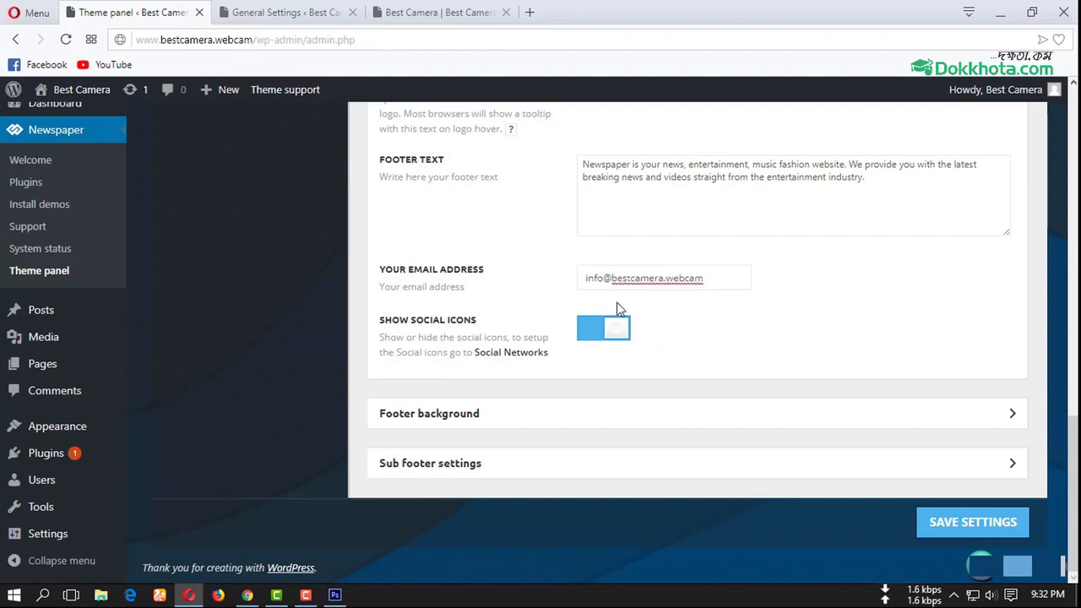
left_click_drag(690, 278, 572, 279)
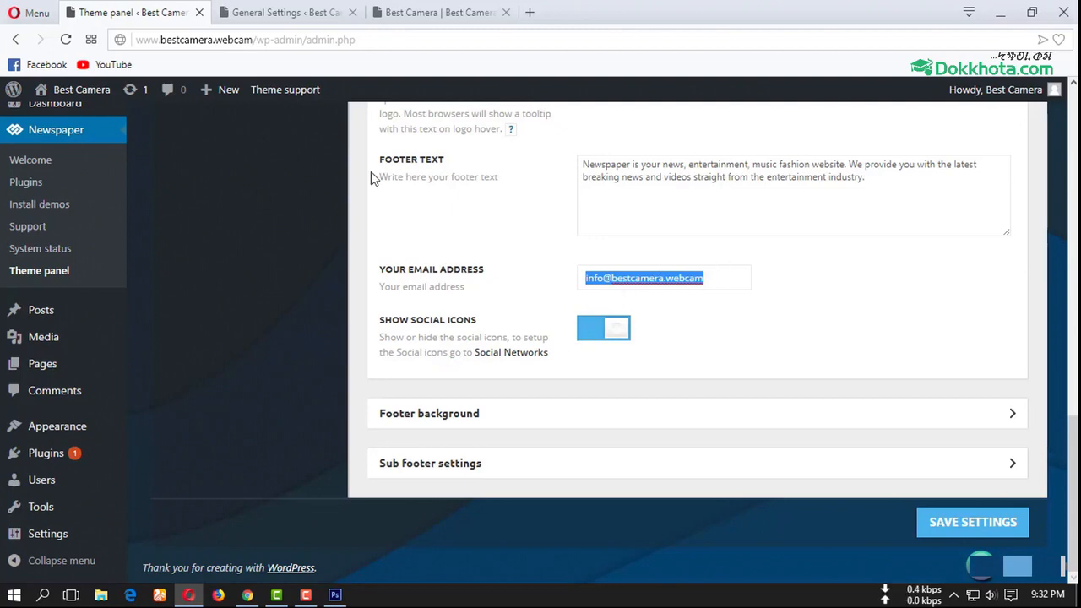
Save the theme settings and reload the live site to check the footer
left_click(287, 12)
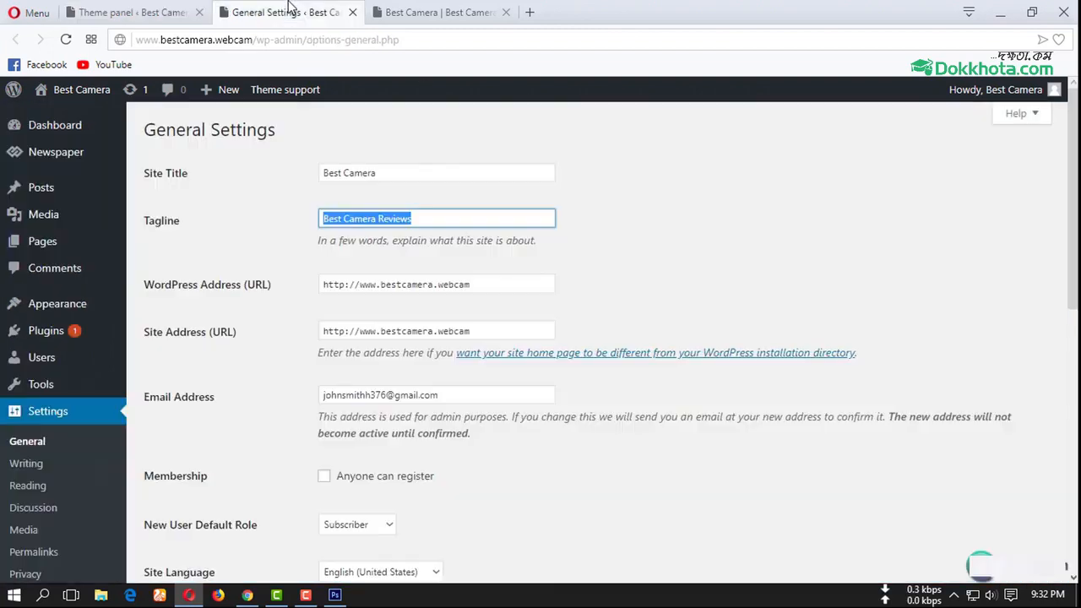
left_click(412, 12)
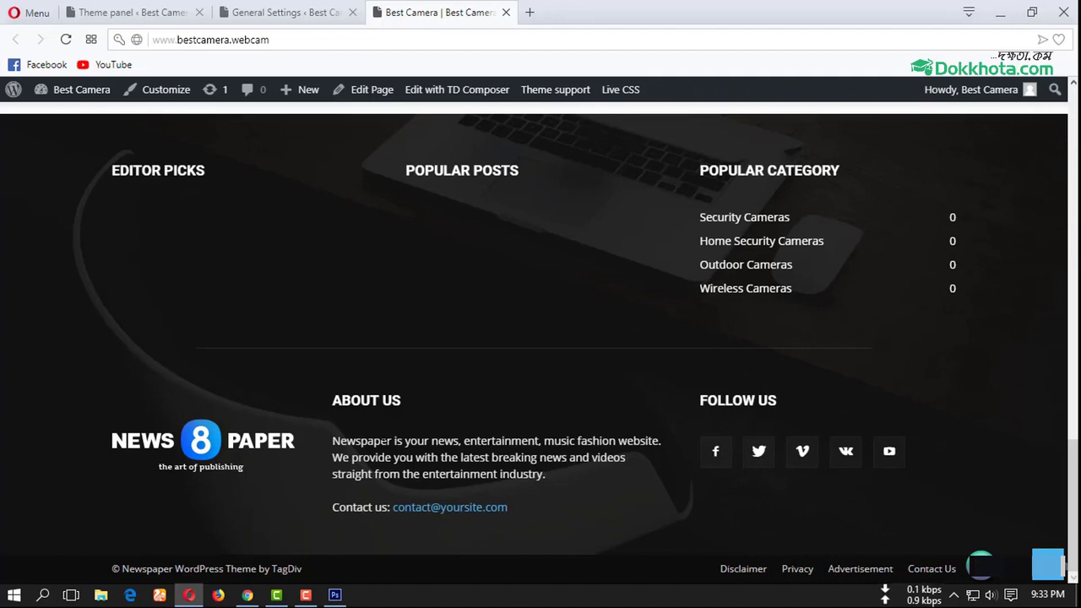
left_click(160, 14)
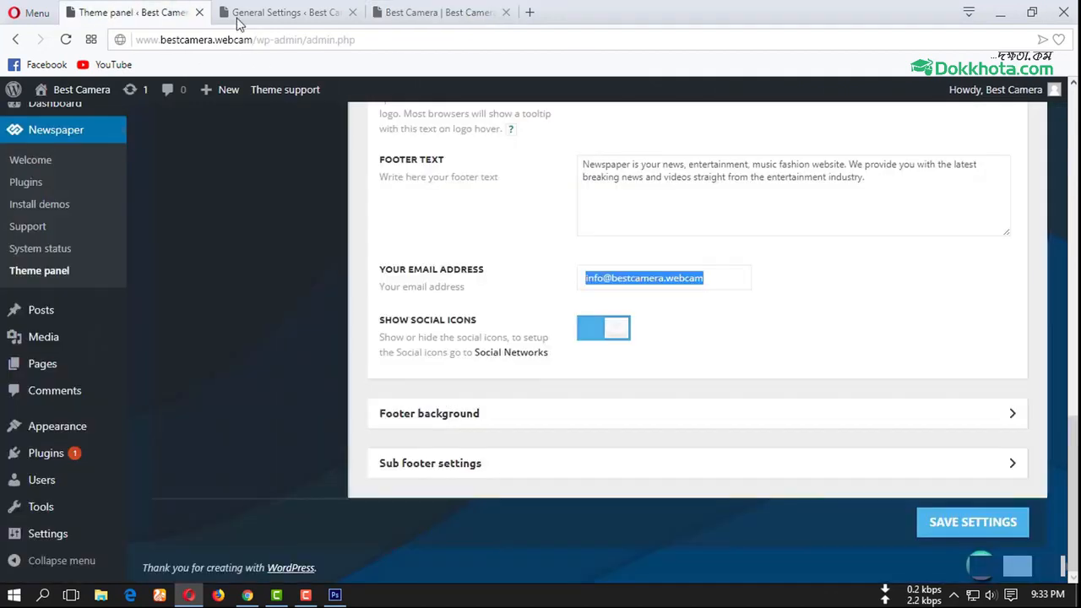
left_click(985, 522)
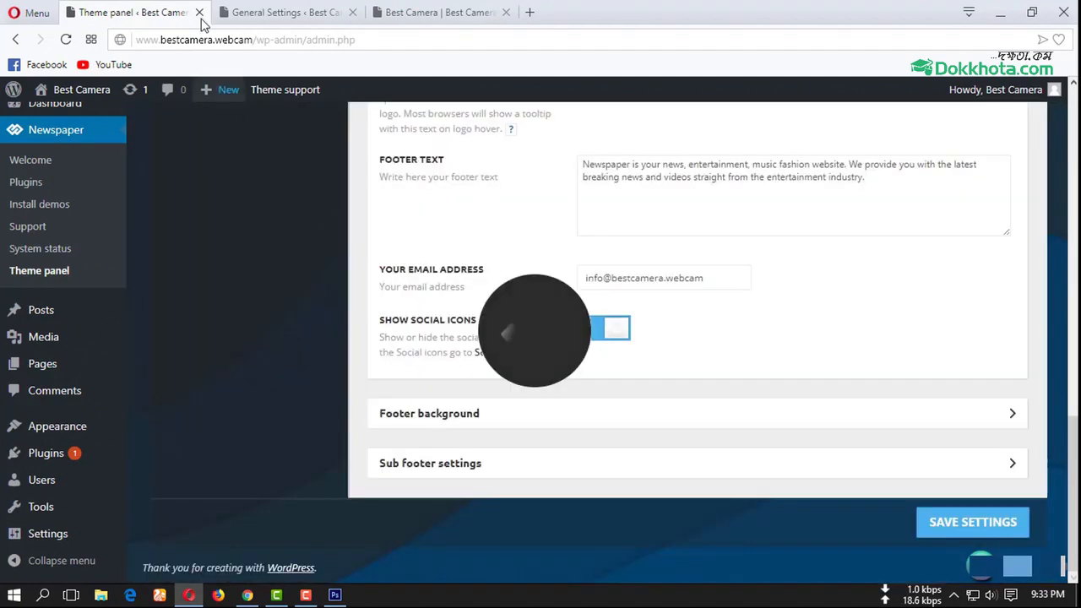
left_click(254, 12)
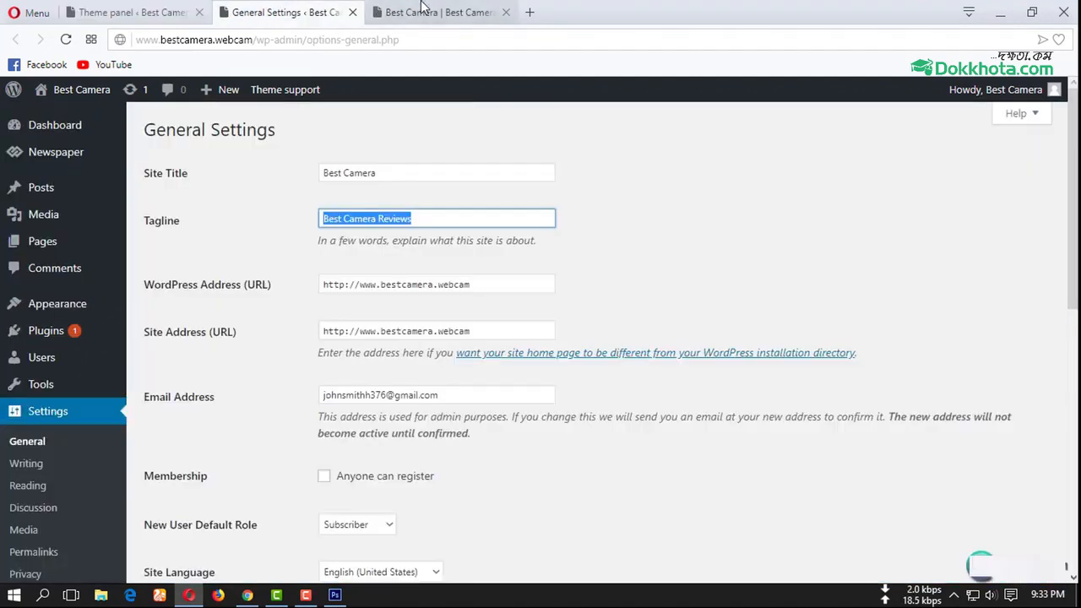
left_click(397, 12)
left_click(66, 40)
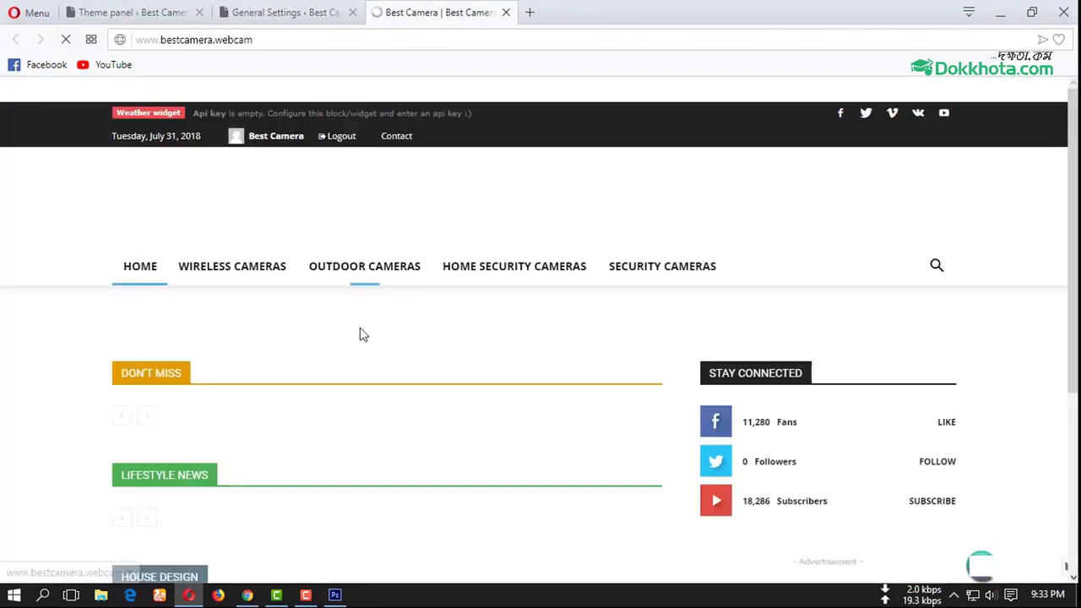
Scroll the live Best Camera site down to the footer to check the BestCamera logo and contact e-mail
scroll(308, 467, "down", 14)
scroll(312, 470, "down", 2)
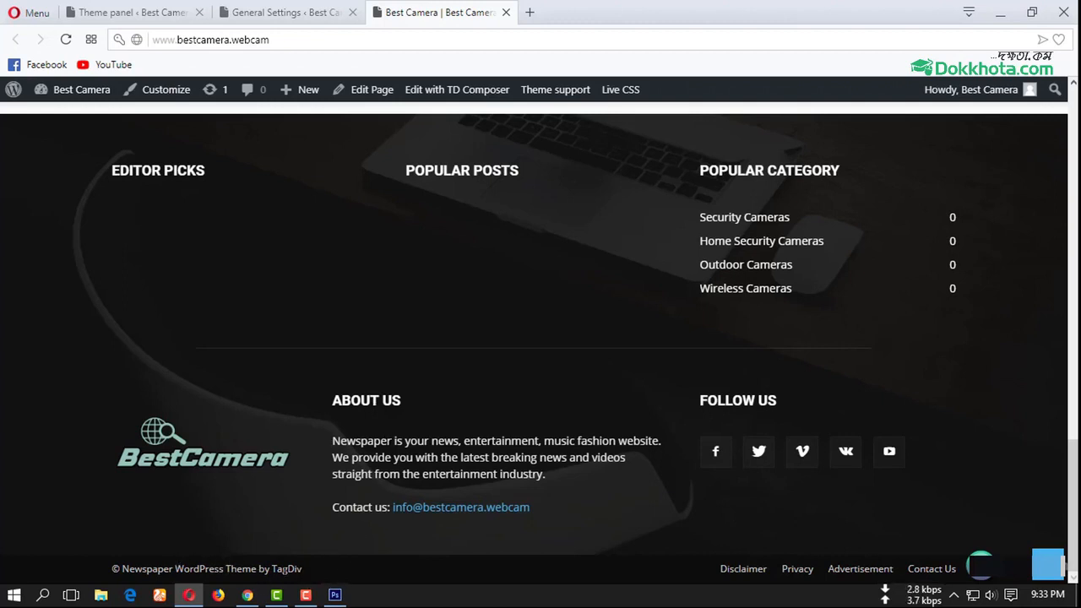
left_click(274, 11)
In the theme panel's Footer section, expand the footer background and Sub footer settings
left_click(107, 8)
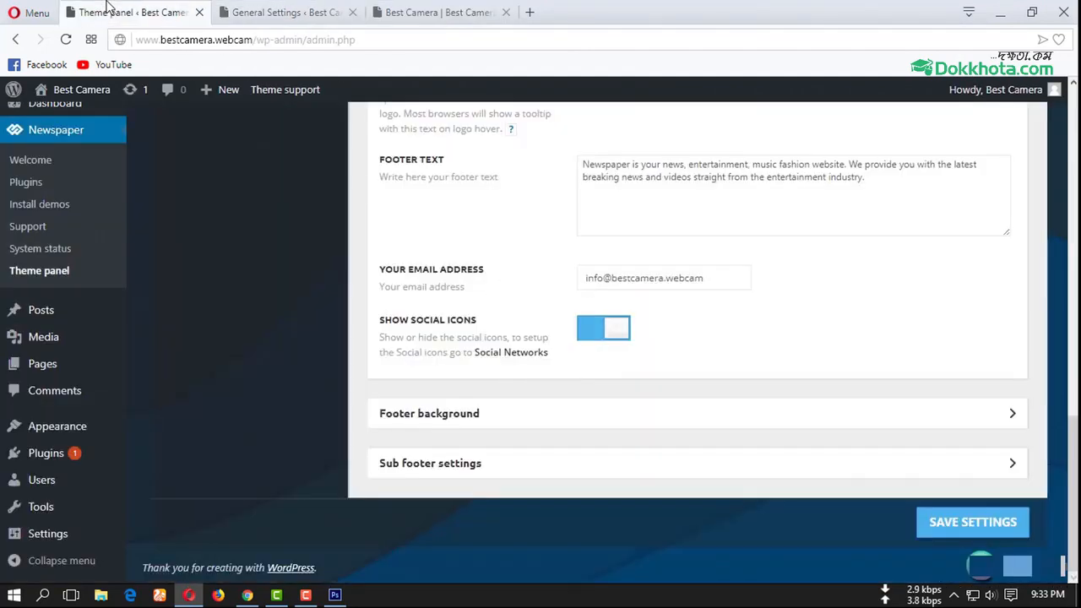
scroll(615, 323, "up", 3)
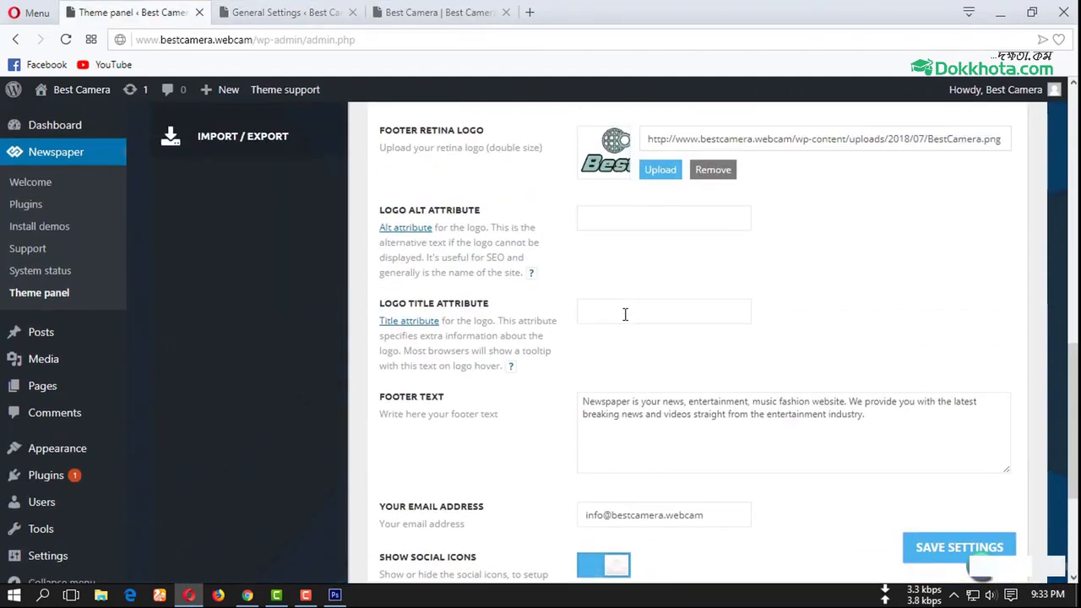
scroll(623, 314, "up", 3)
scroll(613, 325, "down", 6)
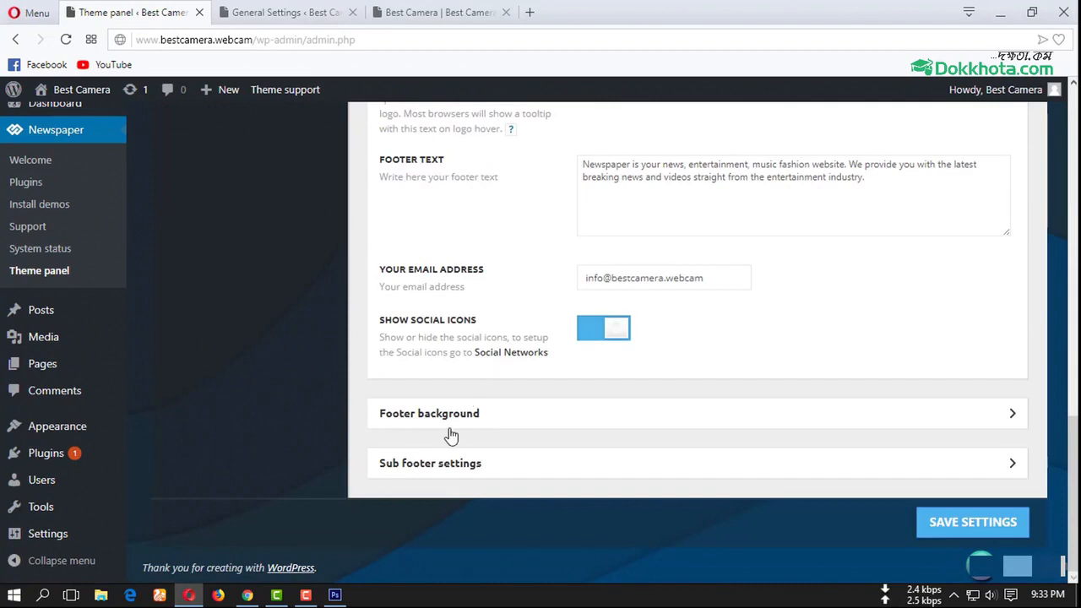
left_click(490, 415)
scroll(549, 380, "down", 6)
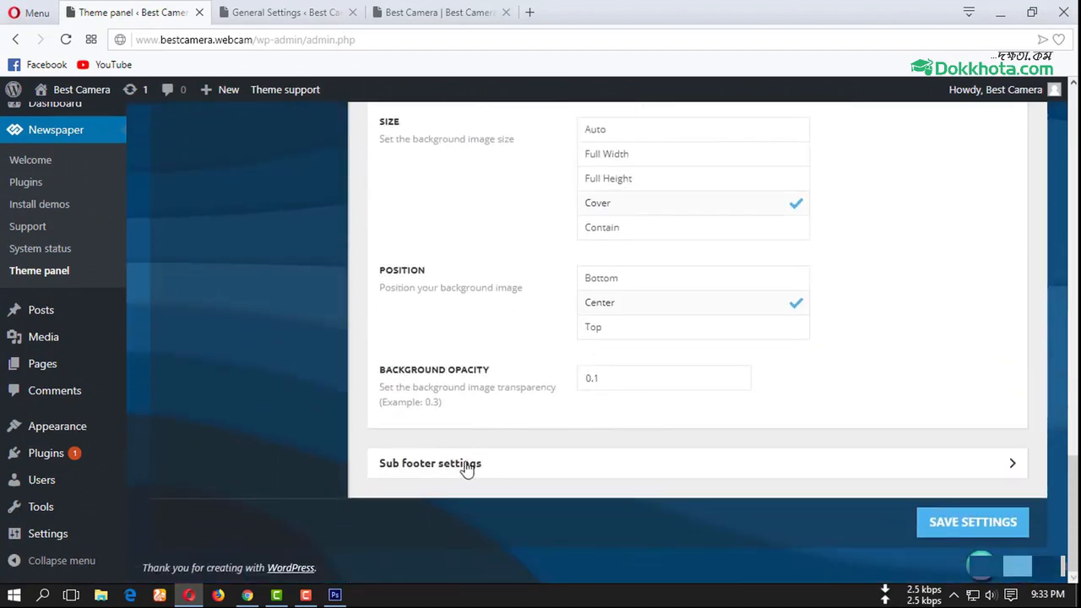
left_click(466, 469)
scroll(516, 424, "down", 5)
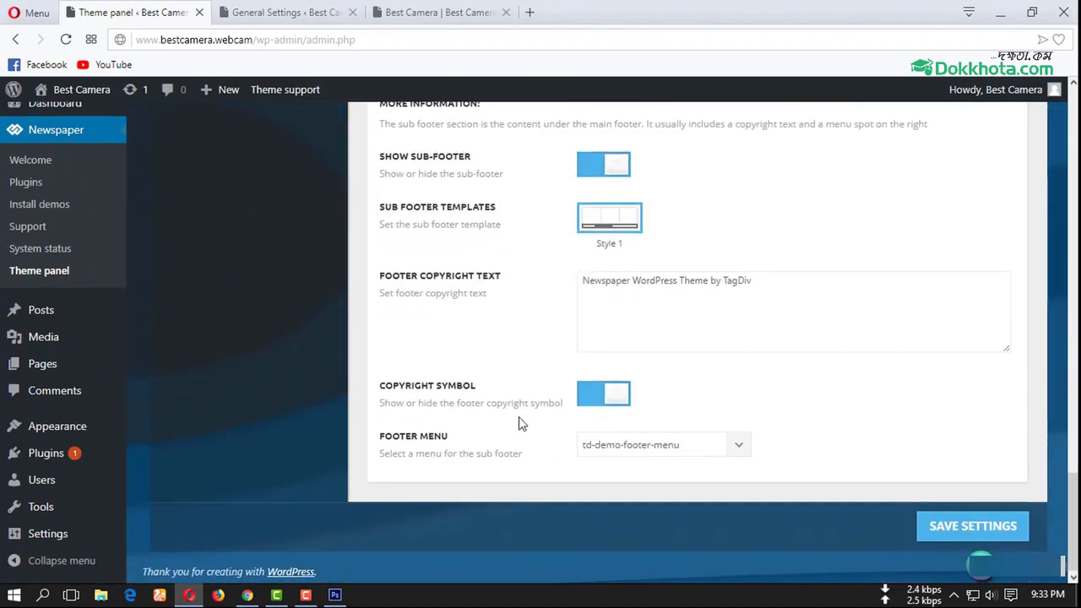
Delete the old Footer copyright text and open a new browser tab
left_click(658, 293)
left_click_drag(790, 277, 531, 282)
key("BackSpace")
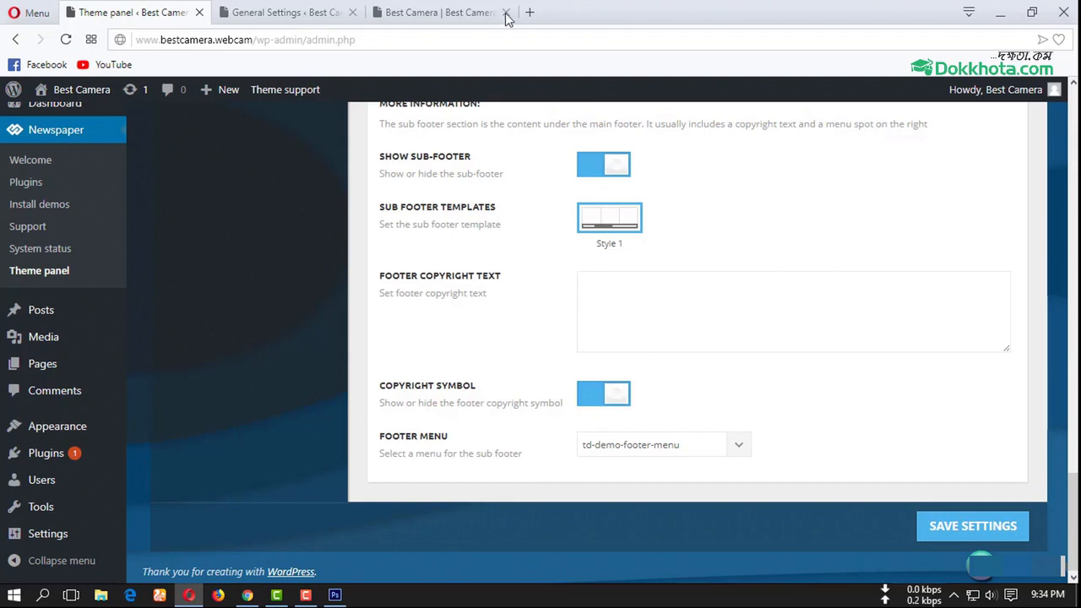
left_click(531, 11)
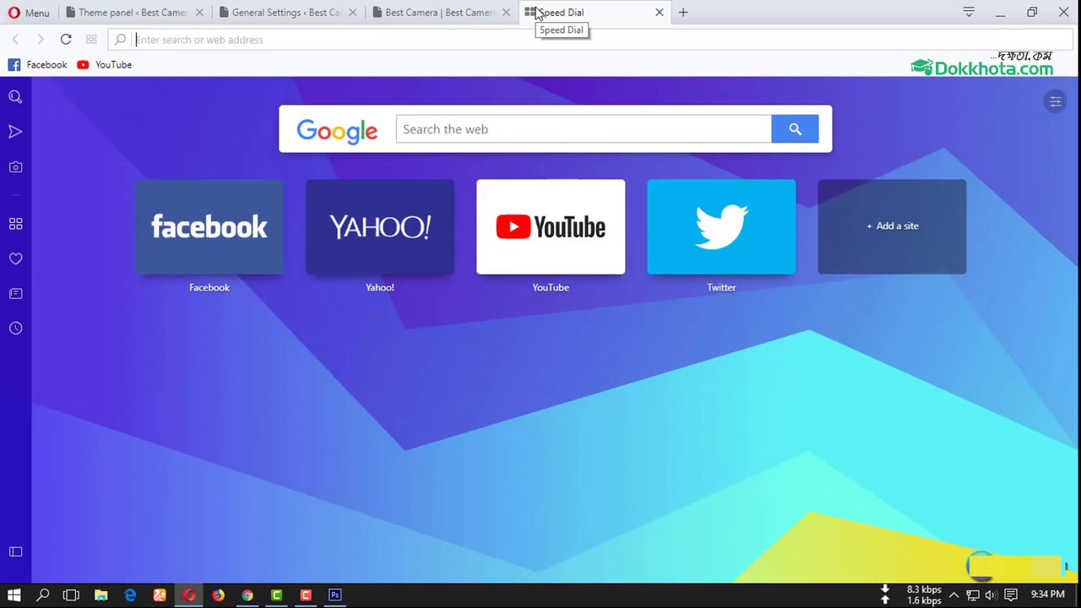
Search Google for 'copyright' and copy the © character from the results
type("cop")
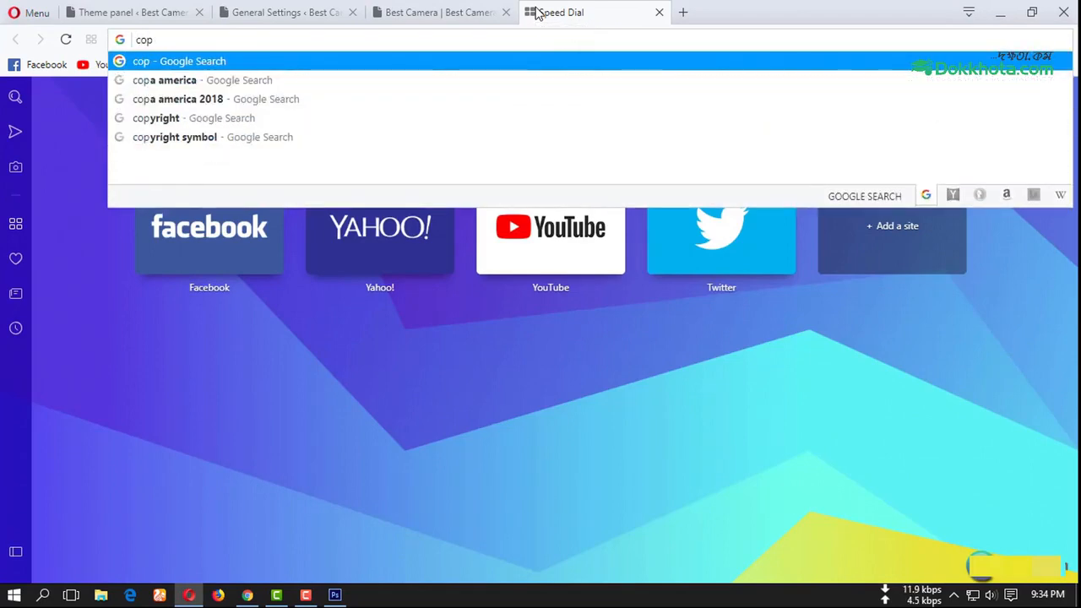
type("yright")
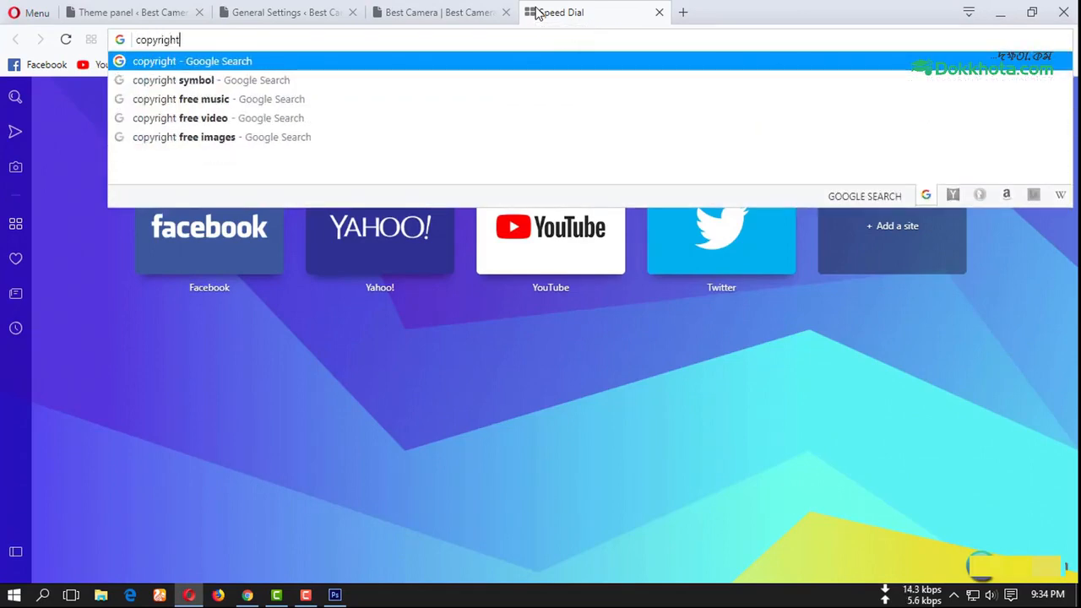
left_click(222, 79)
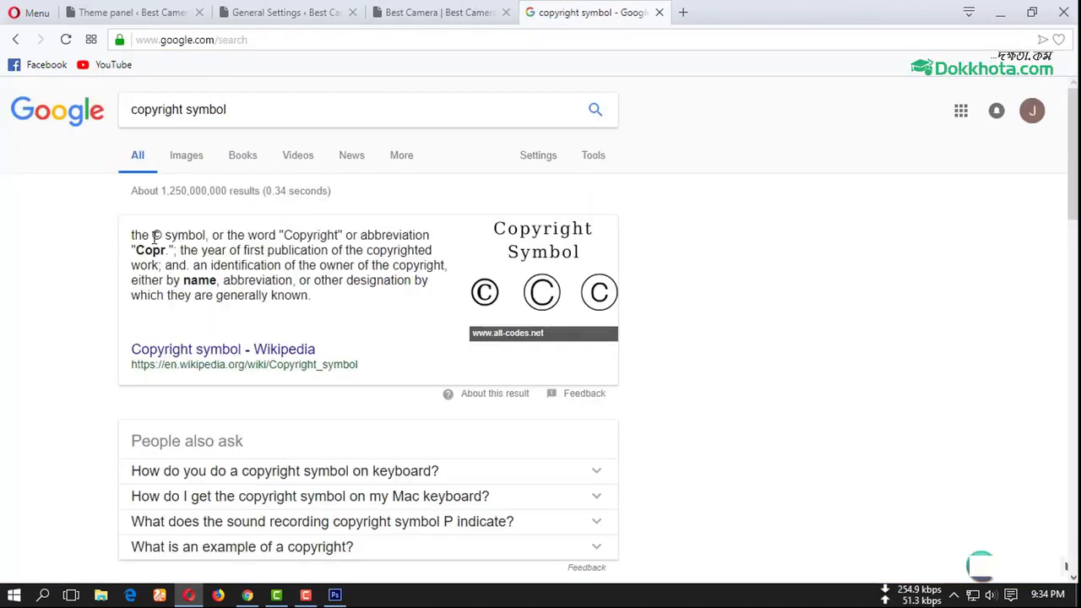
left_click_drag(166, 236, 153, 236)
left_click(406, 12)
left_click(279, 12)
left_click(178, 7)
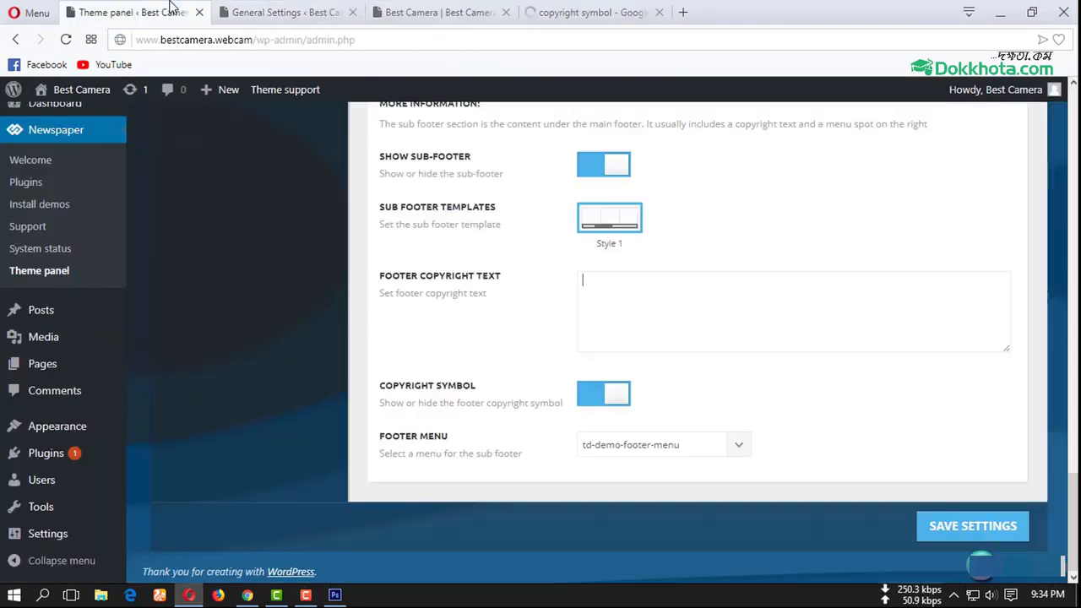
Paste © into the copyright field, followed by the bestcamera.webcam domain copied from the address bar
key("ctrl+v")
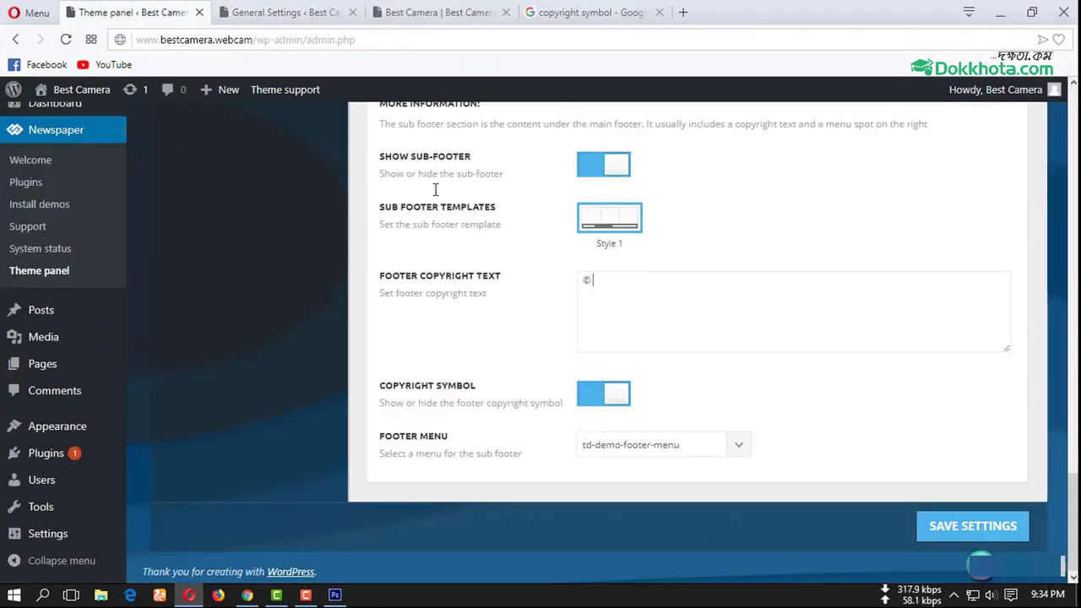
double_click(182, 40)
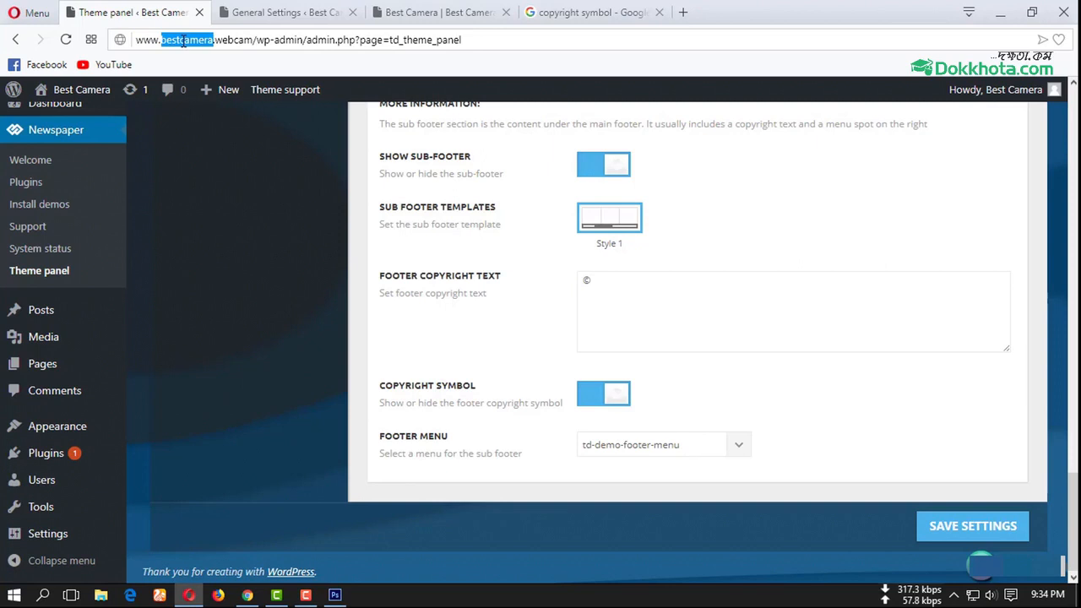
left_click_drag(182, 41, 237, 49)
key("ctrl+c")
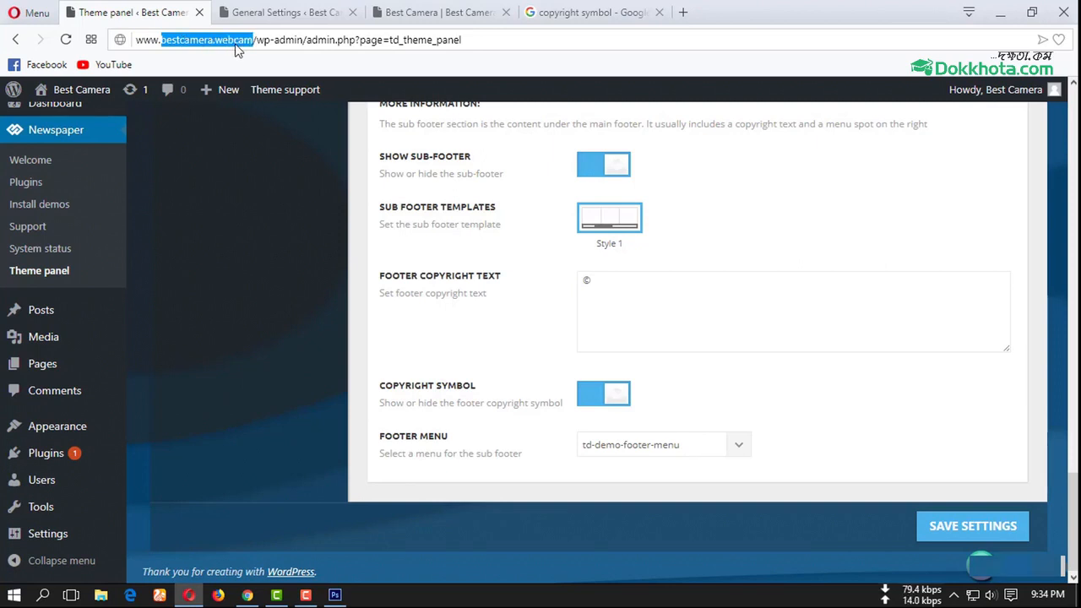
left_click(654, 282)
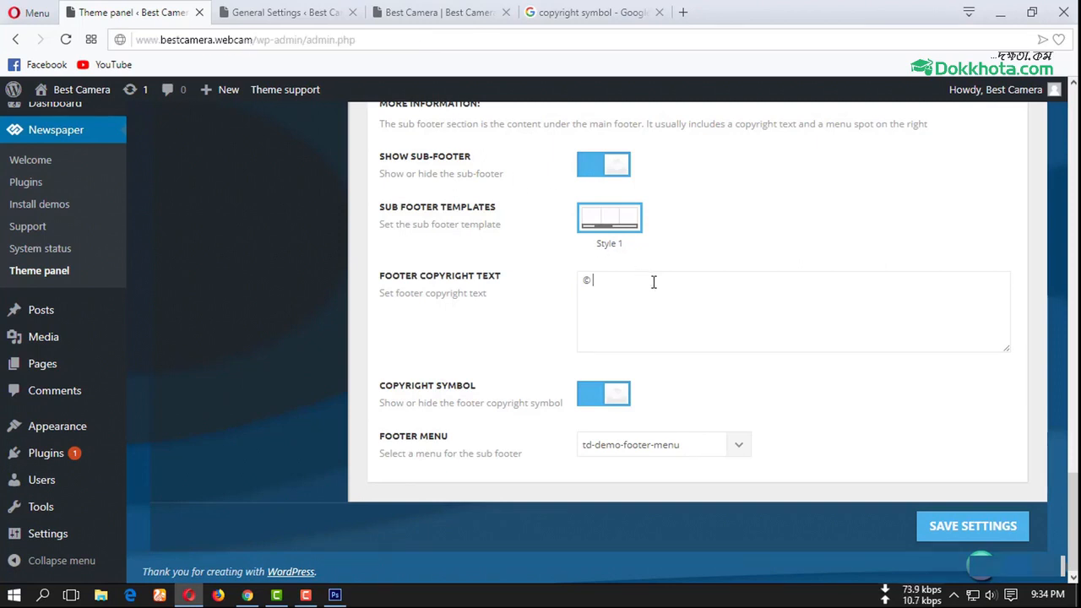
key("ctrl+v")
Capitalise the text to Bestcamera.webcam and save the theme settings
key("BackSpace")
type("B")
key("BackSpace")
type("t")
left_click(973, 527)
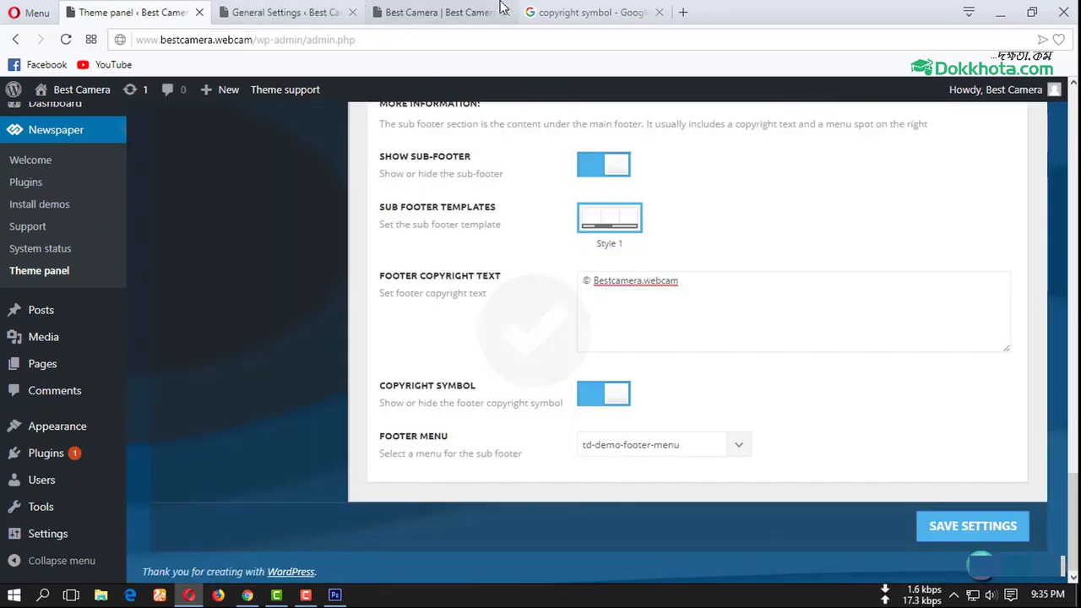
left_click(435, 12)
Reload the live site and find a doubled © in the footer copyright
left_click(66, 40)
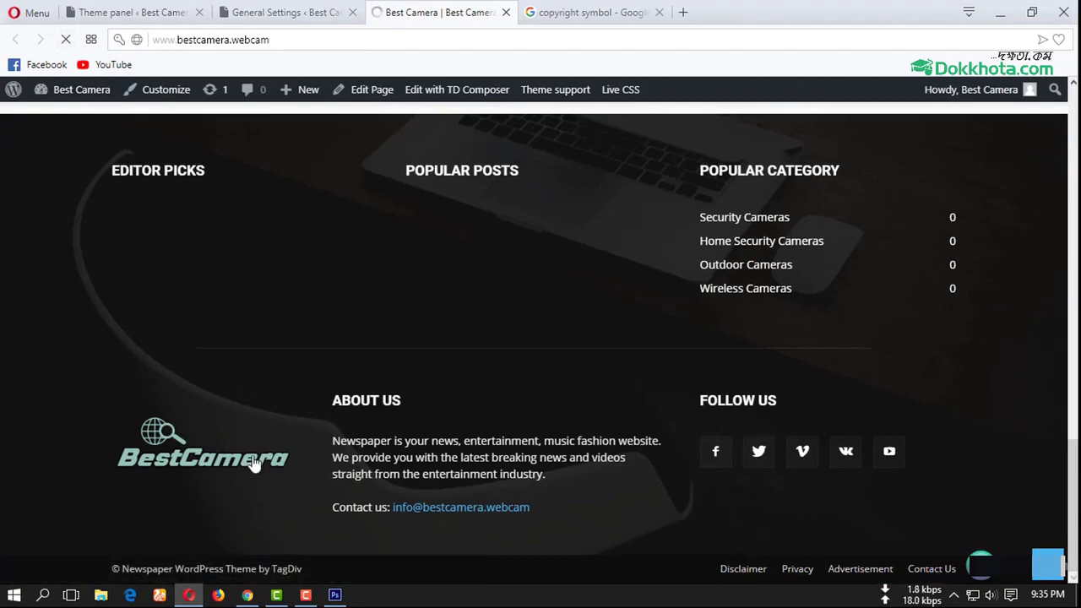
scroll(249, 532, "down", 5)
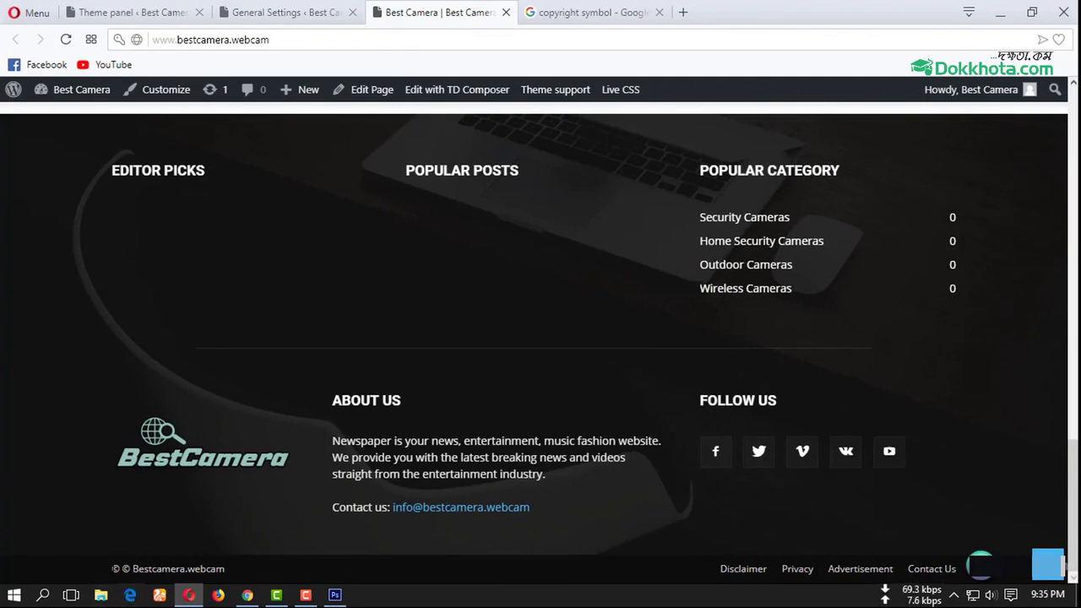
left_click(287, 10)
left_click(164, 11)
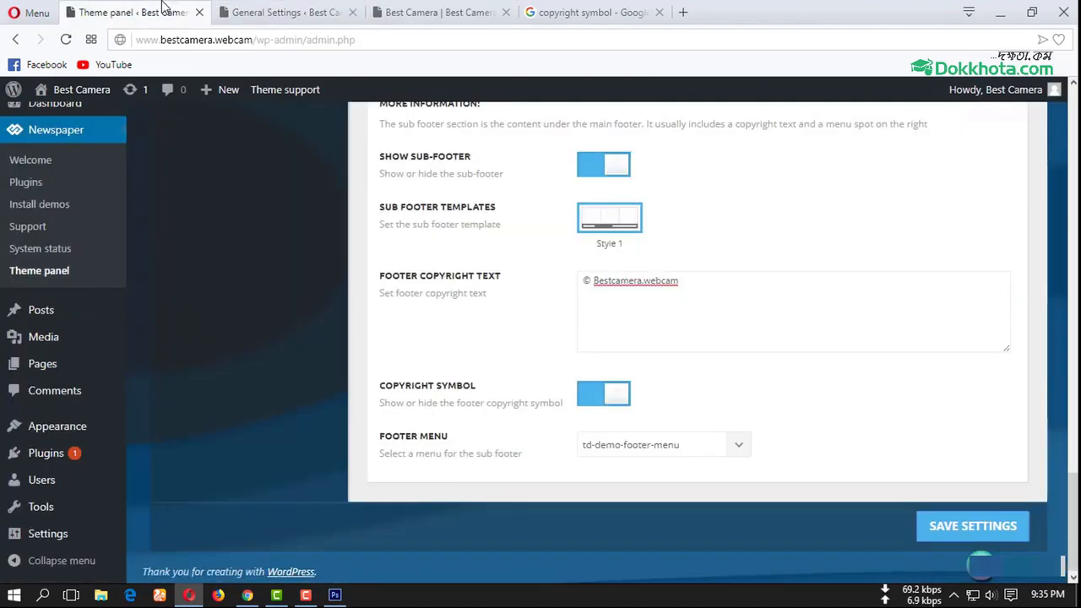
Delete the extra © so the copyright text reads Bestcamera.webcam, and save the settings
left_click_drag(592, 280, 513, 285)
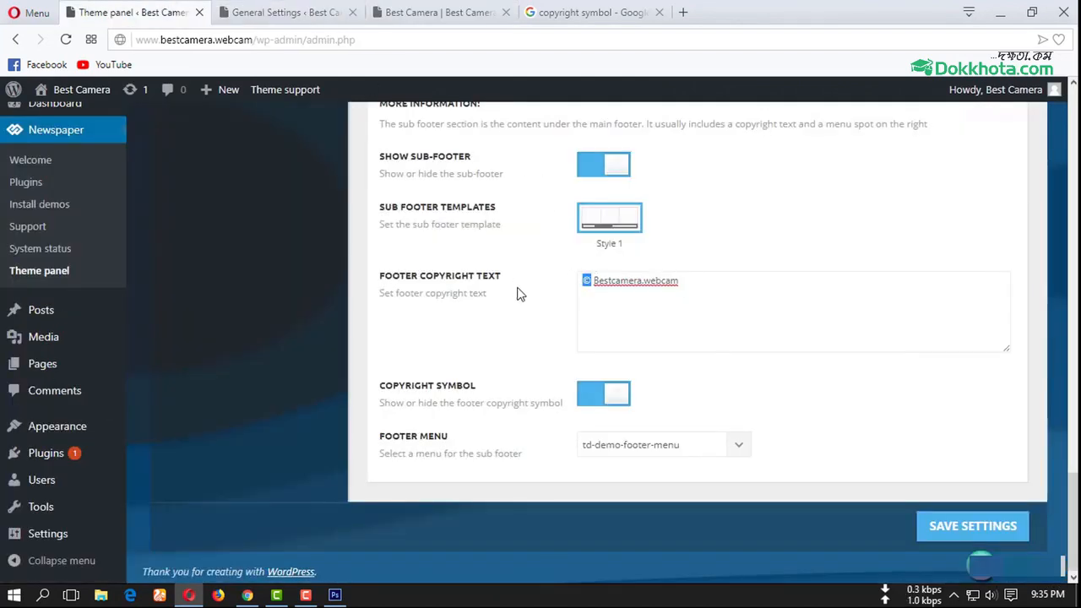
key("BackSpace")
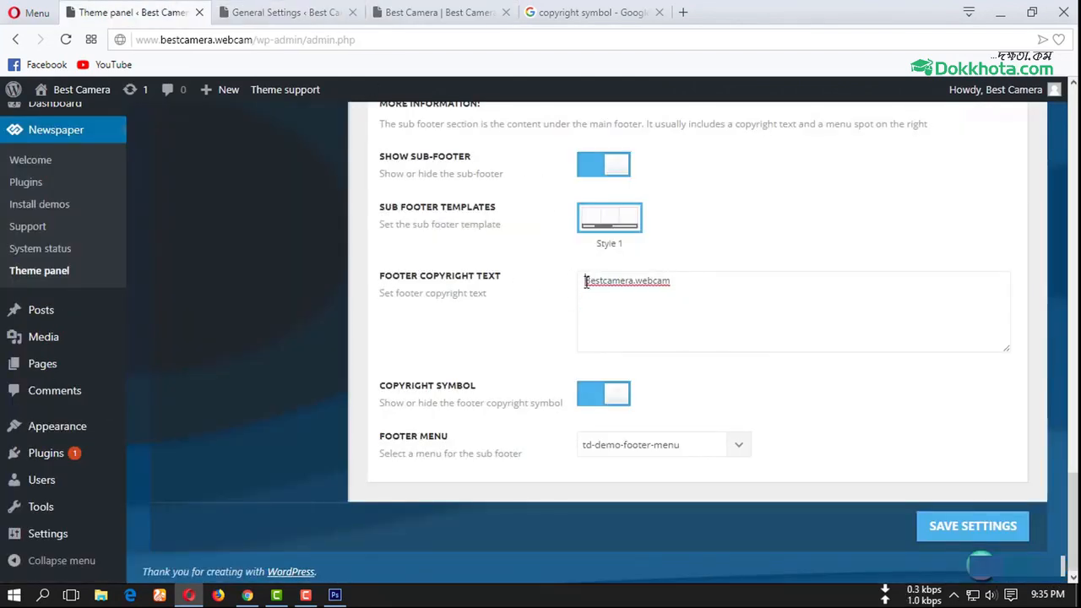
left_click(963, 530)
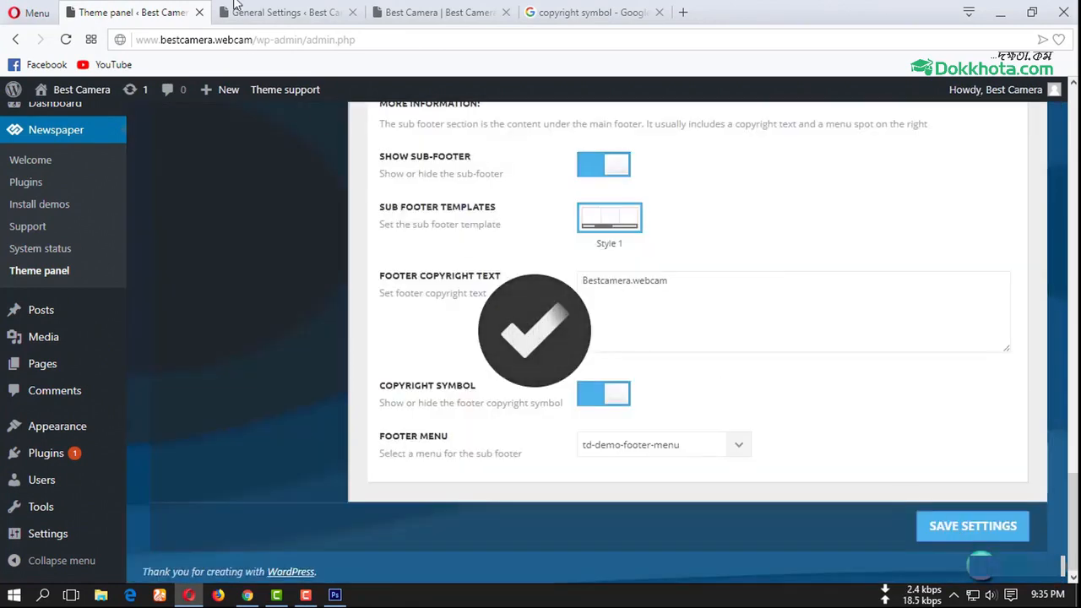
left_click(287, 12)
left_click(563, 10)
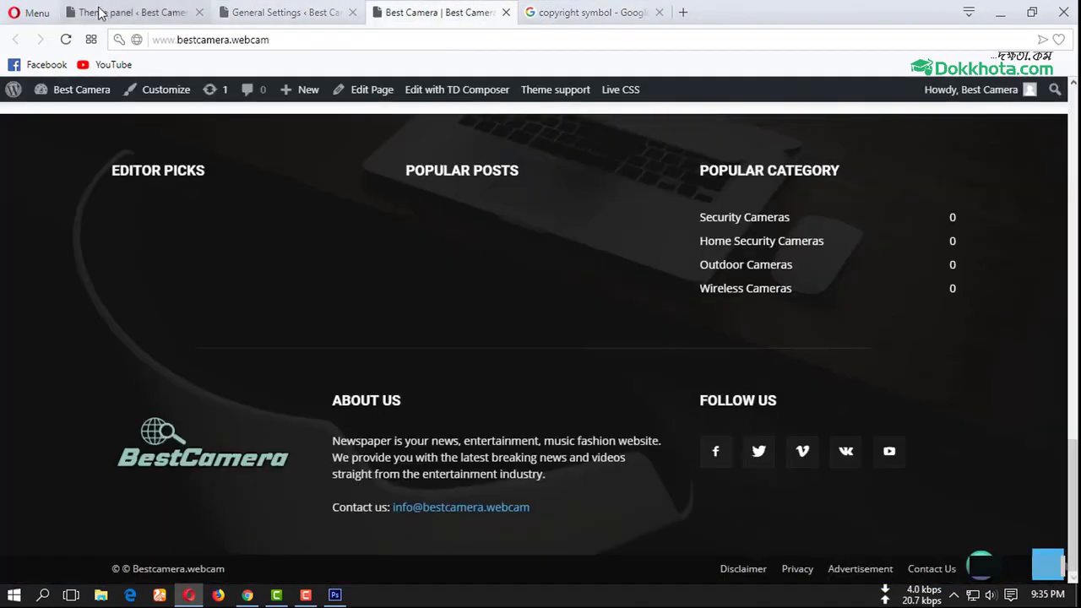
Reload the Best Camera site and confirm the footer shows a single © before Bestcamera.webcam
left_click(65, 40)
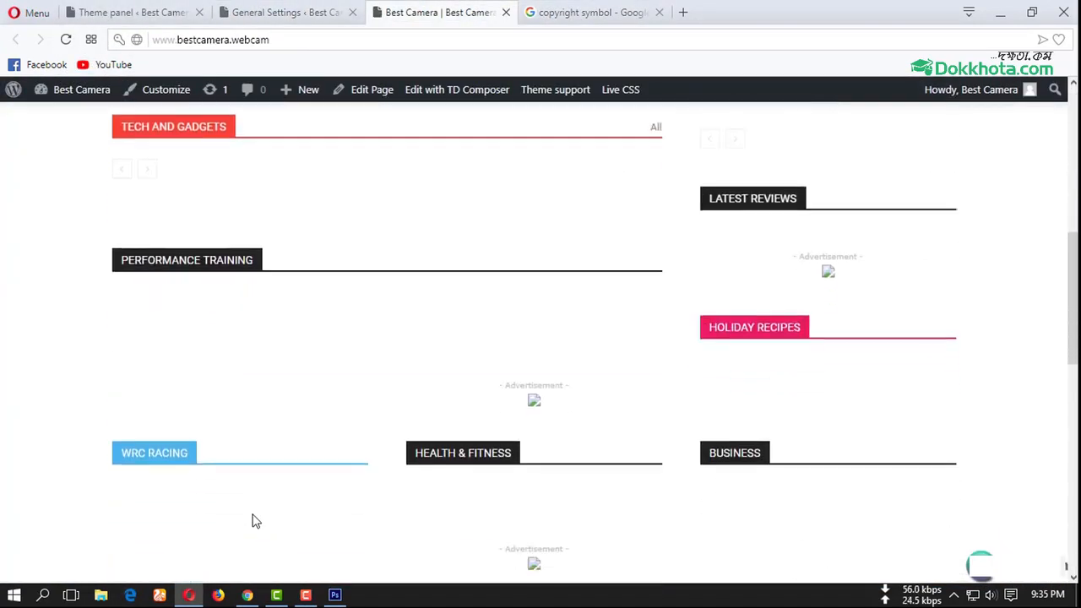
scroll(457, 419, "up", 15)
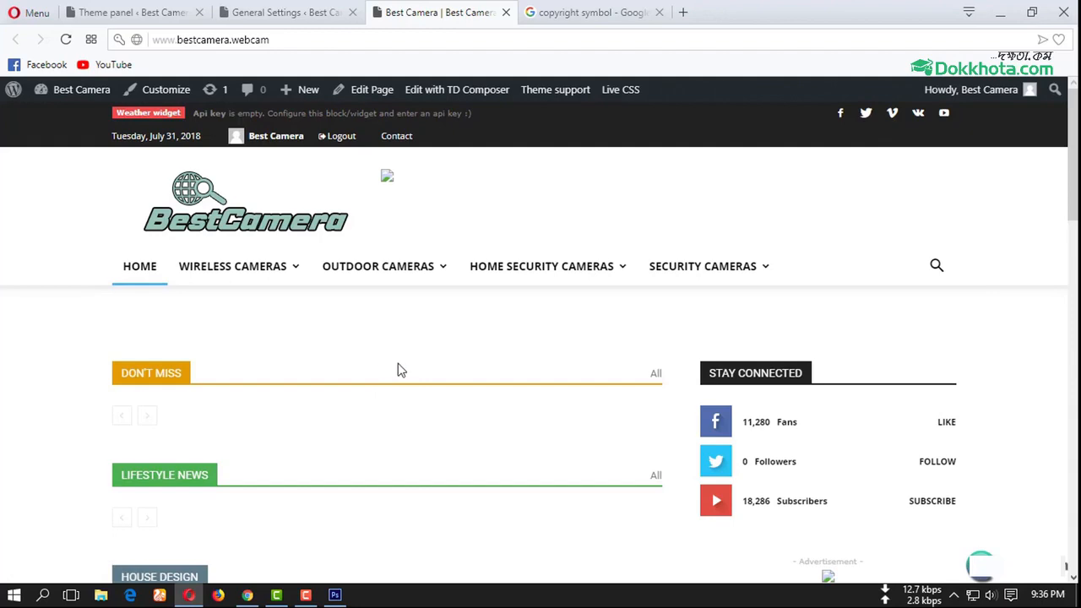
scroll(400, 370, "down", 10)
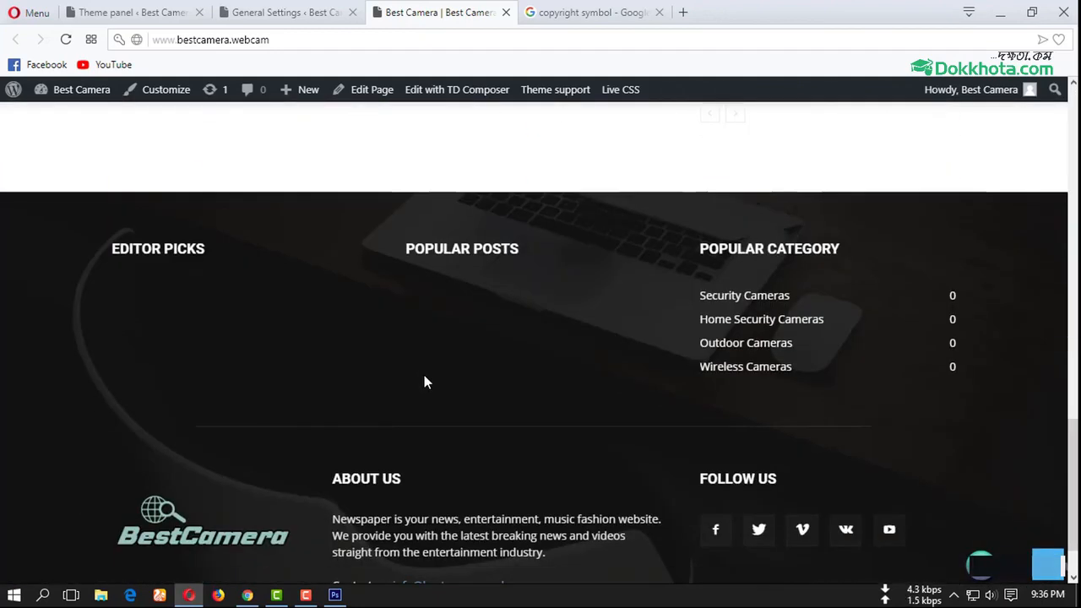
scroll(424, 376, "down", 1)
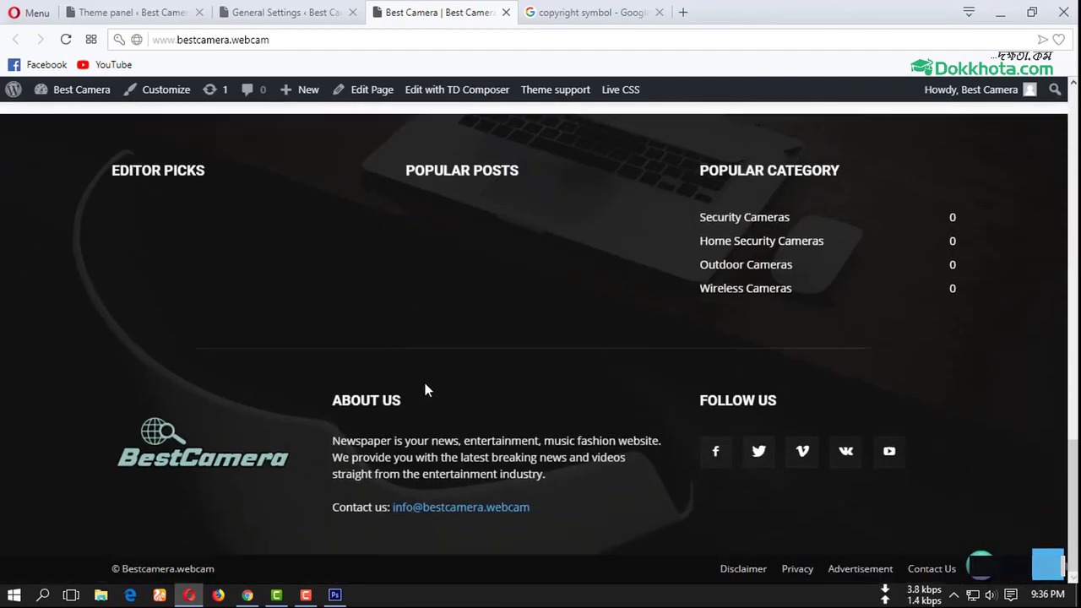
scroll(518, 388, "up", 15)
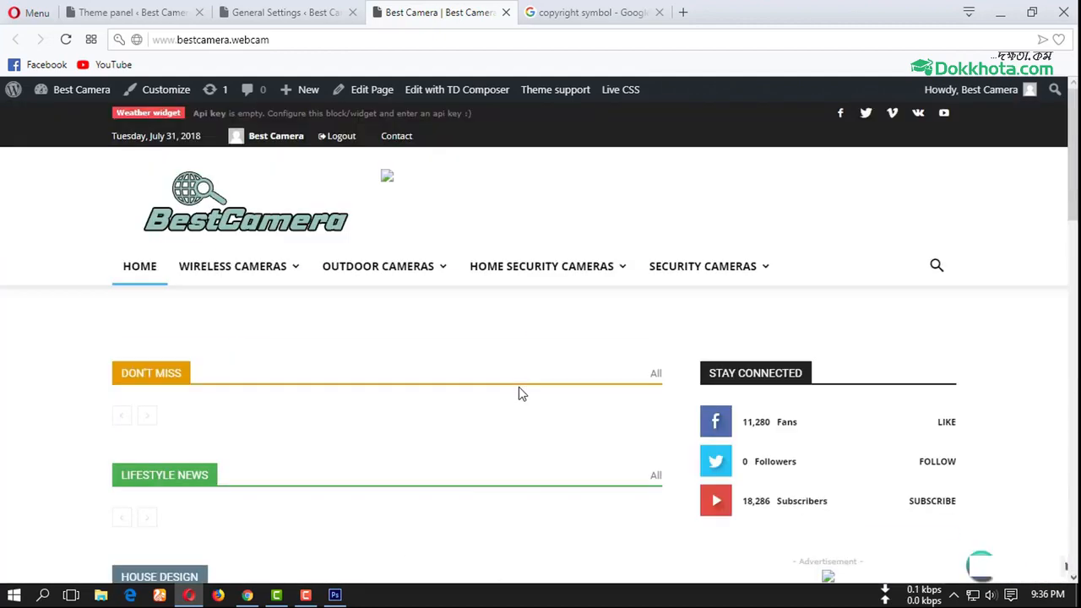